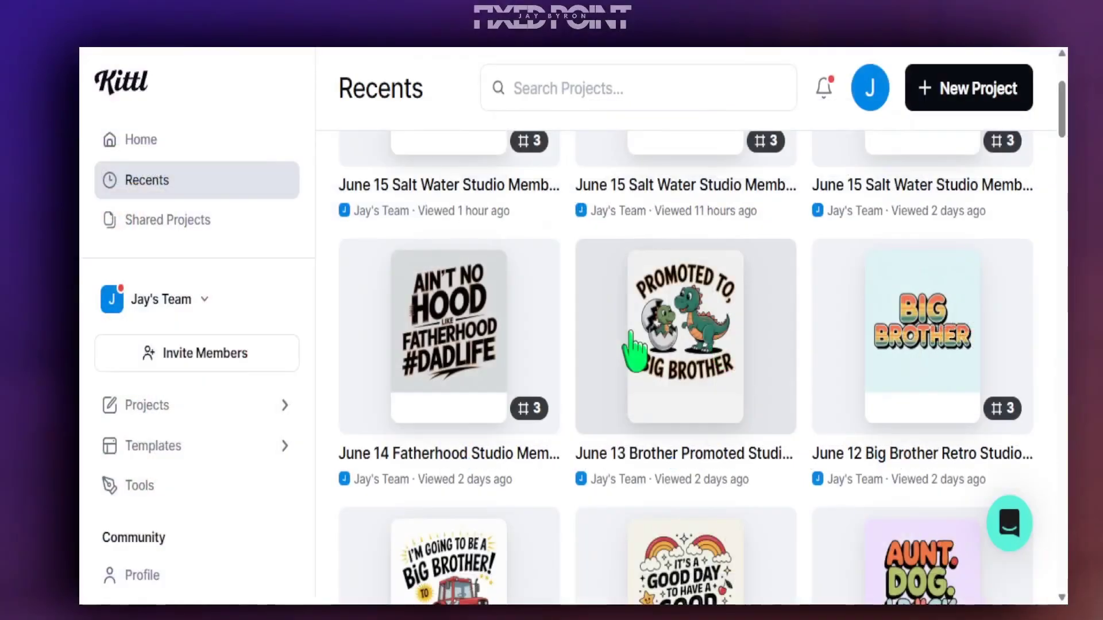
# Step: Look through the designs in the recent projects list
pyautogui.scroll(-5, 718, 350)
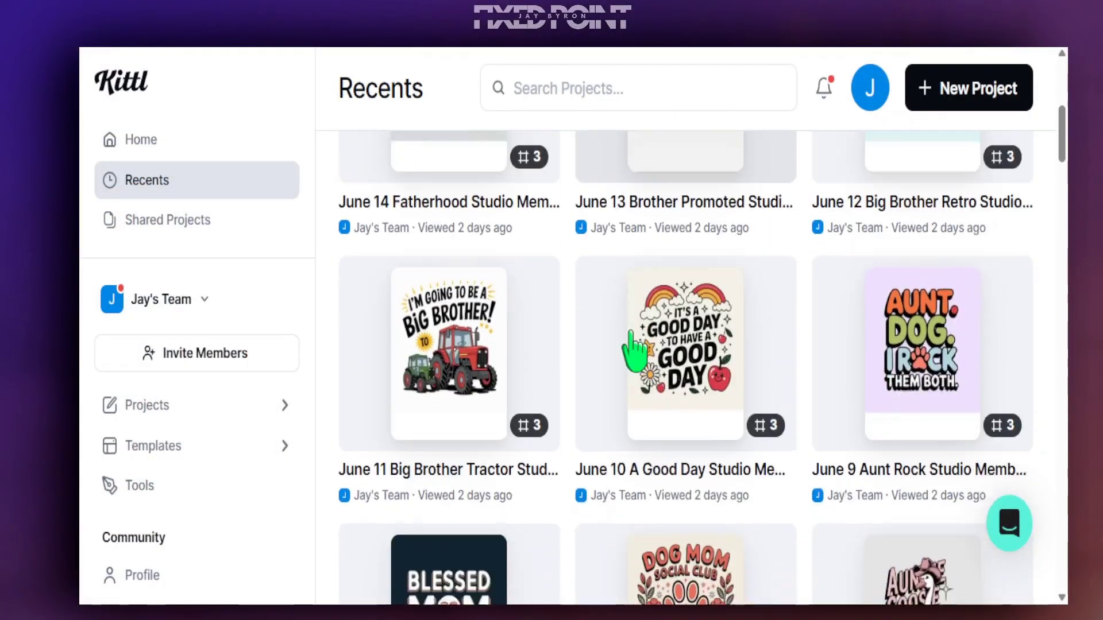
pyautogui.scroll(-3, 632, 351)
pyautogui.scroll(-4, 635, 351)
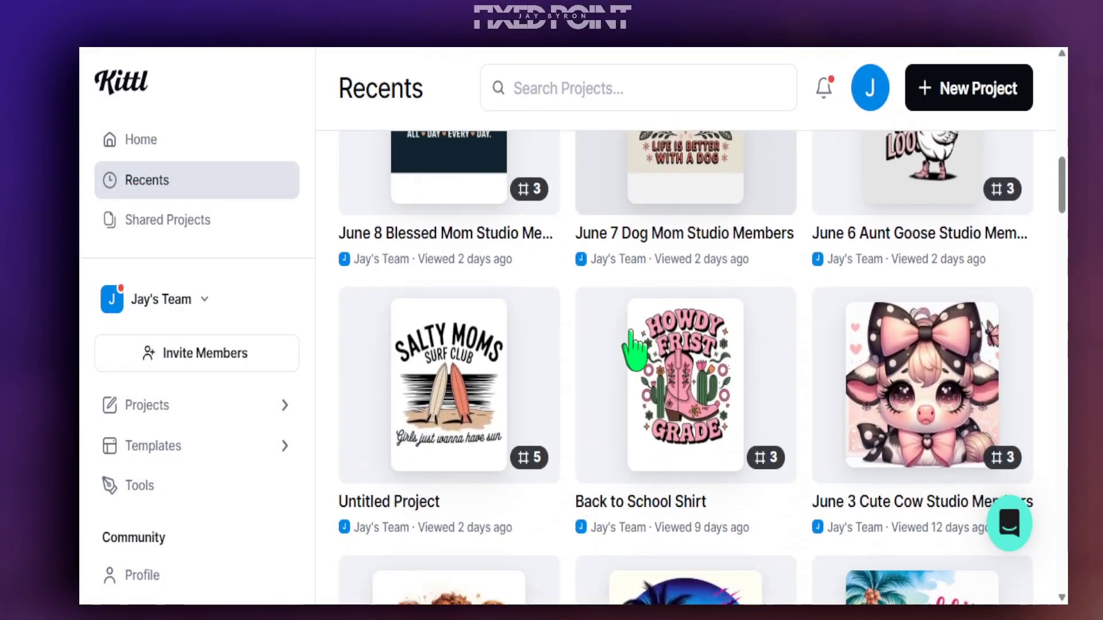
pyautogui.scroll(-7, 635, 350)
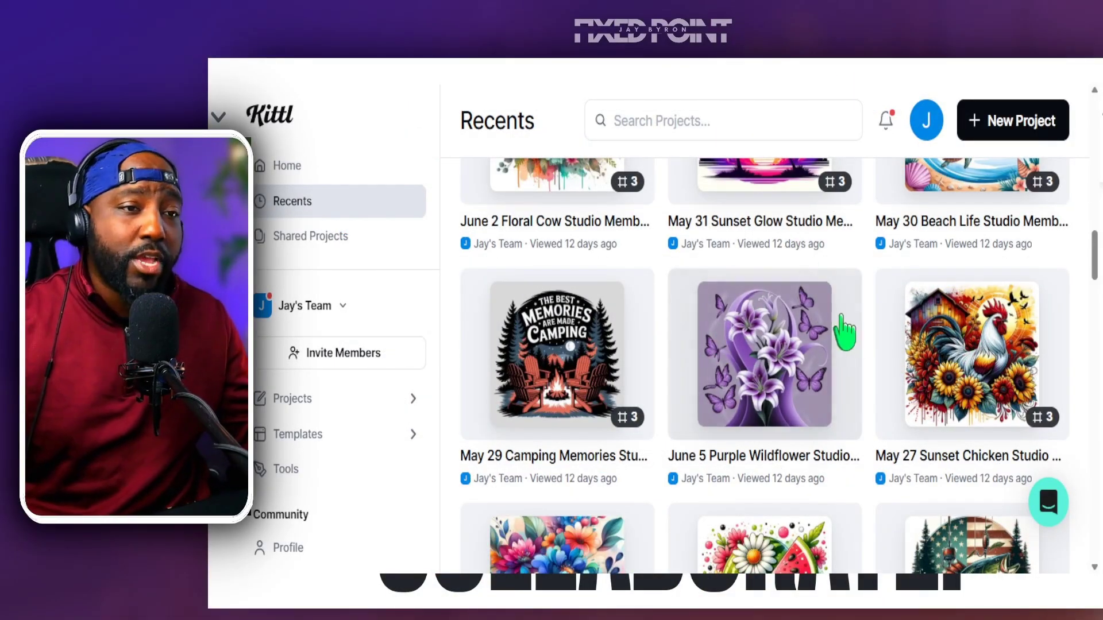
pyautogui.scroll(5, 851, 335)
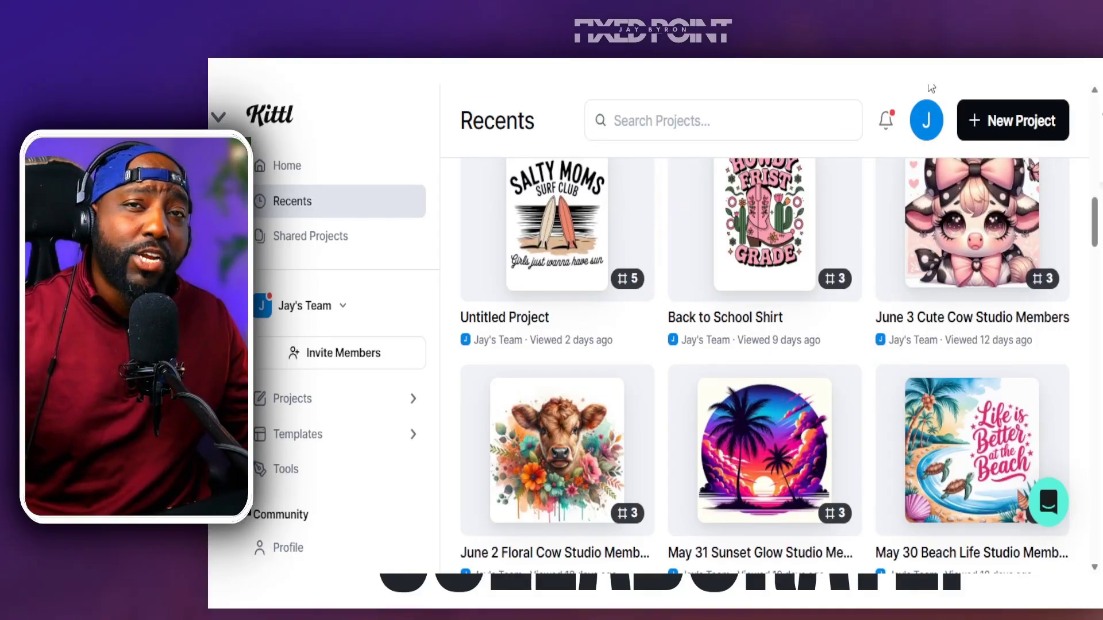
pyautogui.click(926, 120)
pyautogui.scroll(7, 765, 402)
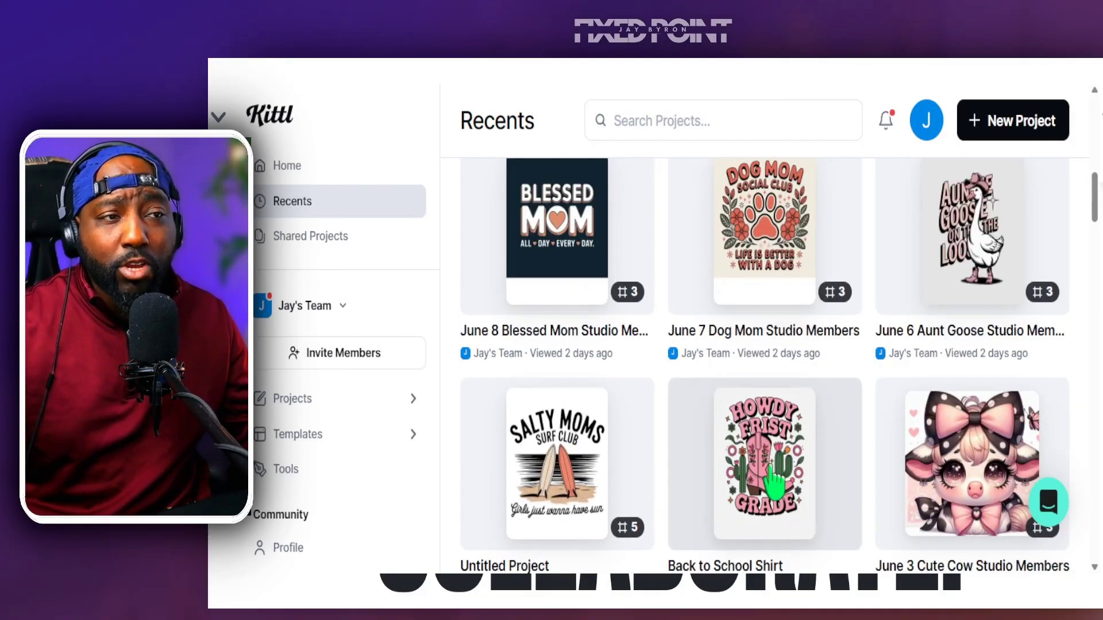
pyautogui.scroll(5, 810, 482)
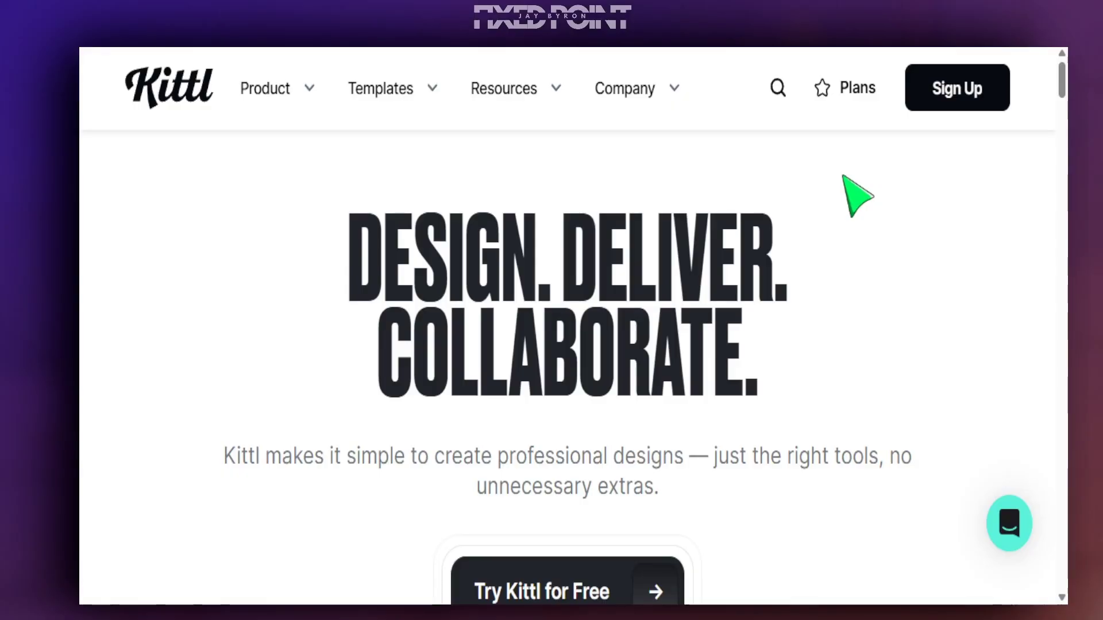
# Step: Examine the Kittl home page and its animated preview of the design editor
pyautogui.scroll(-6, 824, 283)
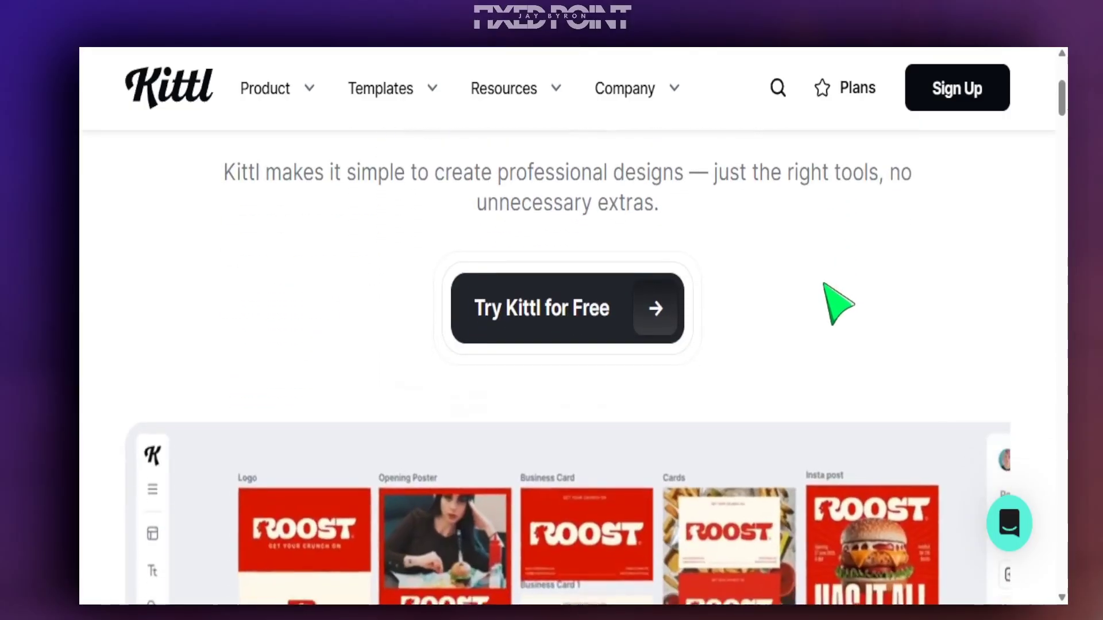
pyautogui.scroll(-3, 838, 303)
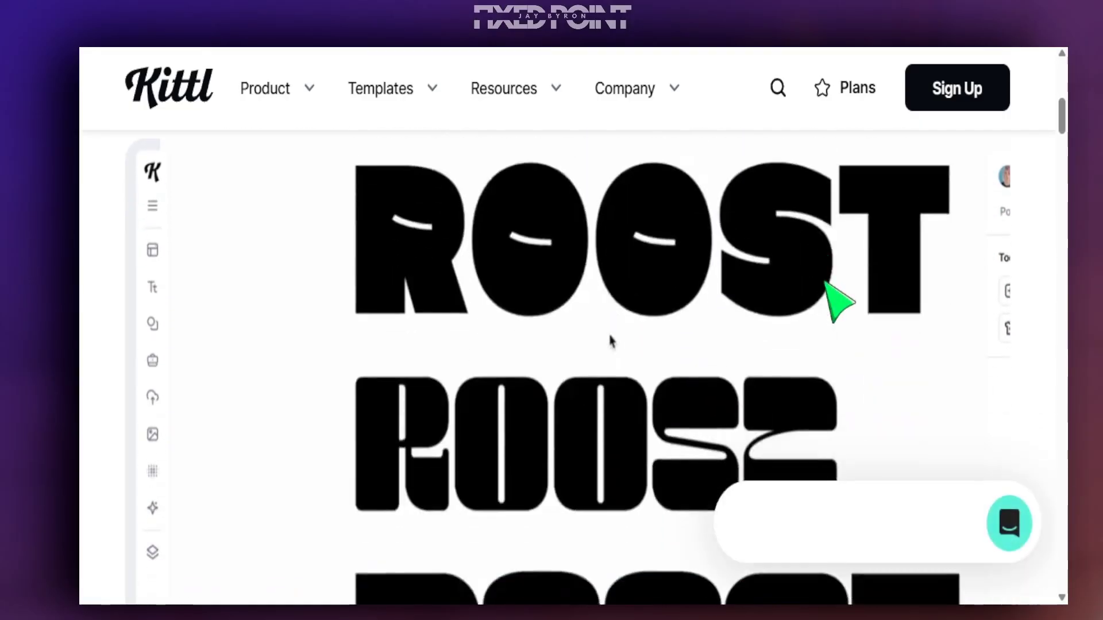
pyautogui.scroll(-2, 838, 302)
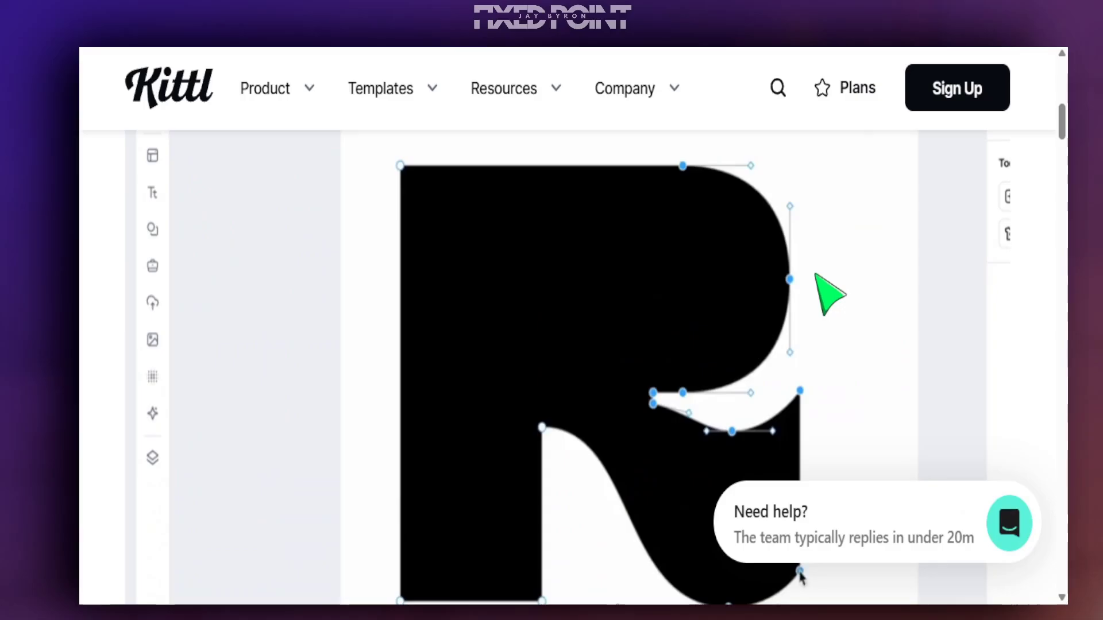
pyautogui.scroll(-8, 828, 293)
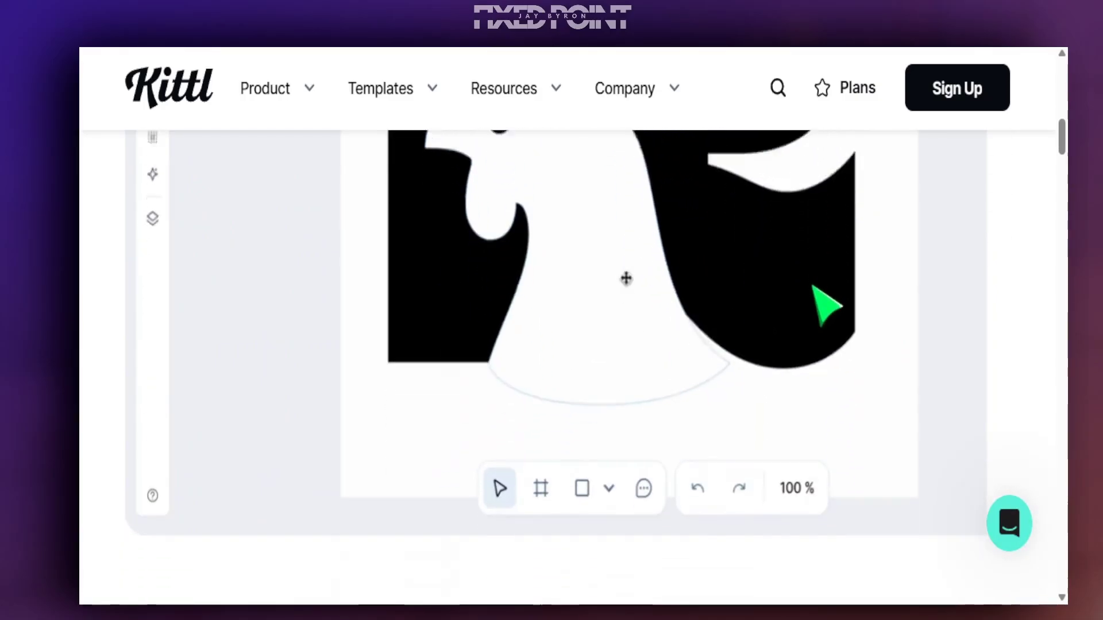
pyautogui.scroll(-3, 814, 286)
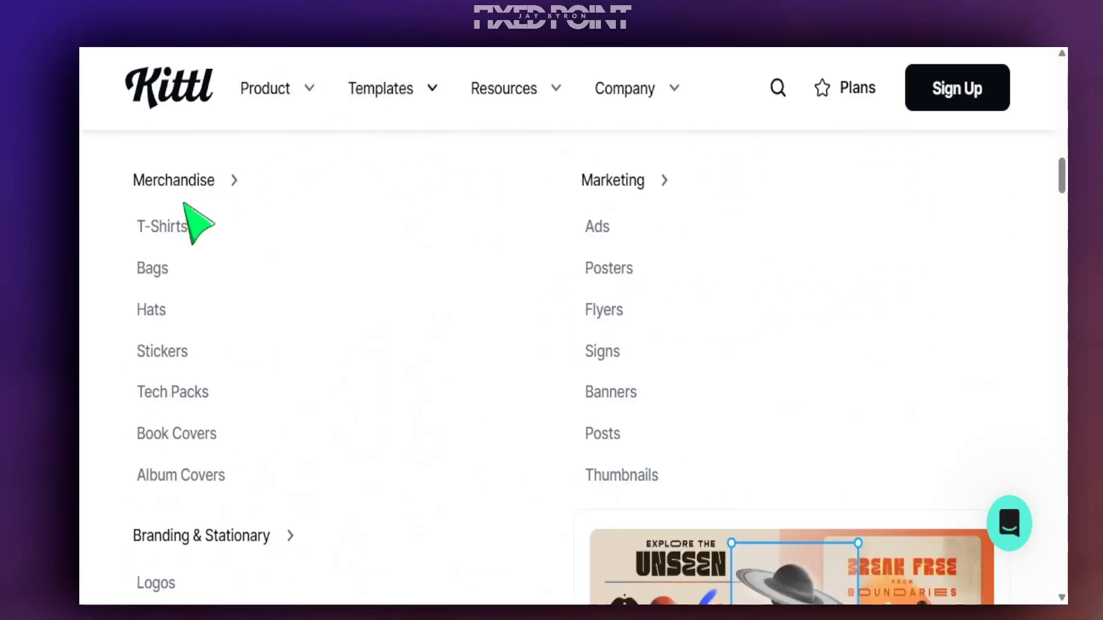
# Step: Open the T-shirt template gallery, look through its designs and load more templates
pyautogui.click(913, 460)
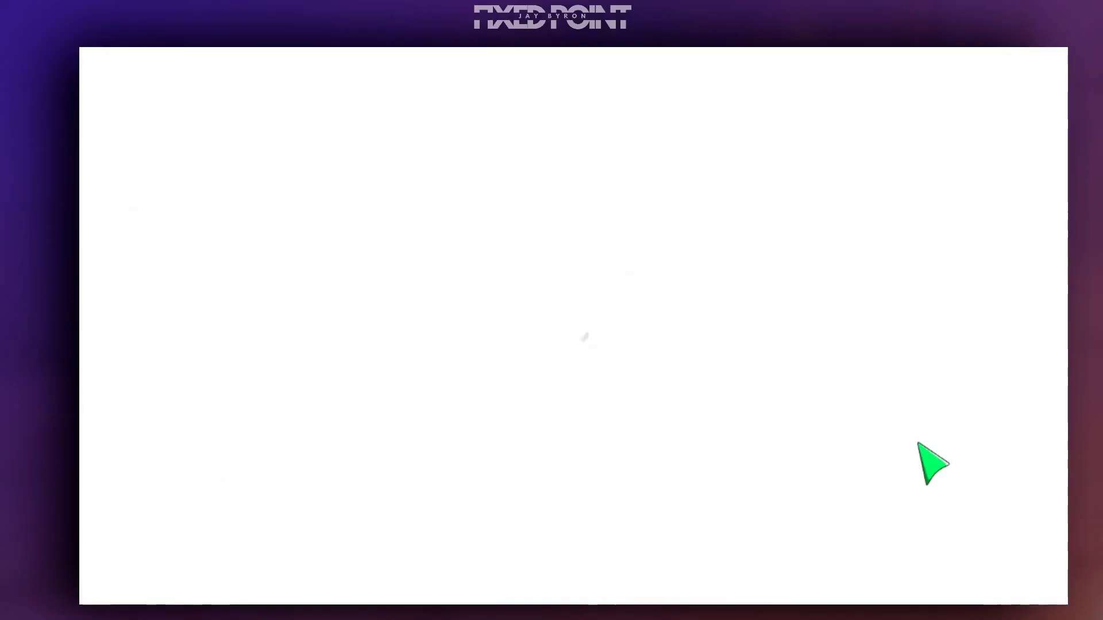
pyautogui.scroll(-10, 819, 336)
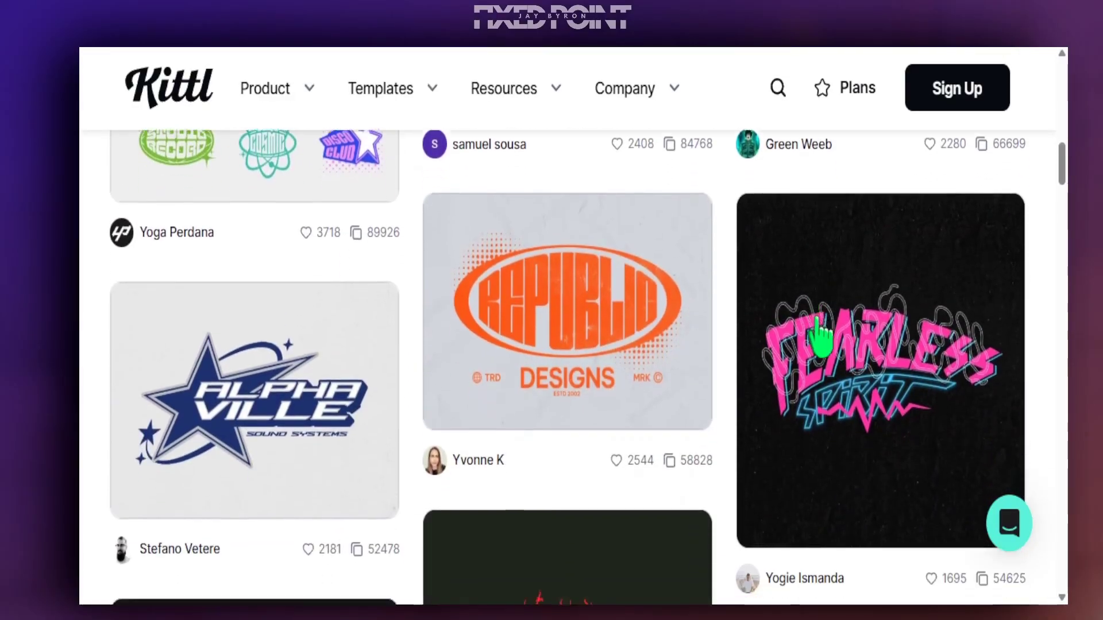
pyautogui.scroll(-10, 823, 332)
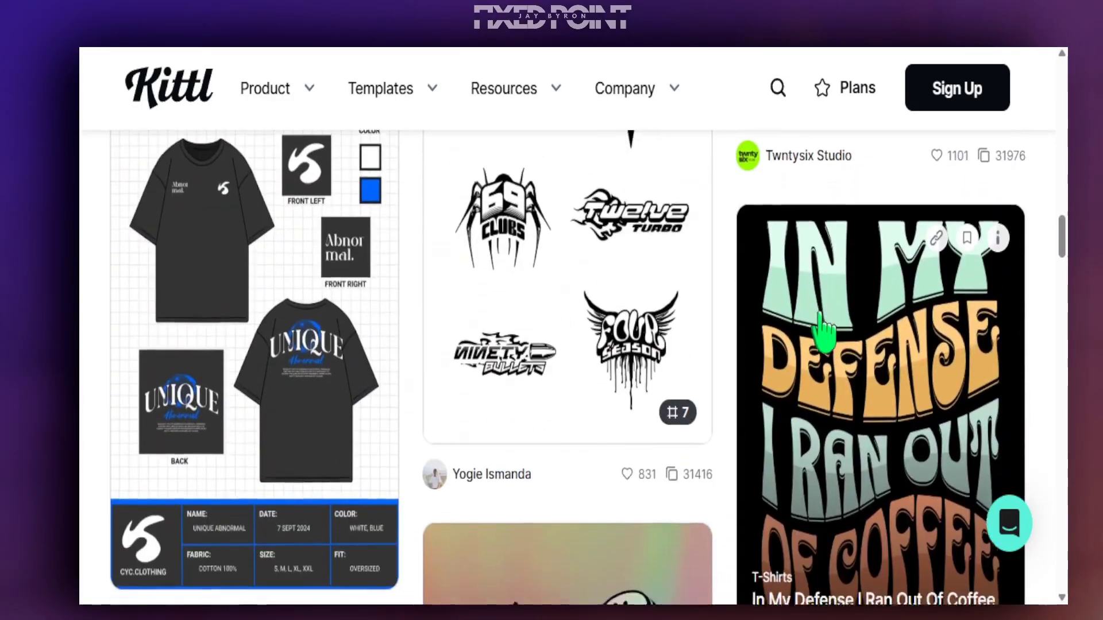
pyautogui.scroll(-10, 823, 332)
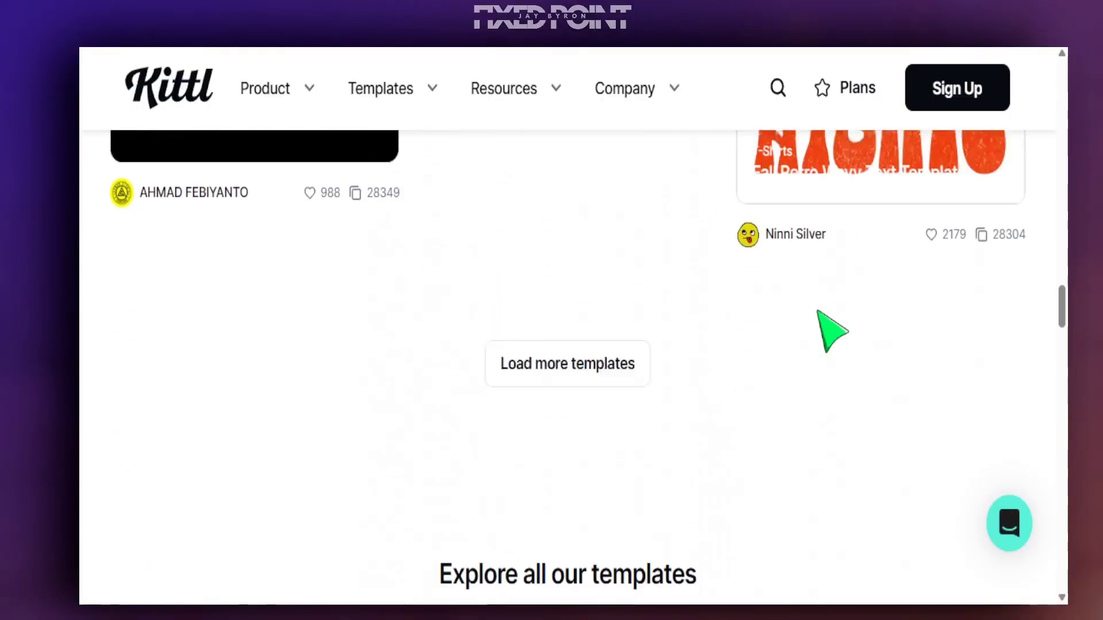
pyautogui.click(616, 254)
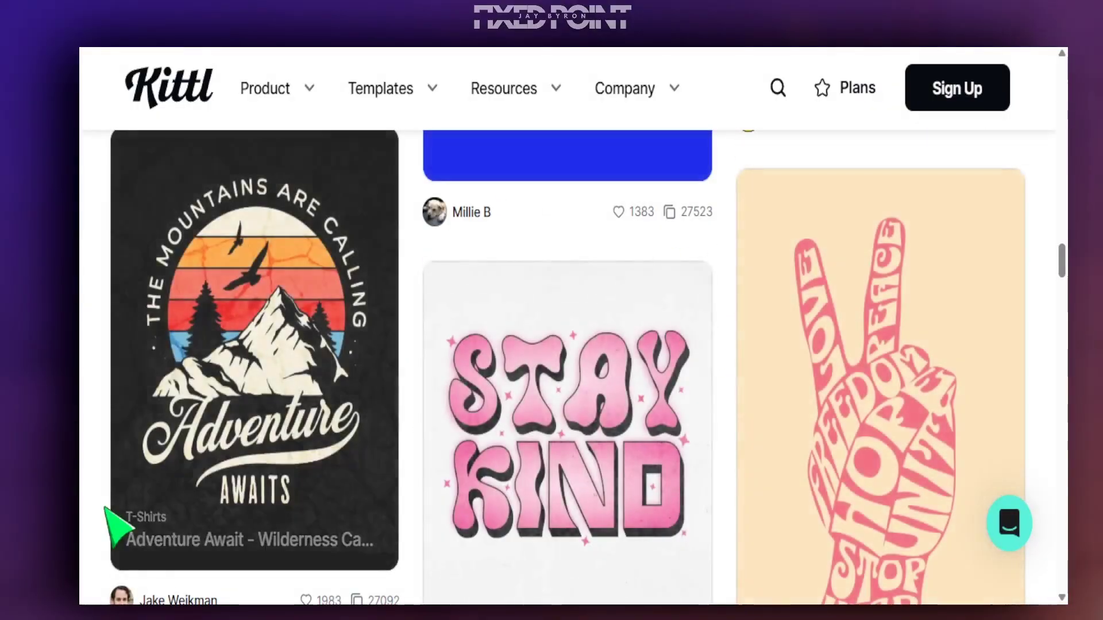
# Step: View the details of the Adventure Await wilderness camping T-shirt template and close its preview
pyautogui.moveTo(382, 316)
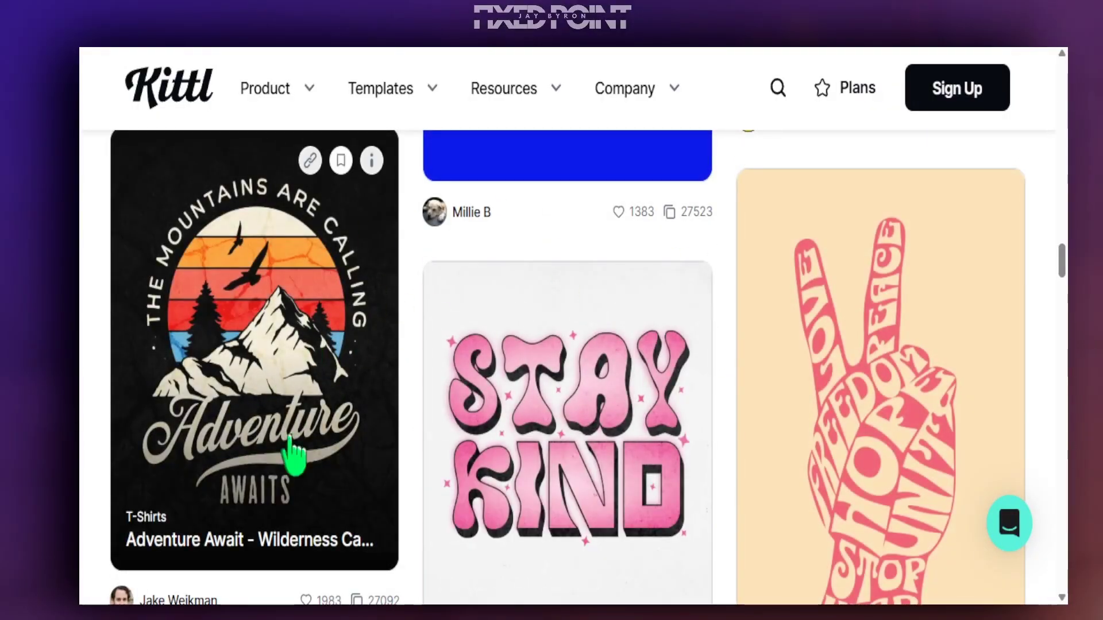
pyautogui.click(214, 369)
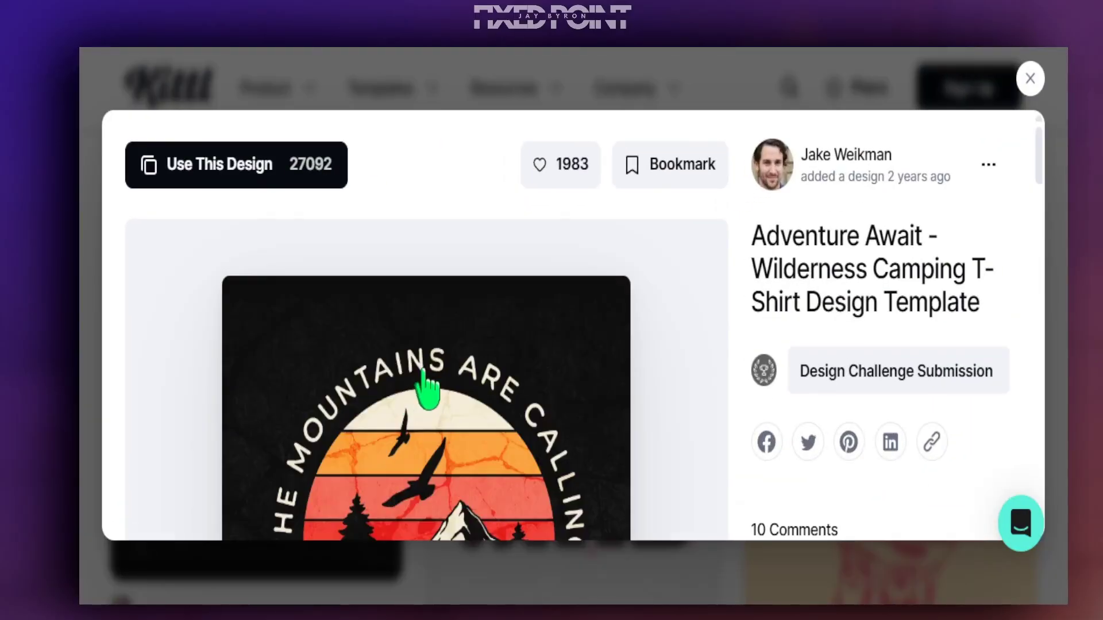
pyautogui.scroll(-3, 423, 400)
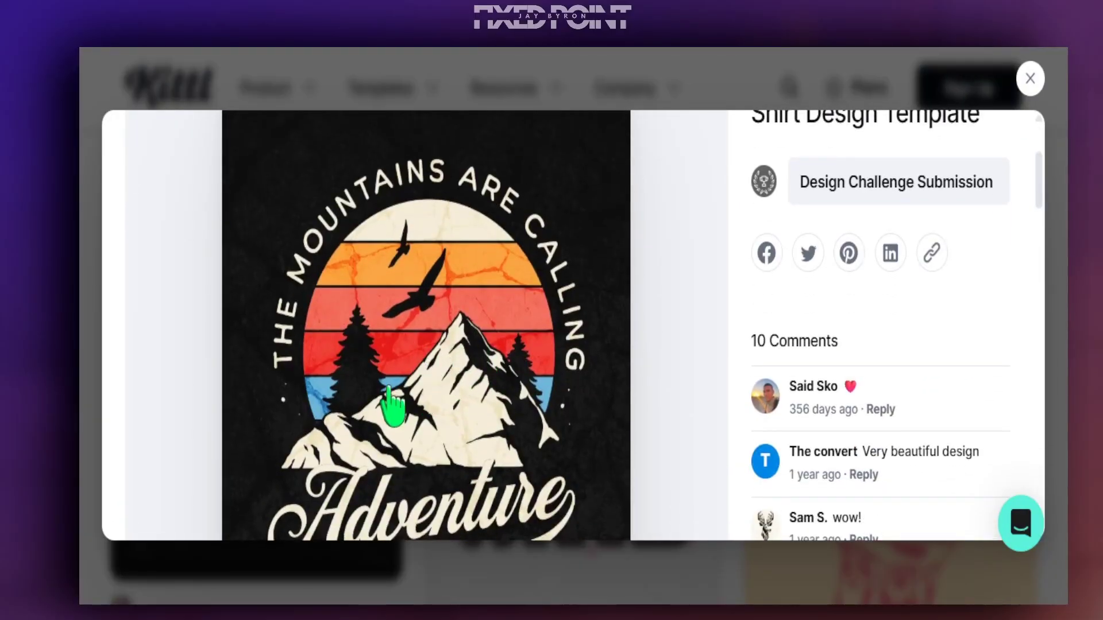
pyautogui.scroll(2, 393, 408)
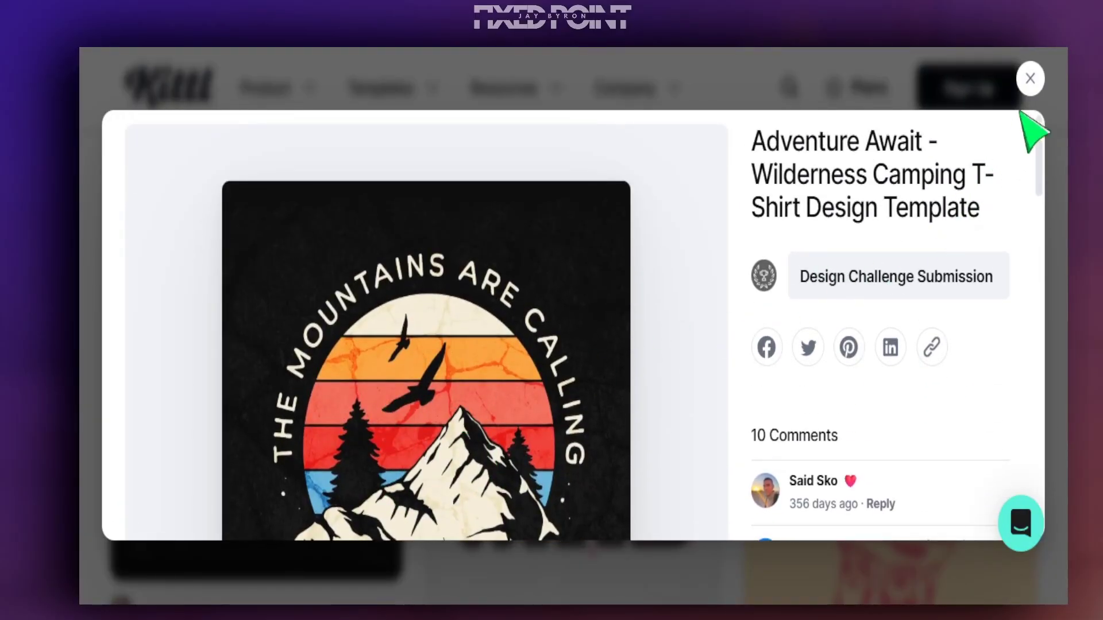
pyautogui.click(1031, 81)
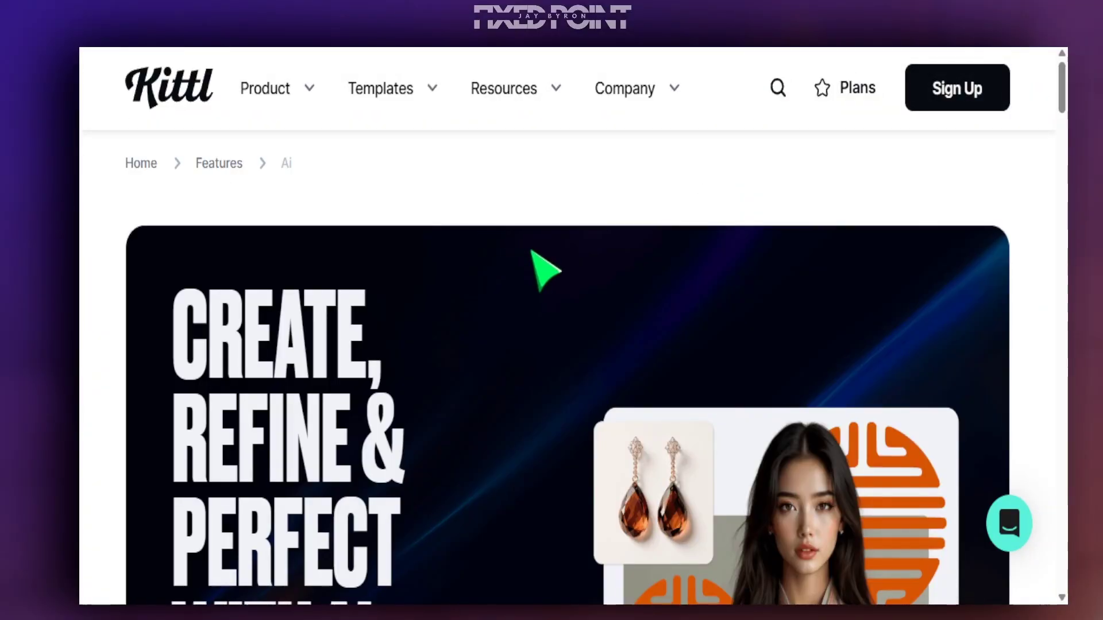
# Step: Look over the Kittl AI features page and the recent projects in the dashboard
pyautogui.scroll(-3, 540, 270)
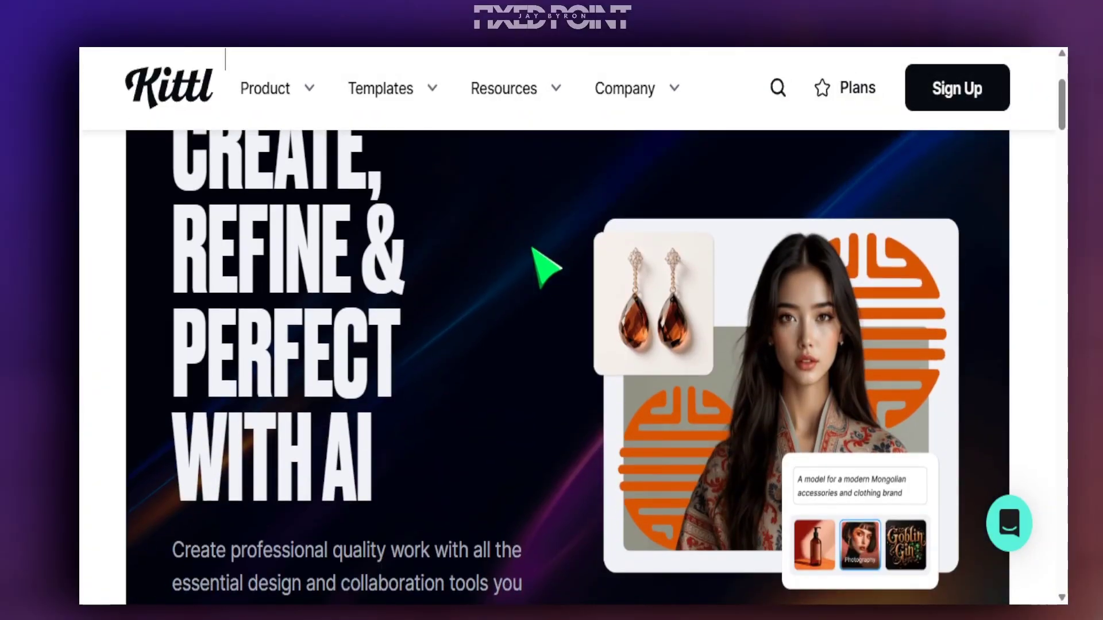
pyautogui.scroll(-10, 546, 267)
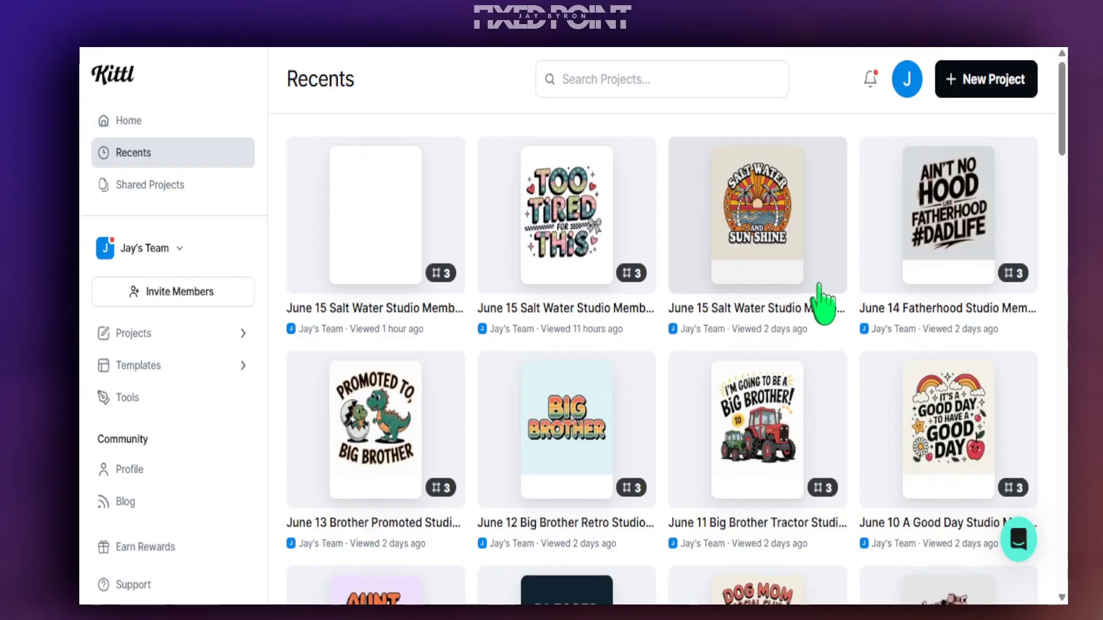
pyautogui.scroll(-4, 824, 303)
pyautogui.scroll(-10, 824, 303)
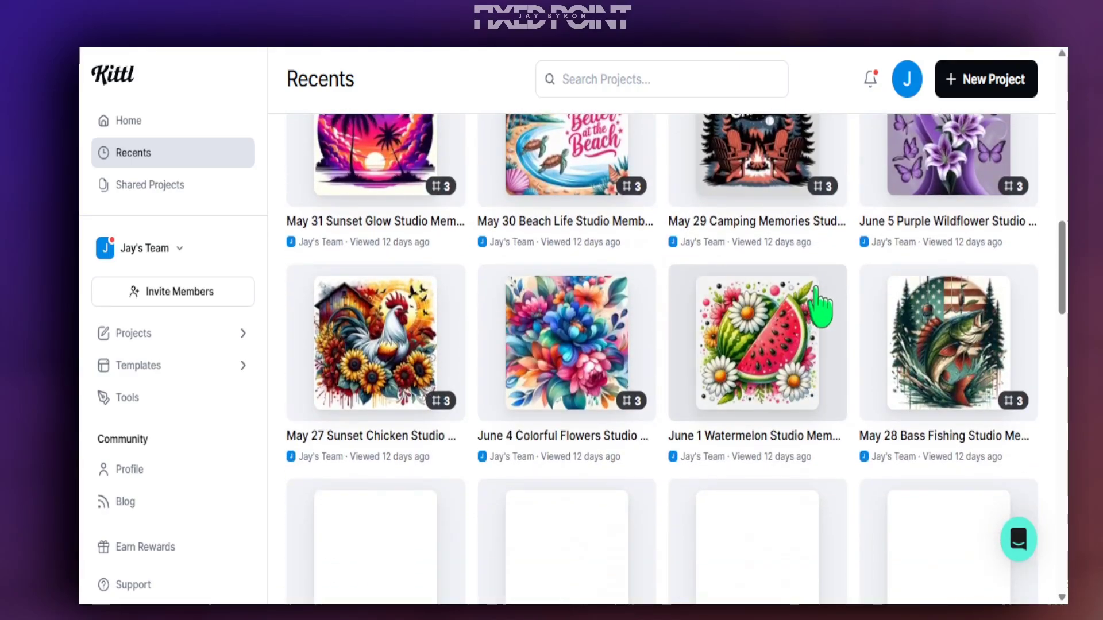
pyautogui.scroll(5, 824, 302)
pyautogui.scroll(2, 820, 239)
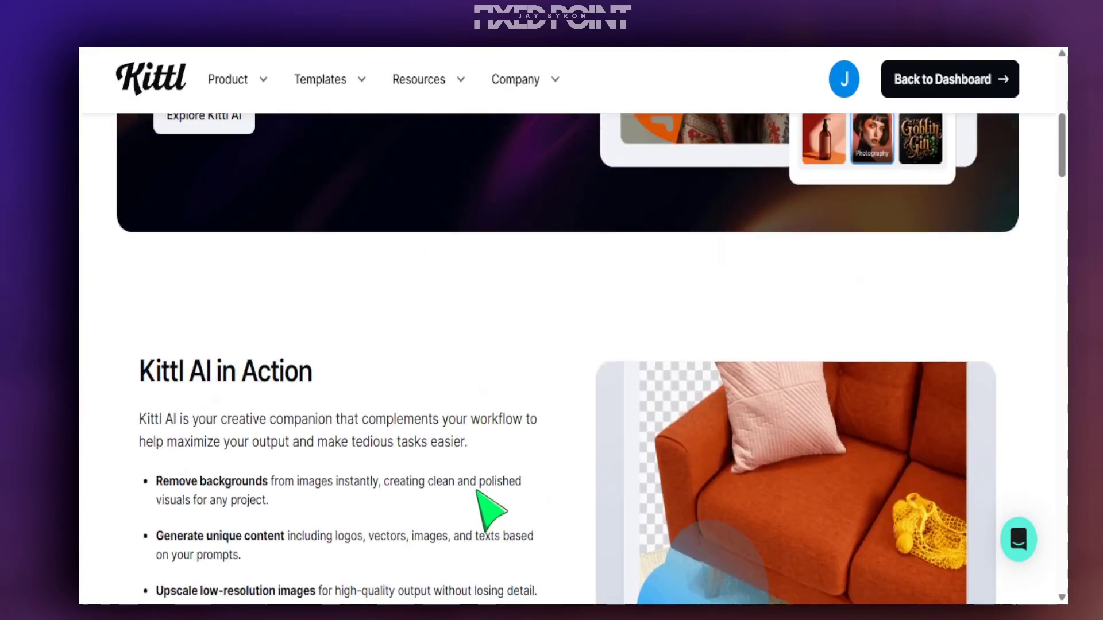
# Step: Open the pricing page from the AI features page and compare the Free, Pro, Expert and Business plans
pyautogui.scroll(5, 488, 511)
pyautogui.scroll(3, 490, 510)
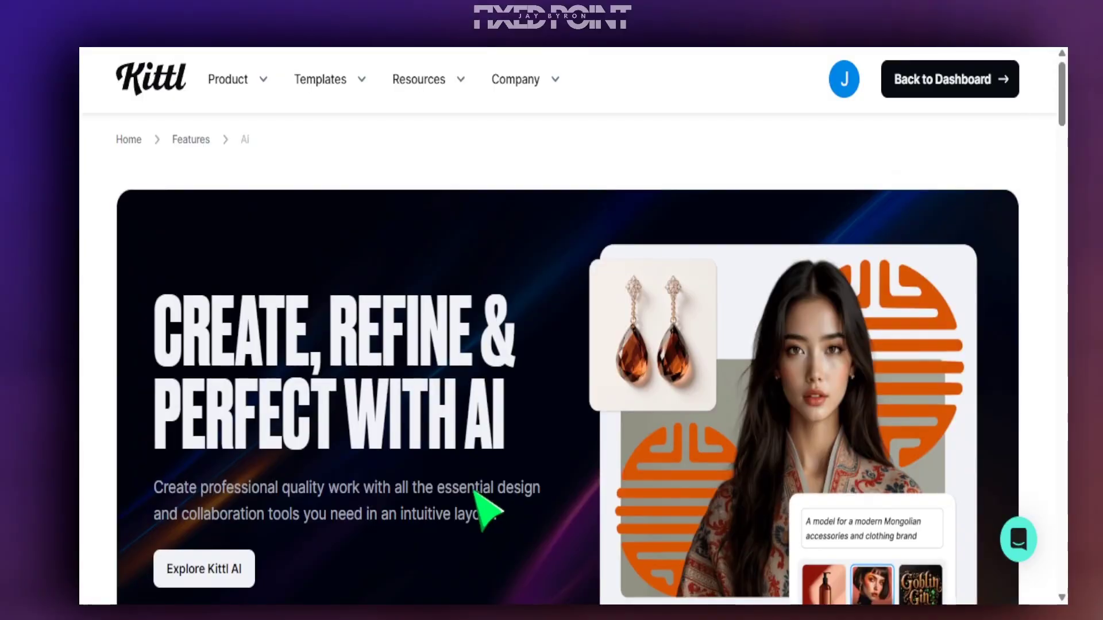
pyautogui.click(555, 92)
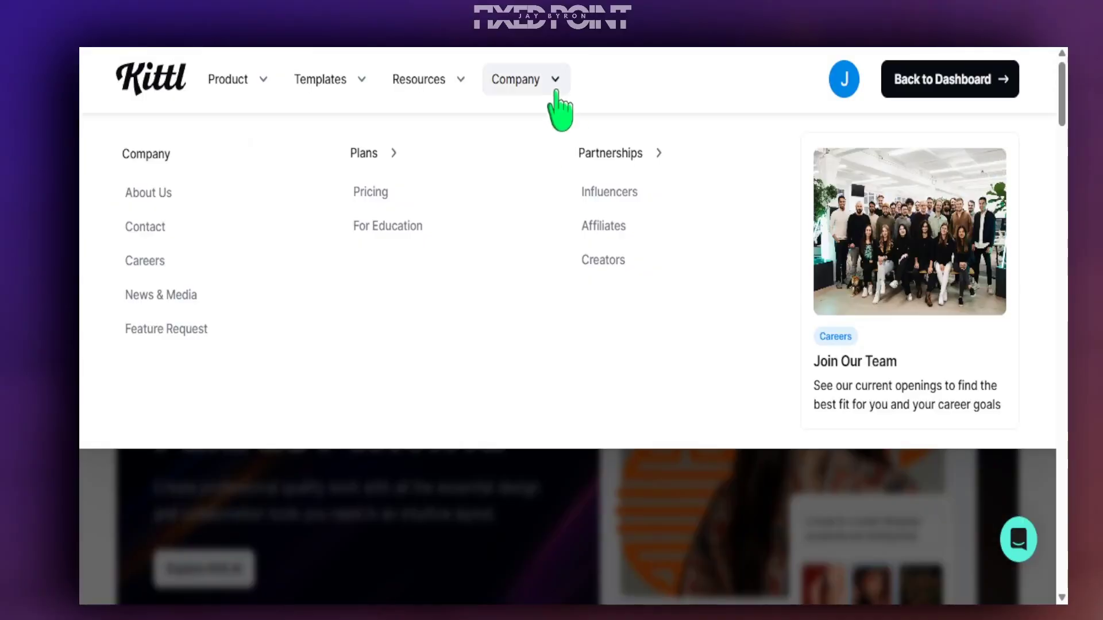
pyautogui.click(372, 195)
pyautogui.scroll(-3, 342, 497)
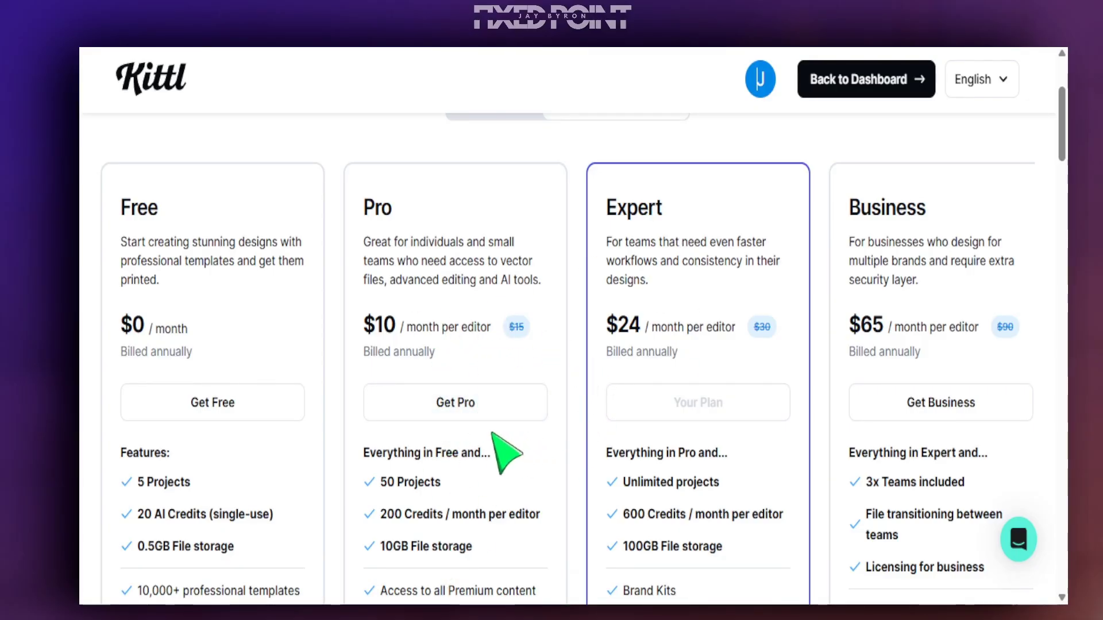
pyautogui.scroll(-2, 505, 448)
pyautogui.scroll(2, 492, 425)
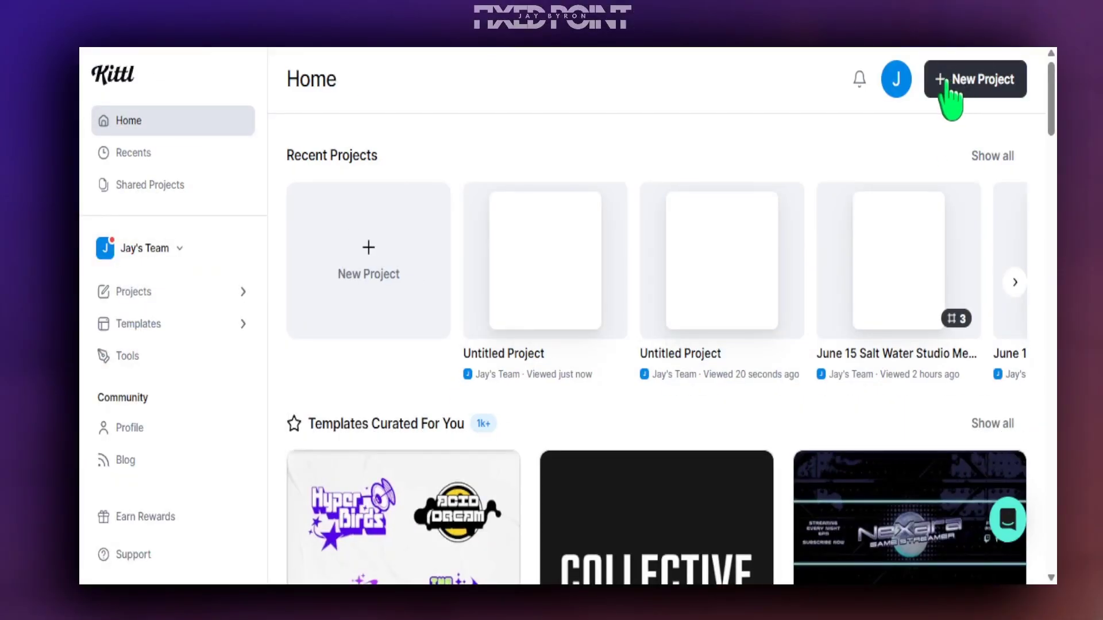
# Step: Create a new project with the Print on Demand artboard preset Printify T-Shirt, 4200 × 4800 px
pyautogui.click(943, 80)
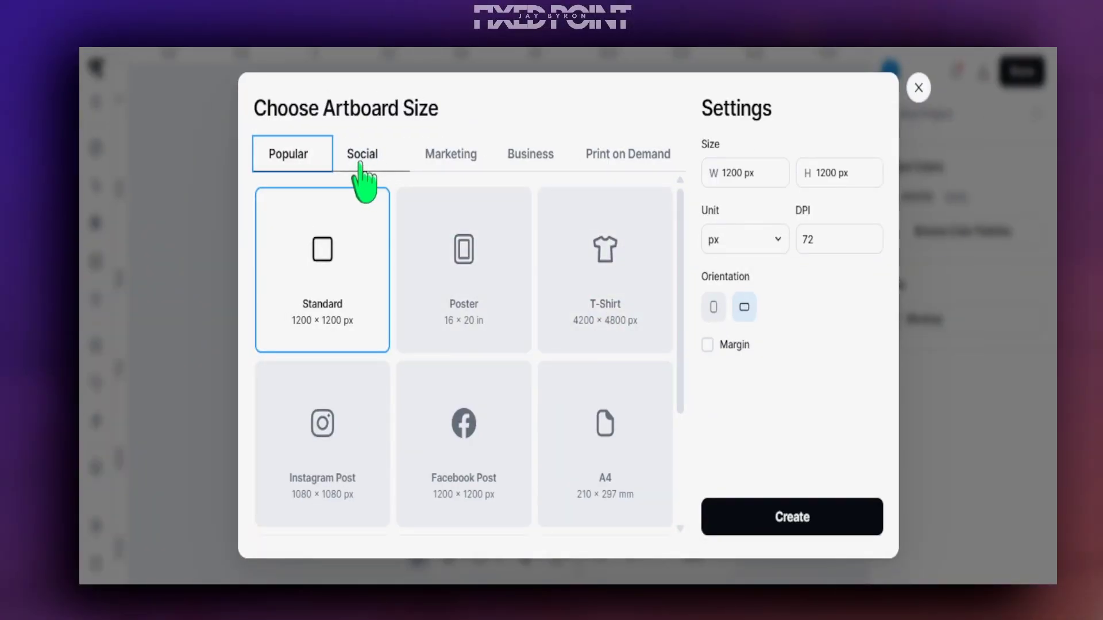
pyautogui.click(641, 161)
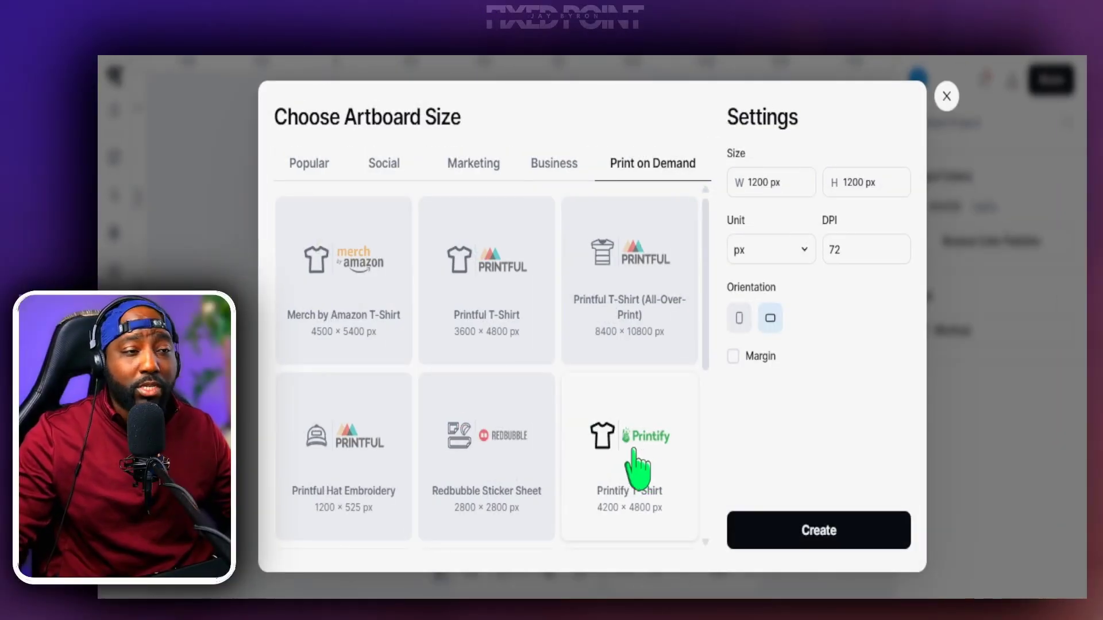
pyautogui.click(619, 442)
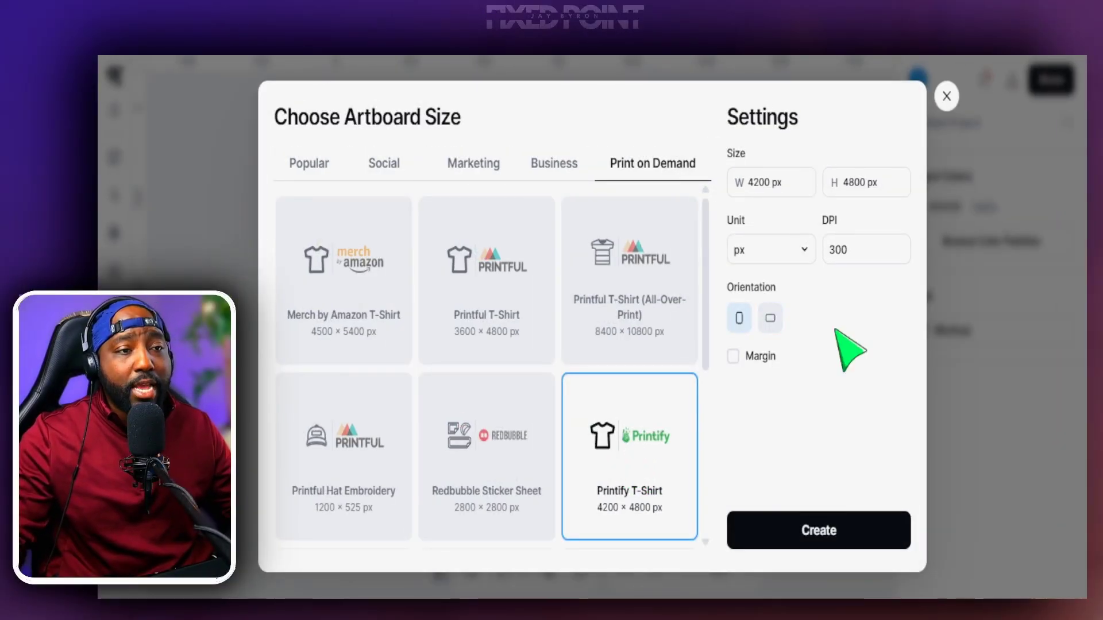
pyautogui.click(811, 531)
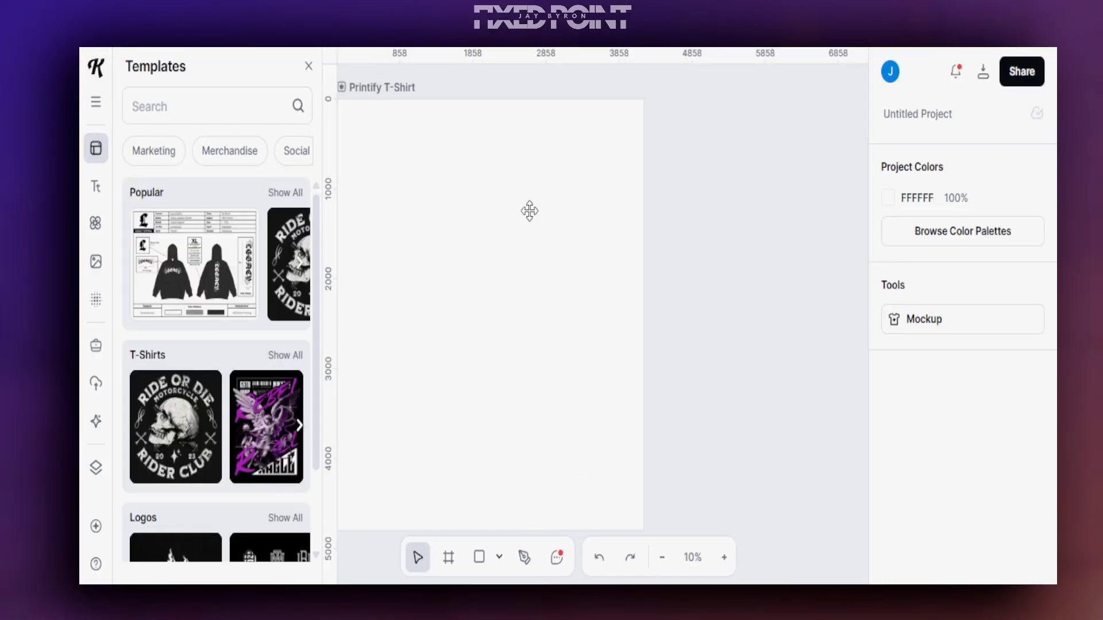
# Step: Open the AI Image Generator, try the Turbo model and set the model back to Ideogram
pyautogui.click(96, 426)
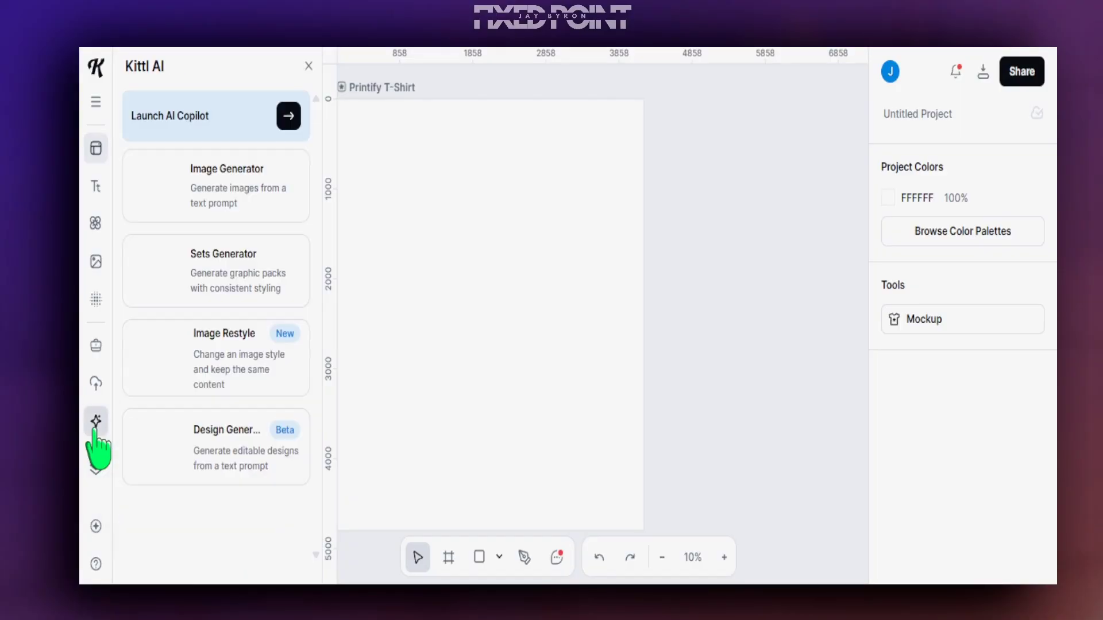
pyautogui.click(225, 194)
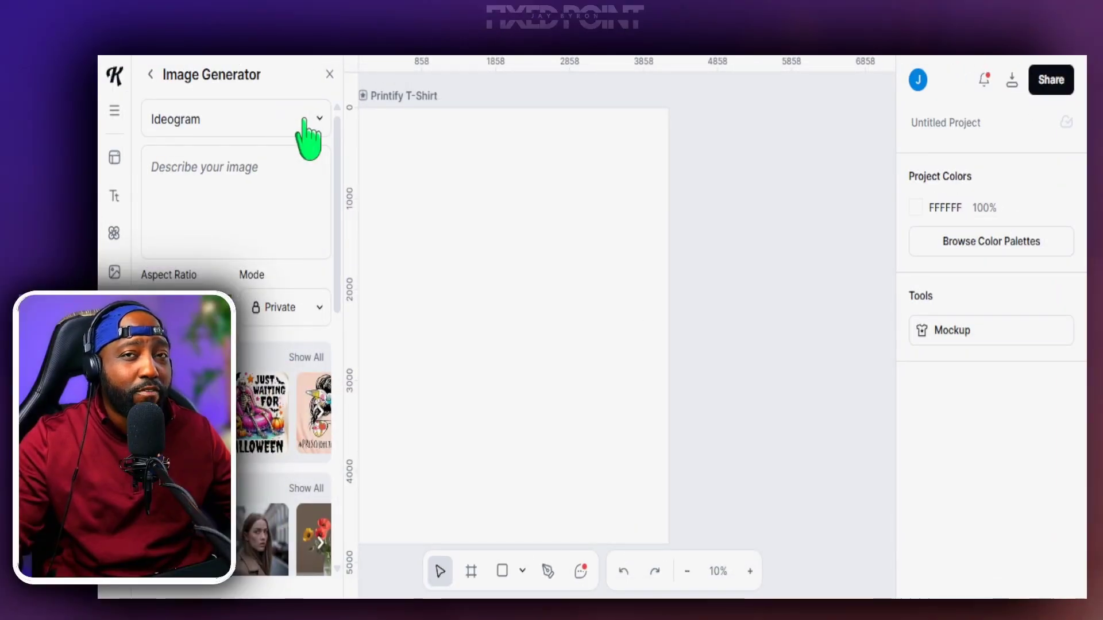
pyautogui.click(304, 118)
pyautogui.click(199, 168)
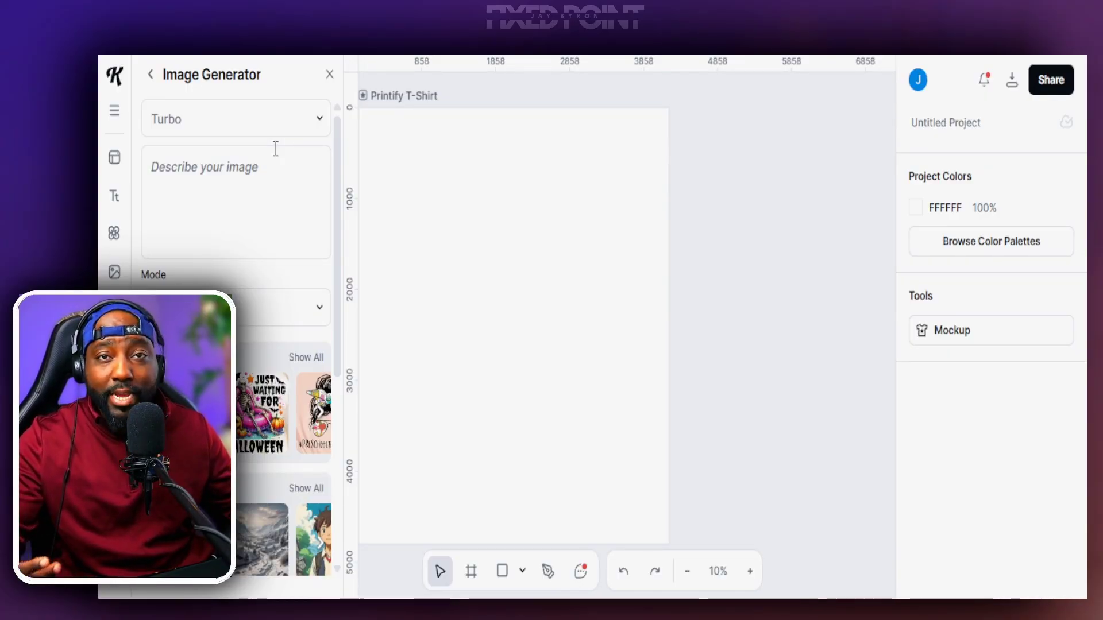
pyautogui.click(207, 126)
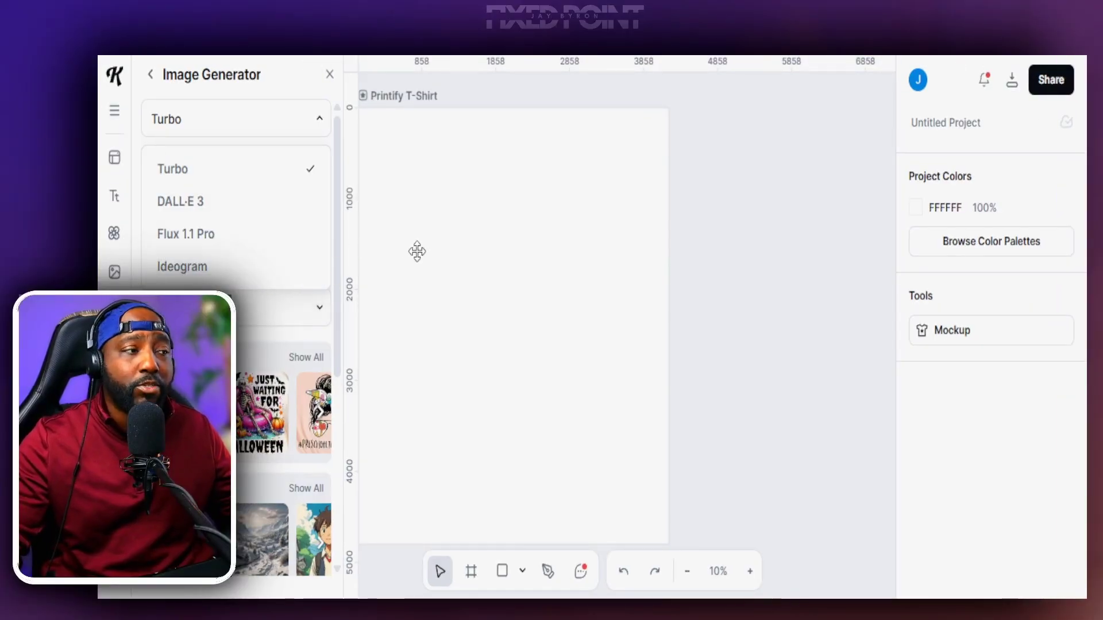
pyautogui.click(192, 267)
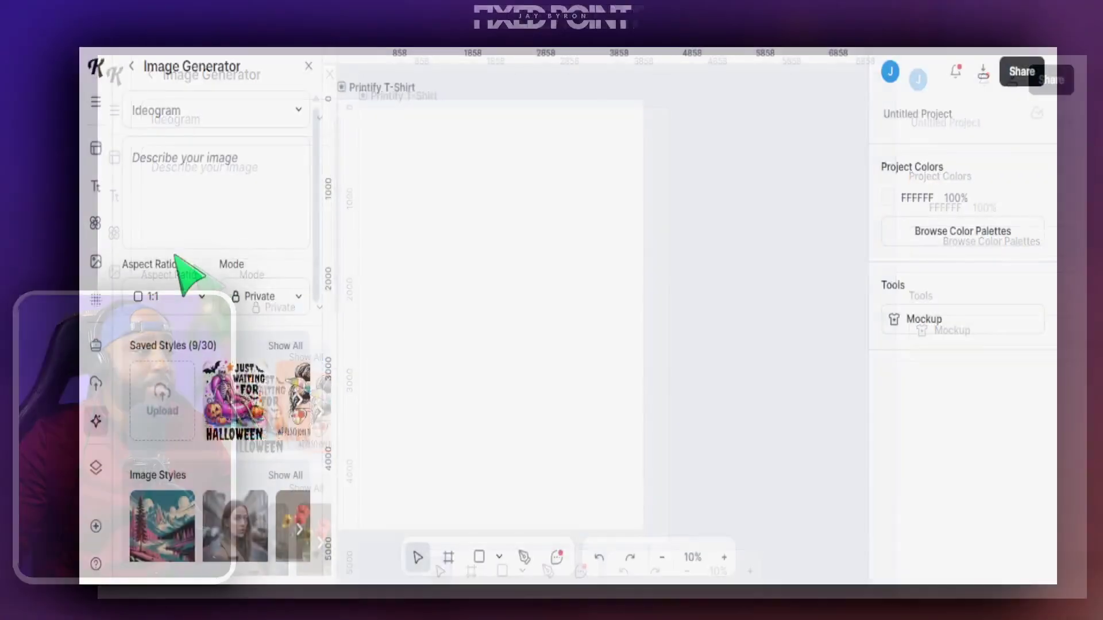
# Step: Look at the available Aspect Ratio and Mode options of the image generator
pyautogui.click(202, 305)
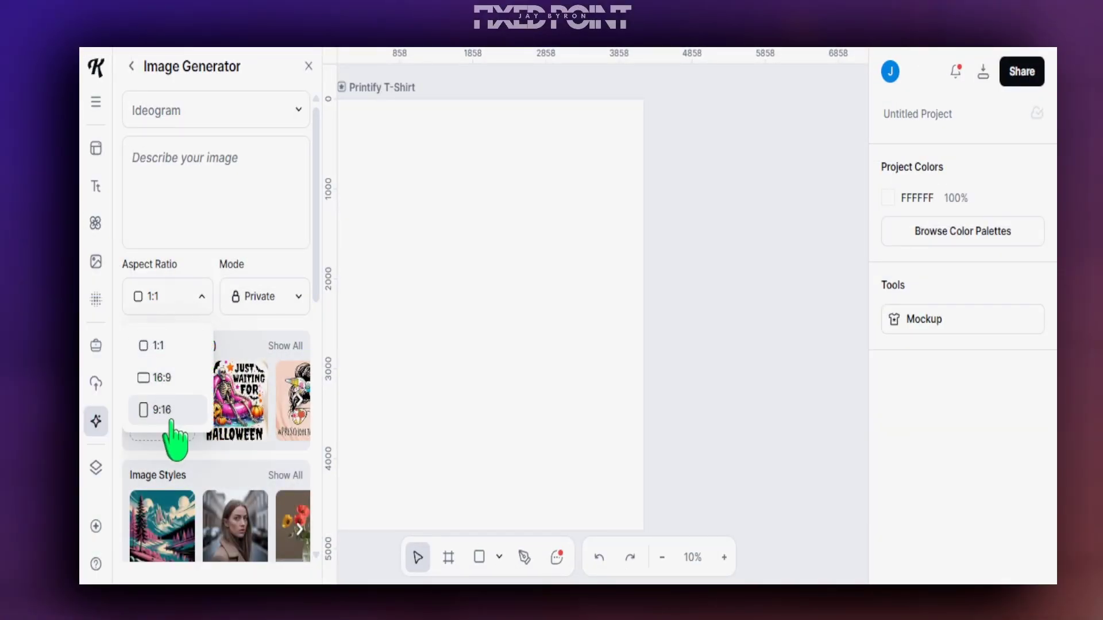
pyautogui.click(195, 308)
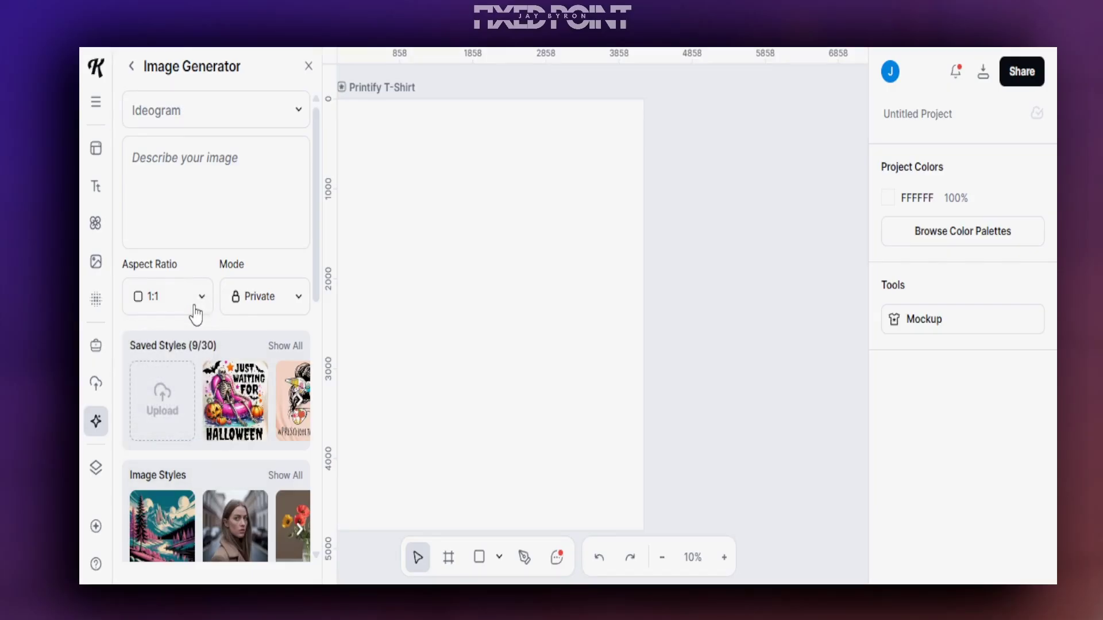
pyautogui.click(278, 298)
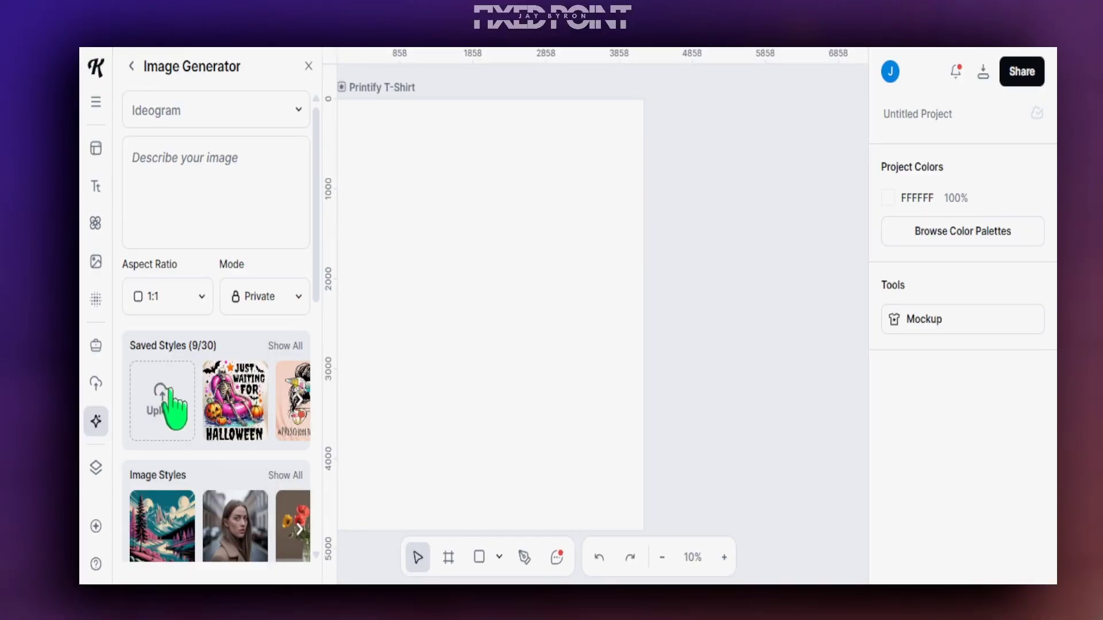
# Step: Look through the image, vector and clipart styles and choose the T-Shirt Graphic clipart style
pyautogui.scroll(-3, 164, 396)
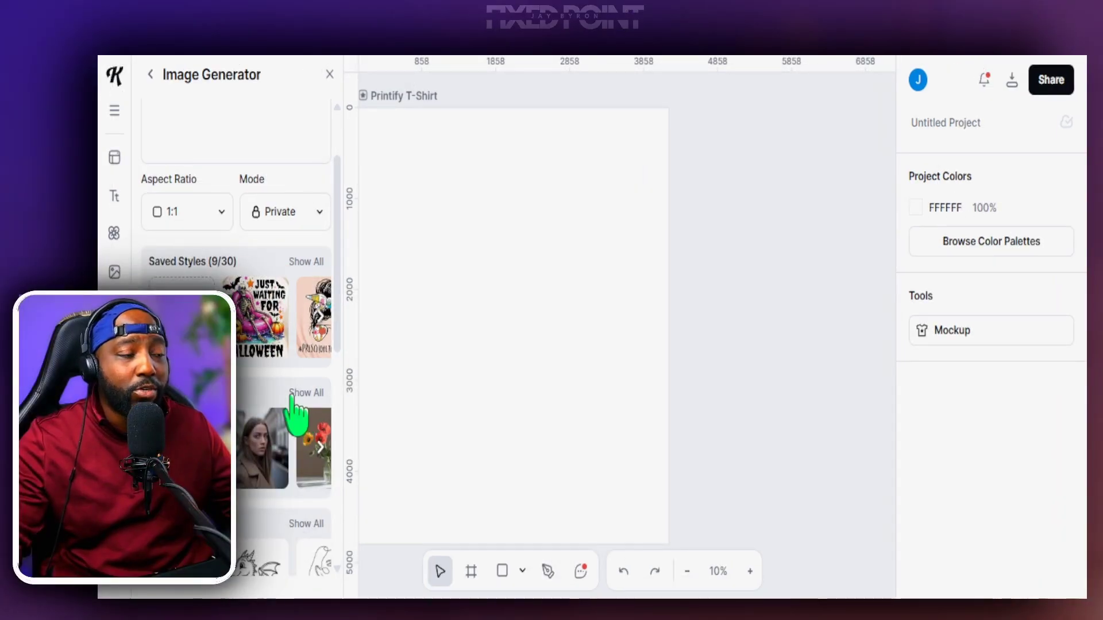
pyautogui.scroll(-5, 270, 440)
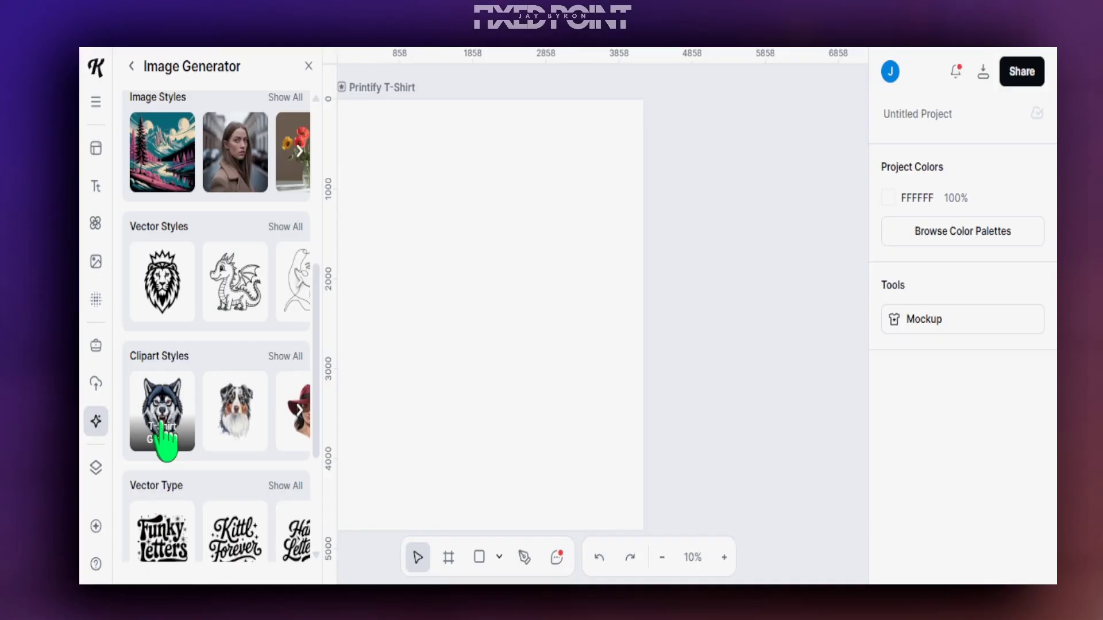
pyautogui.scroll(-2, 181, 451)
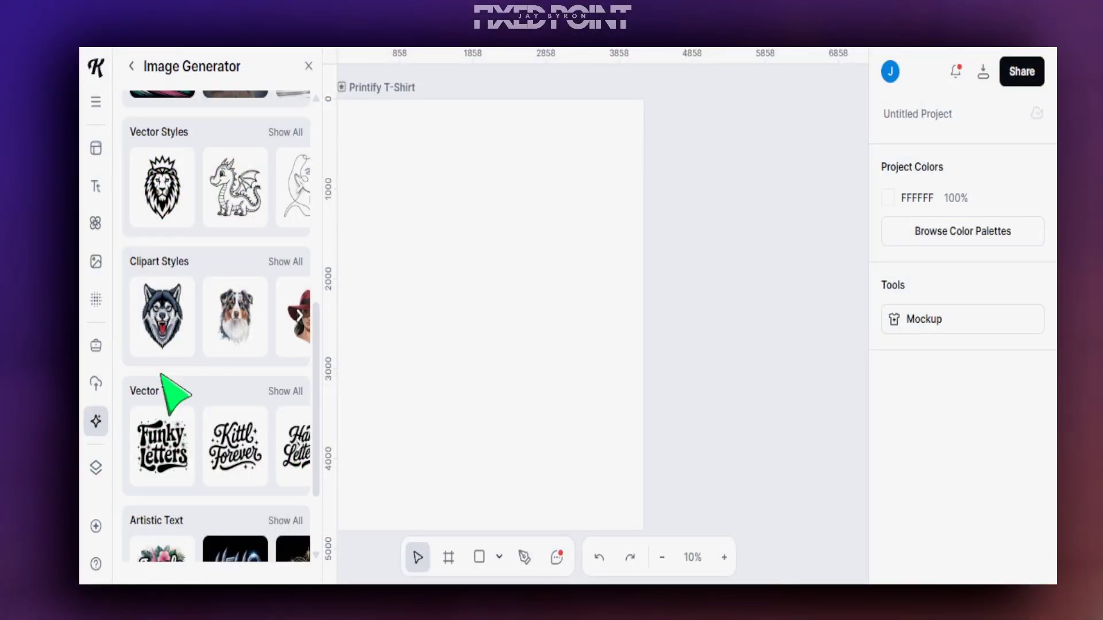
pyautogui.click(163, 336)
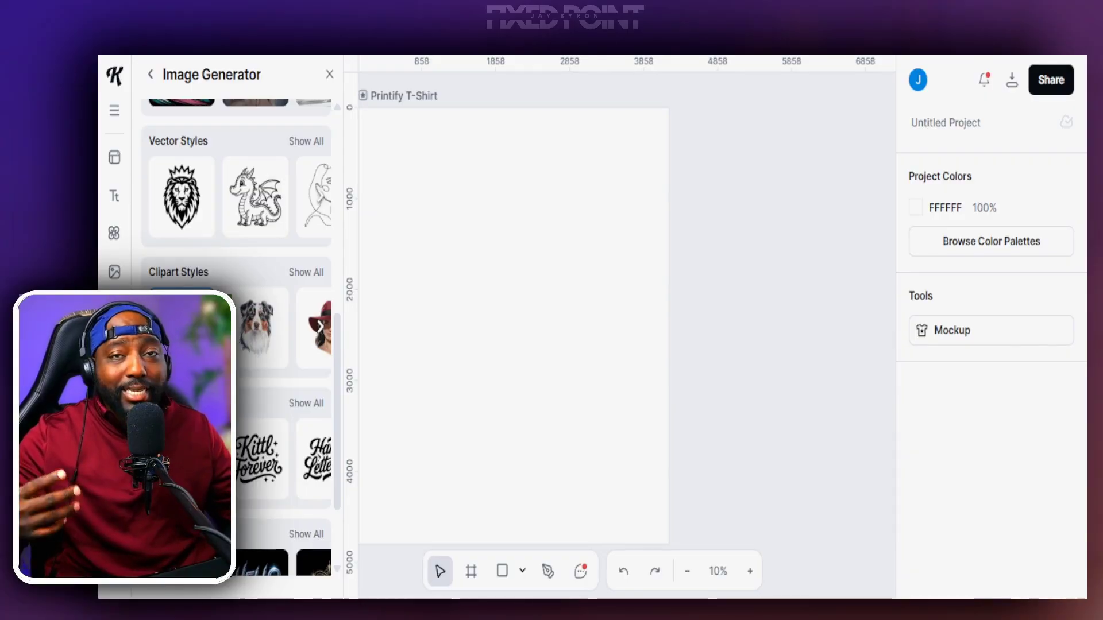
# Step: Paste the prompt for a cheerful, cartoon-style illustration of a large red tractor with a friendly expression into the image description
pyautogui.scroll(3, 385, 346)
pyautogui.scroll(3, 394, 351)
pyautogui.scroll(5, 190, 190)
pyautogui.click(187, 183)
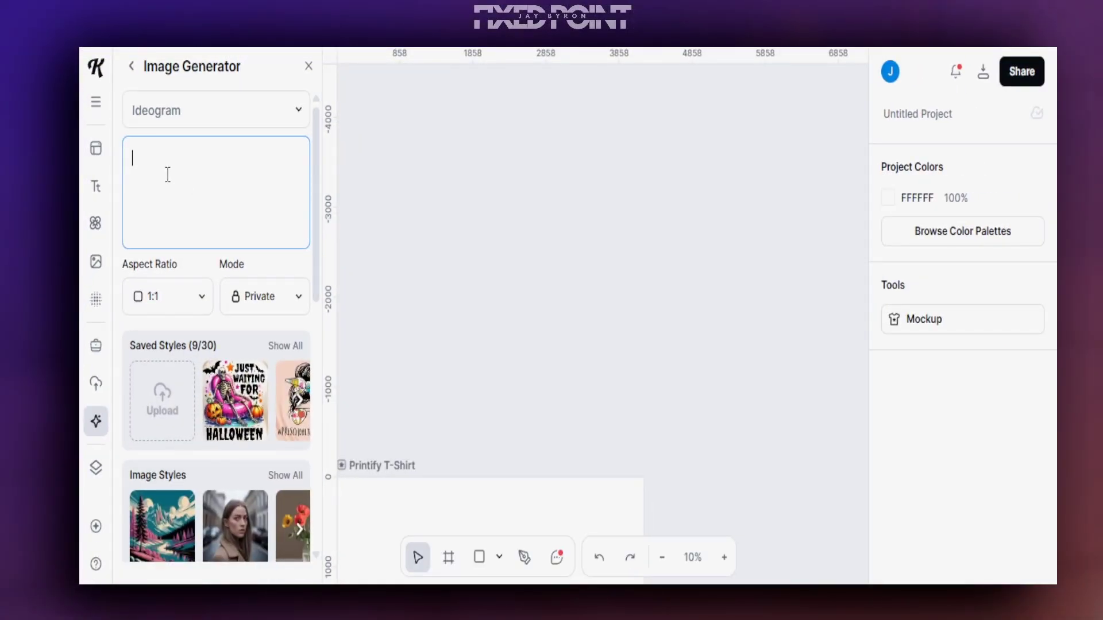
pyautogui.hotkey('ctrl', 'v')
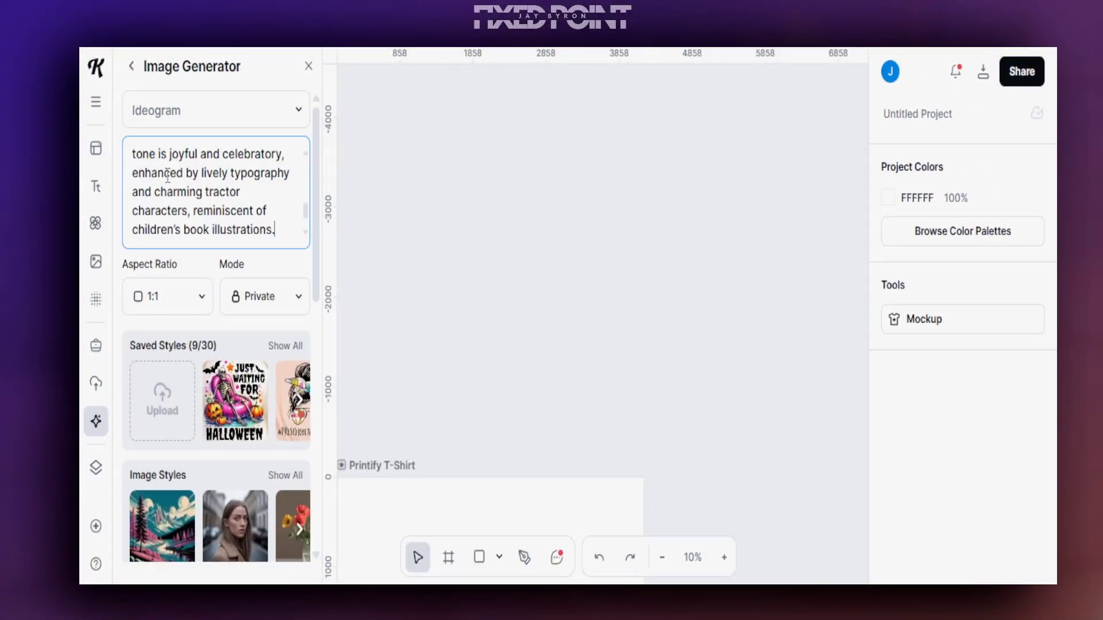
pyautogui.scroll(5, 174, 213)
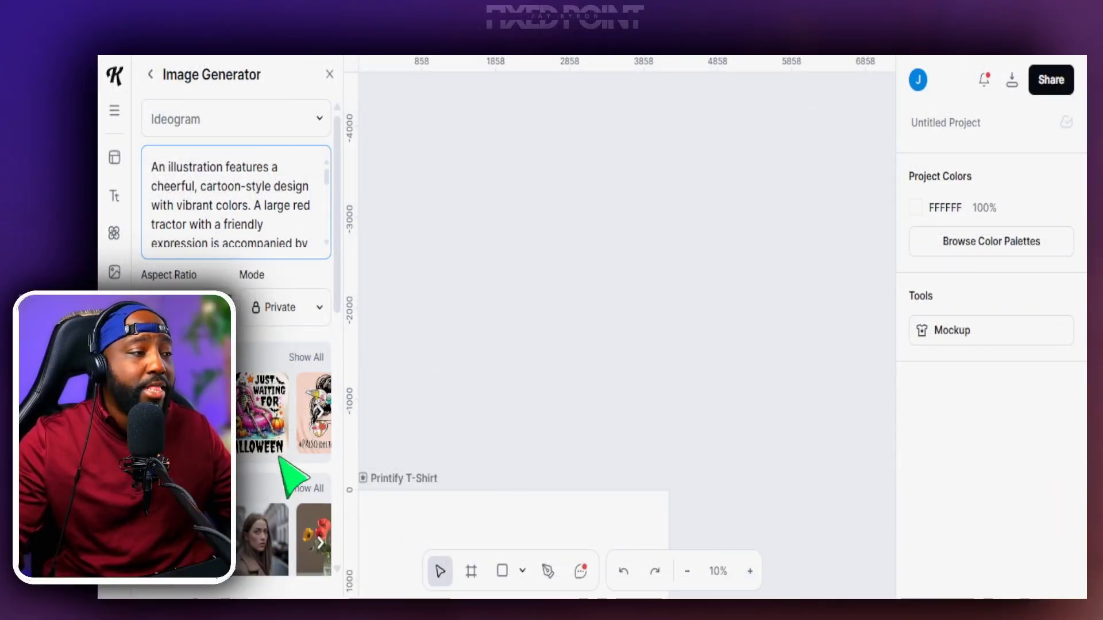
# Step: Generate the image from the pasted tractor prompt with the T-Shirt Graphic style
pyautogui.scroll(-10, 283, 517)
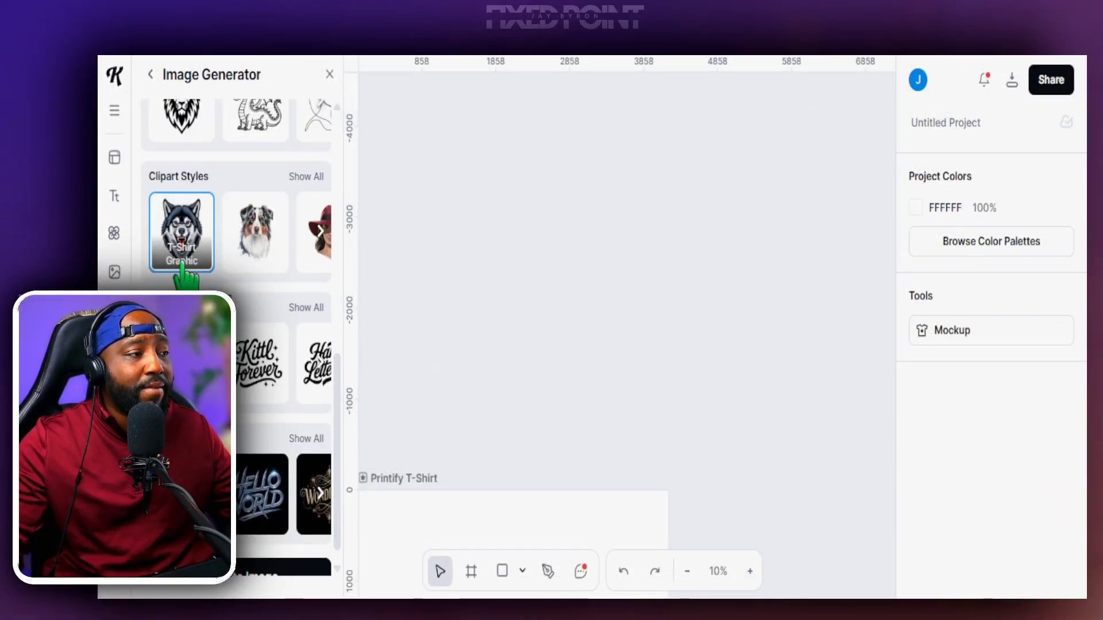
pyautogui.scroll(-1, 173, 276)
pyautogui.click(243, 566)
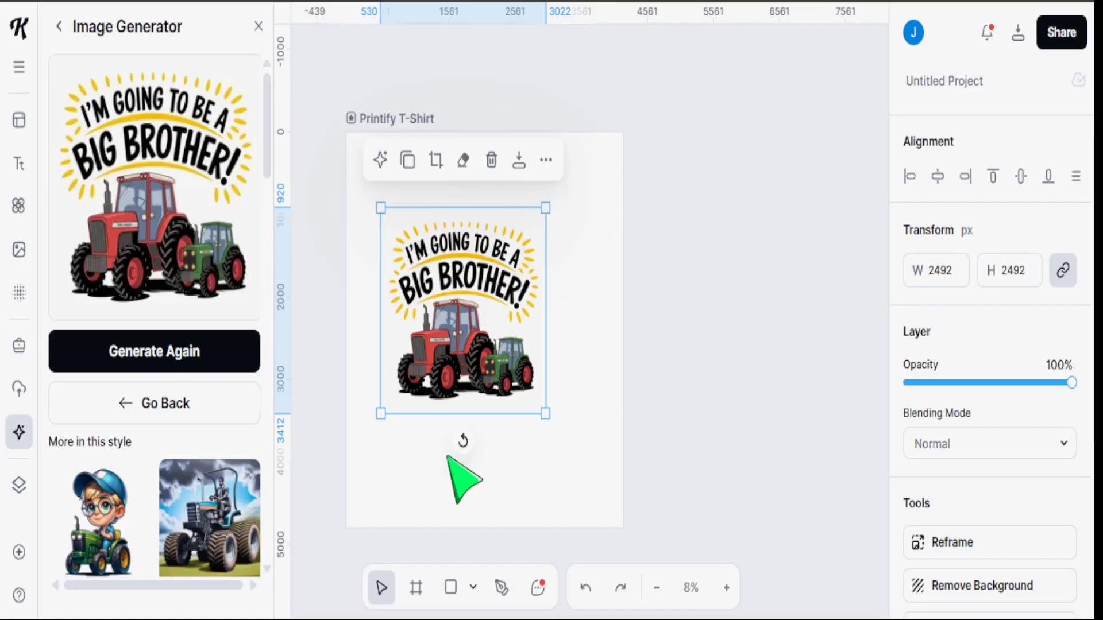
# Step: Move the generated tractor image to the artboard's upper-left corner and enlarge it to the full width, 4200 × 4200 px
pyautogui.moveTo(458, 406); pyautogui.dragTo(416, 255)
pyautogui.moveTo(512, 342); pyautogui.dragTo(564, 555)
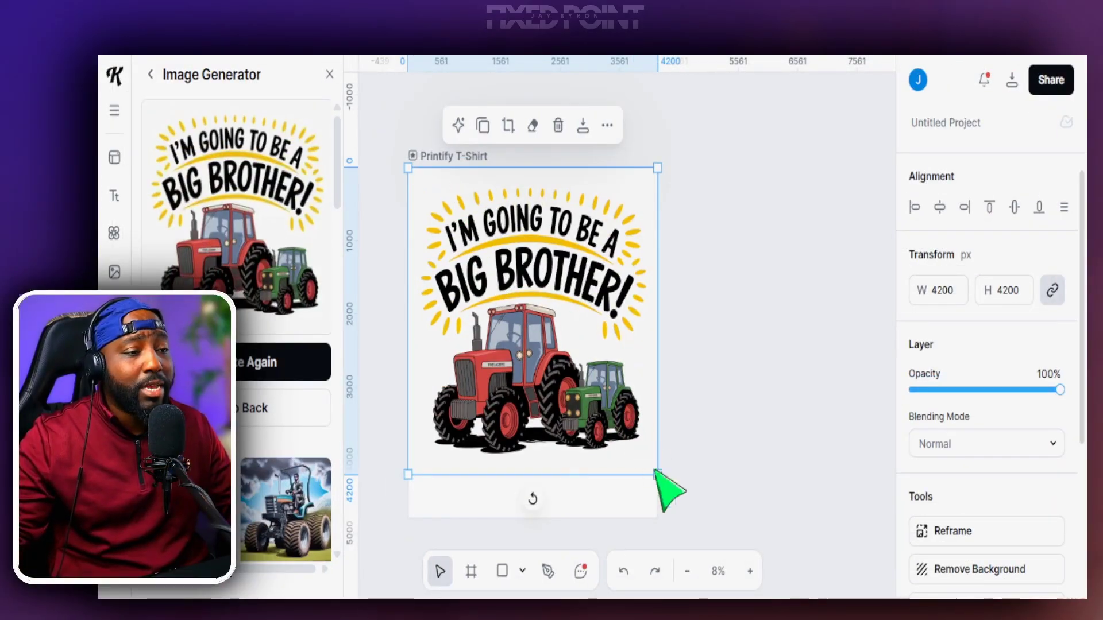
# Step: Duplicate the Printify T-Shirt artboard with its tractor design three times
pyautogui.click(690, 576)
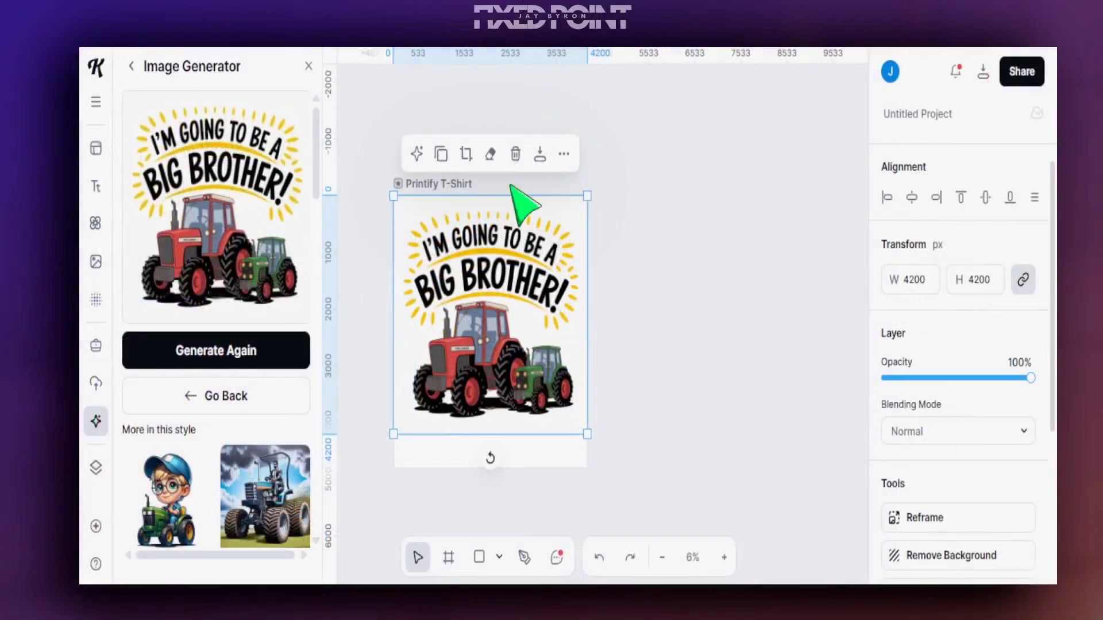
pyautogui.click(652, 227)
pyautogui.click(446, 187)
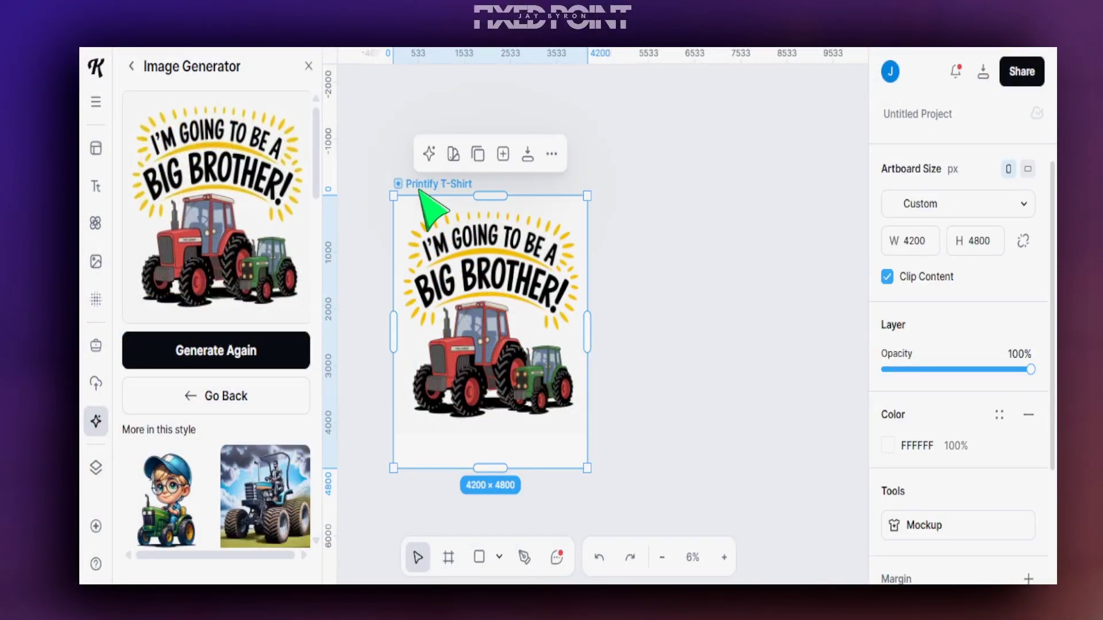
pyautogui.click(478, 155)
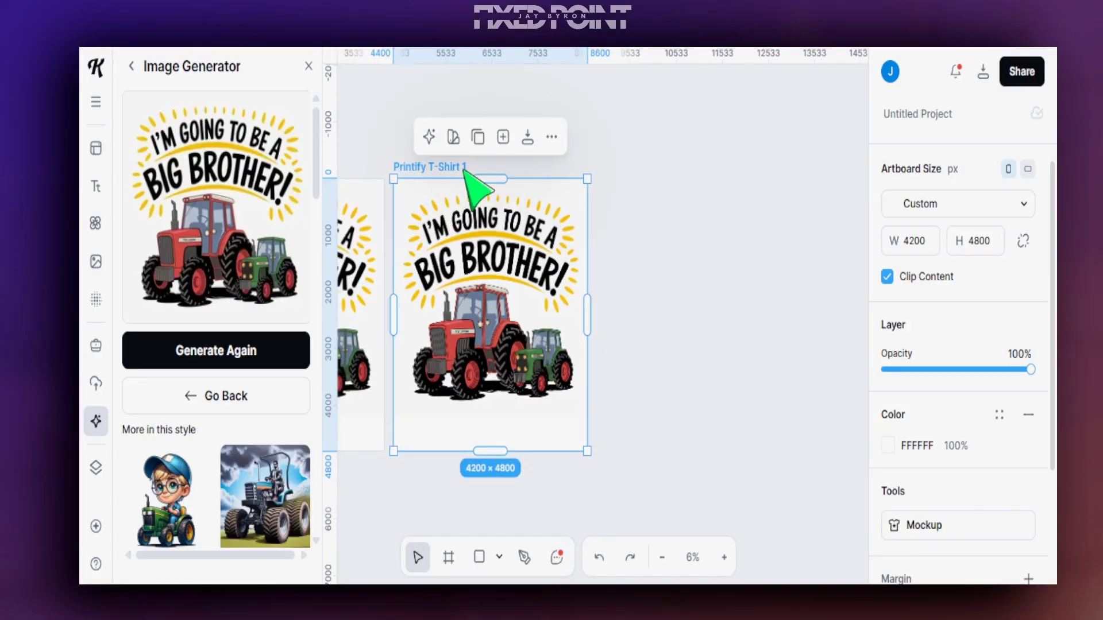
pyautogui.click(481, 148)
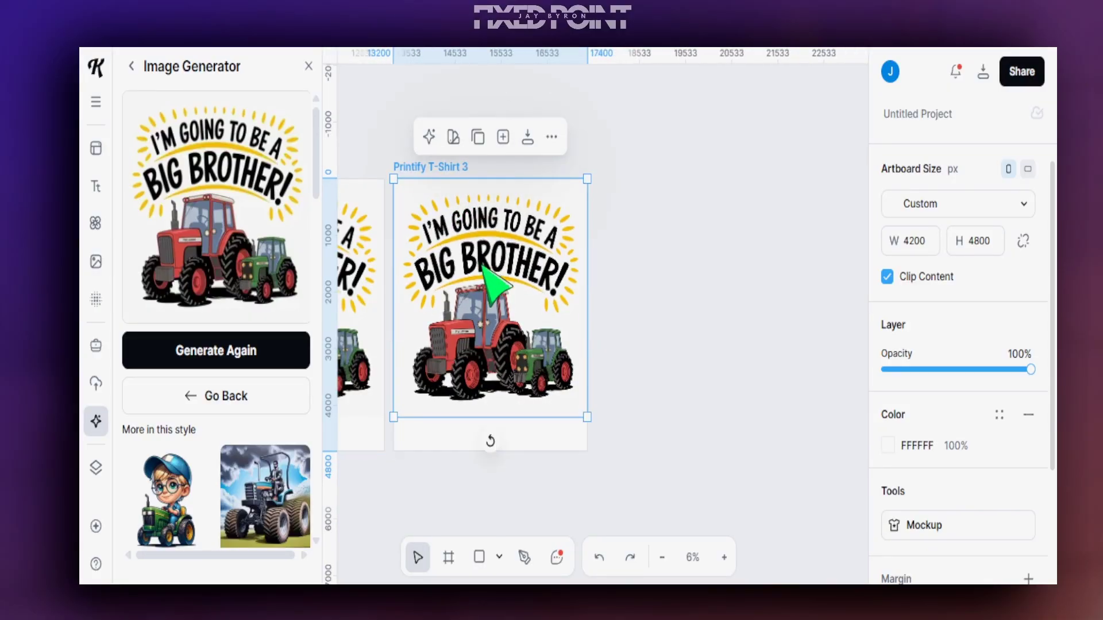
# Step: Delete the tractor image from each of the three duplicated artboards, leaving them blank
pyautogui.click(493, 283)
pyautogui.press('Delete')
pyautogui.click(695, 558)
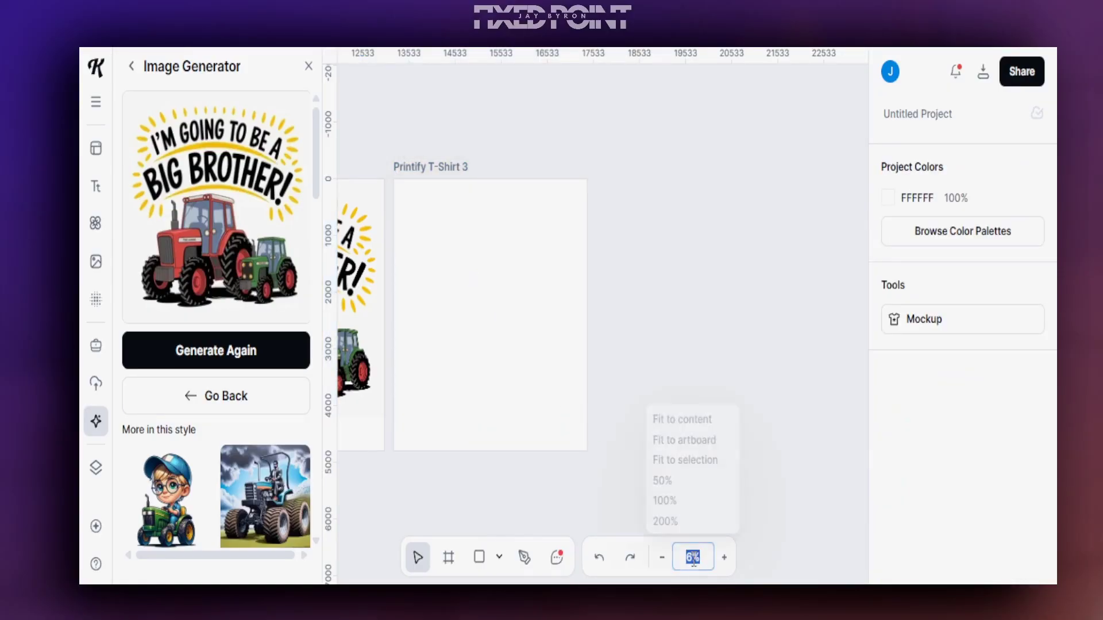
pyautogui.click(672, 419)
pyautogui.click(561, 320)
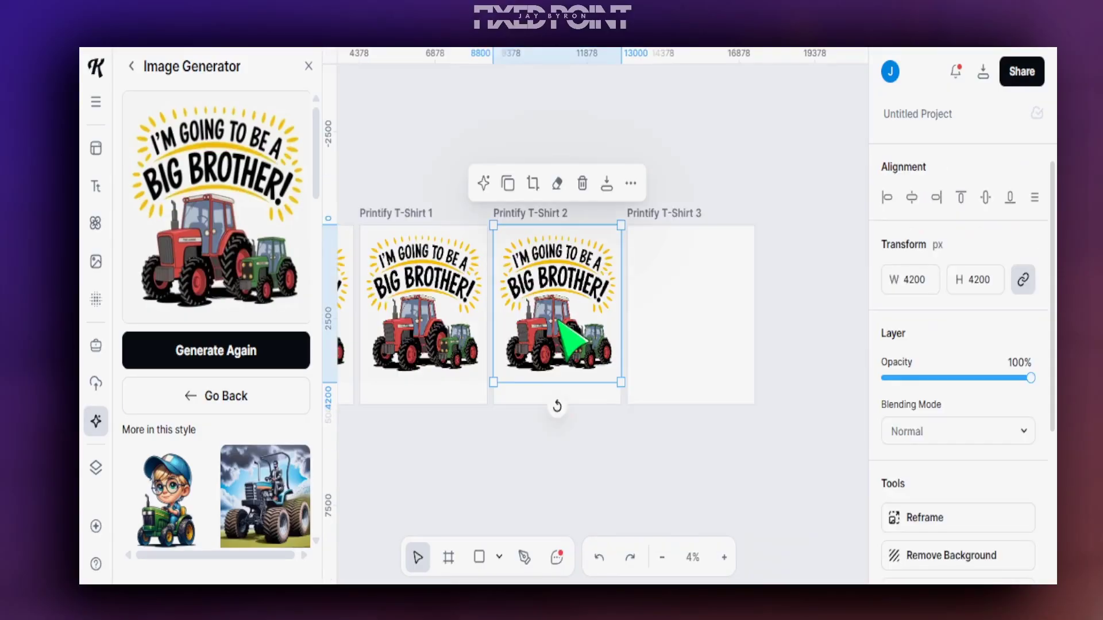
pyautogui.press('Delete')
pyautogui.click(395, 241)
pyautogui.press('Delete')
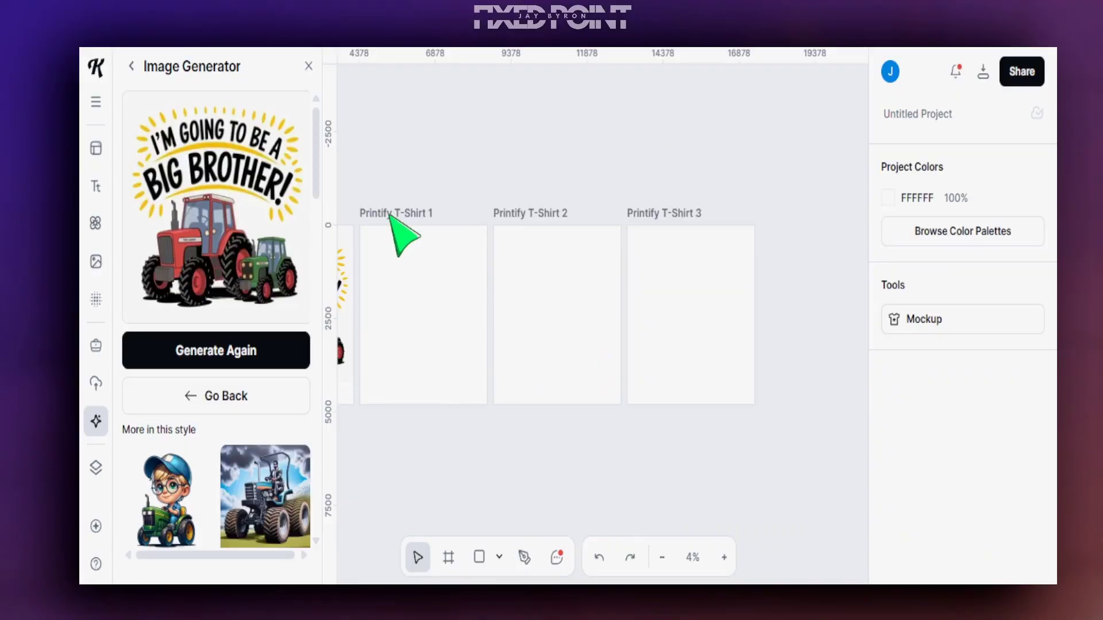
# Step: Close the image generator and rename the first two artboards D1 and D2
pyautogui.click(309, 65)
pyautogui.click(280, 213)
pyautogui.press('Escape')
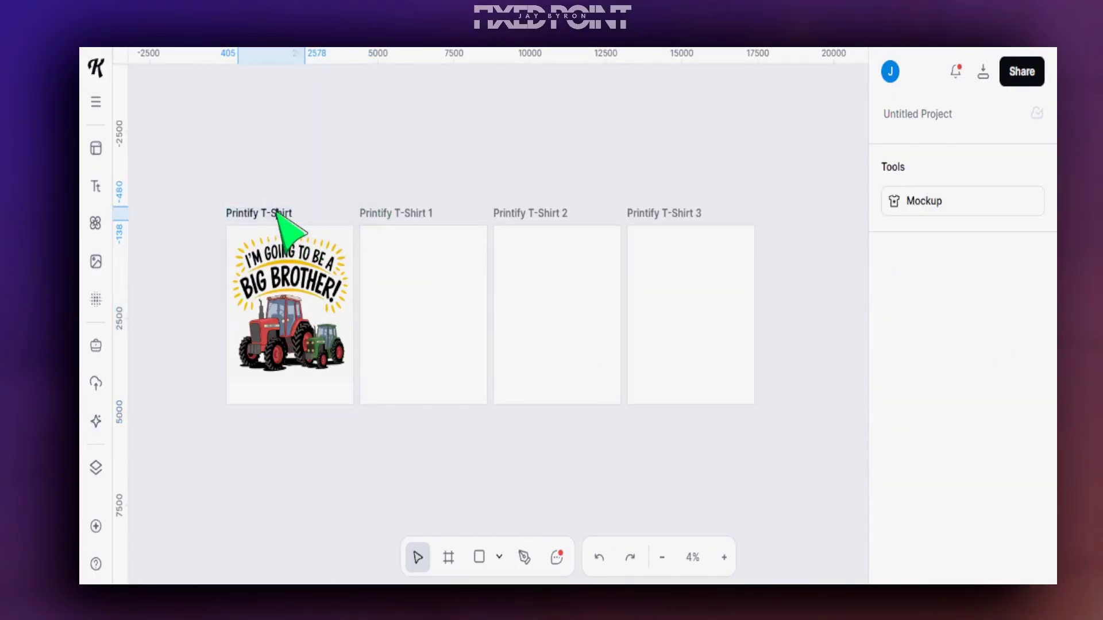
pyautogui.write('D1')
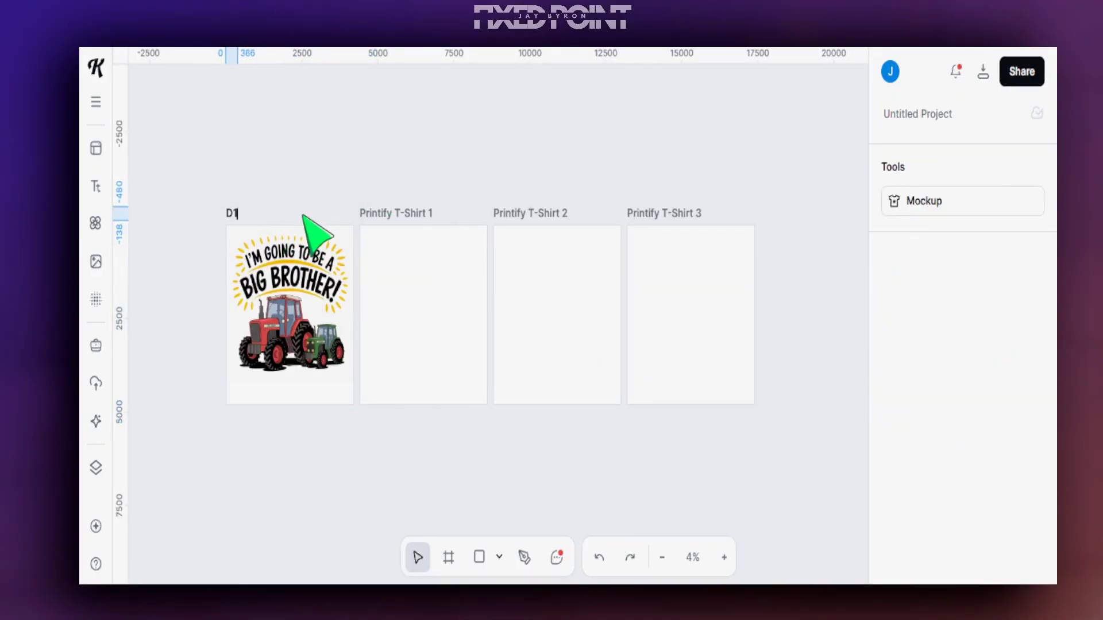
pyautogui.click(409, 214)
pyautogui.click(409, 214)
pyautogui.write('D2')
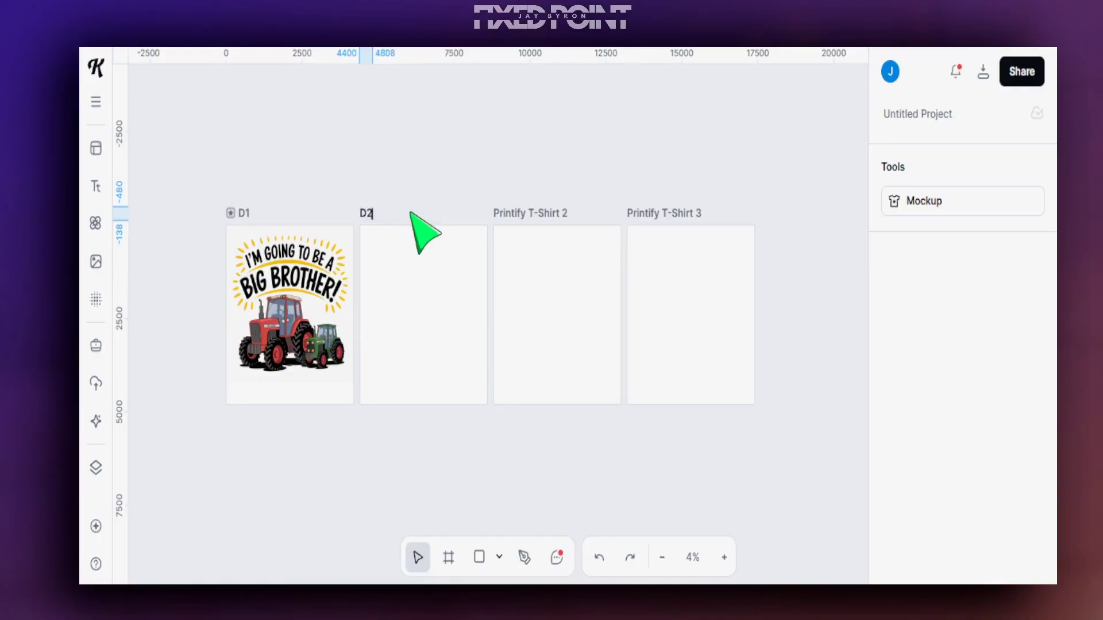
# Step: Rename the third and fourth artboards D3 and D4
pyautogui.click(528, 213)
pyautogui.write('D3')
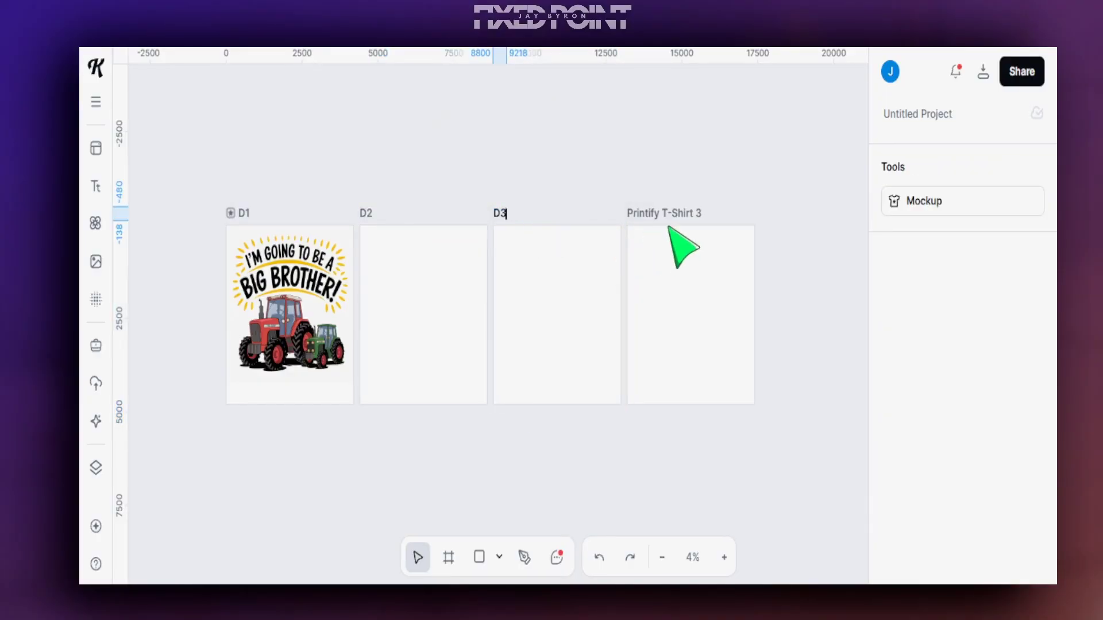
pyautogui.click(668, 217)
pyautogui.click(667, 216)
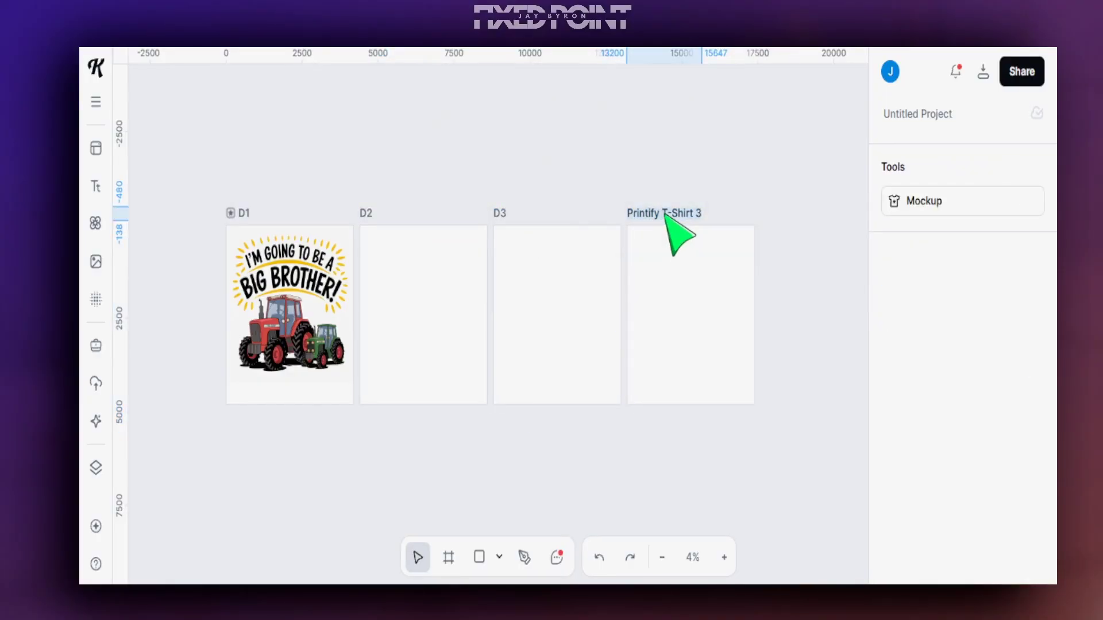
pyautogui.write('D4')
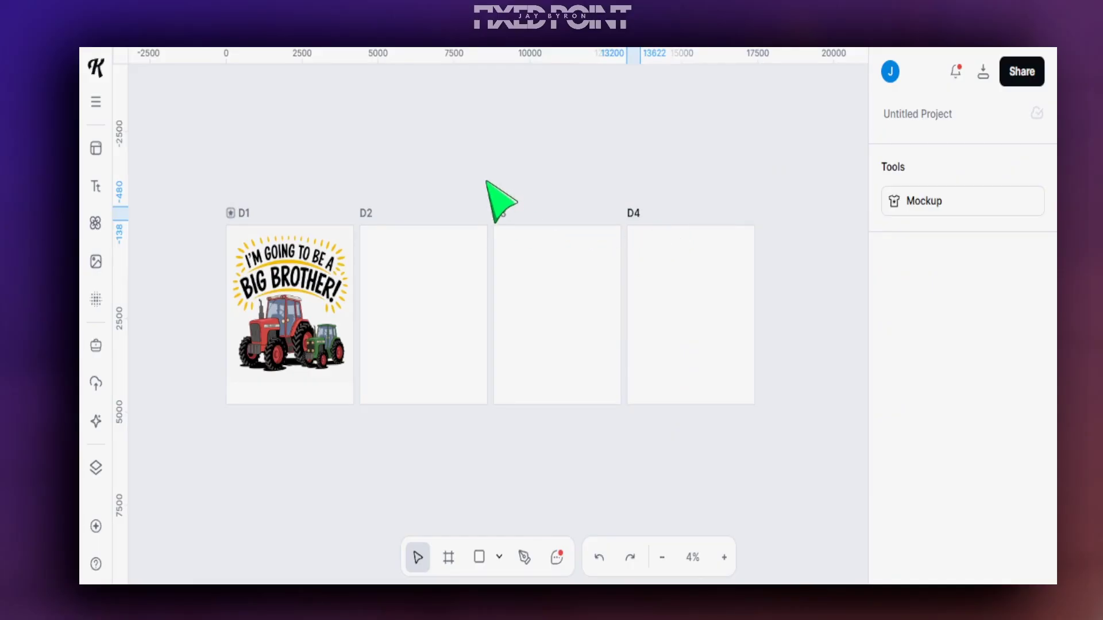
pyautogui.click(486, 180)
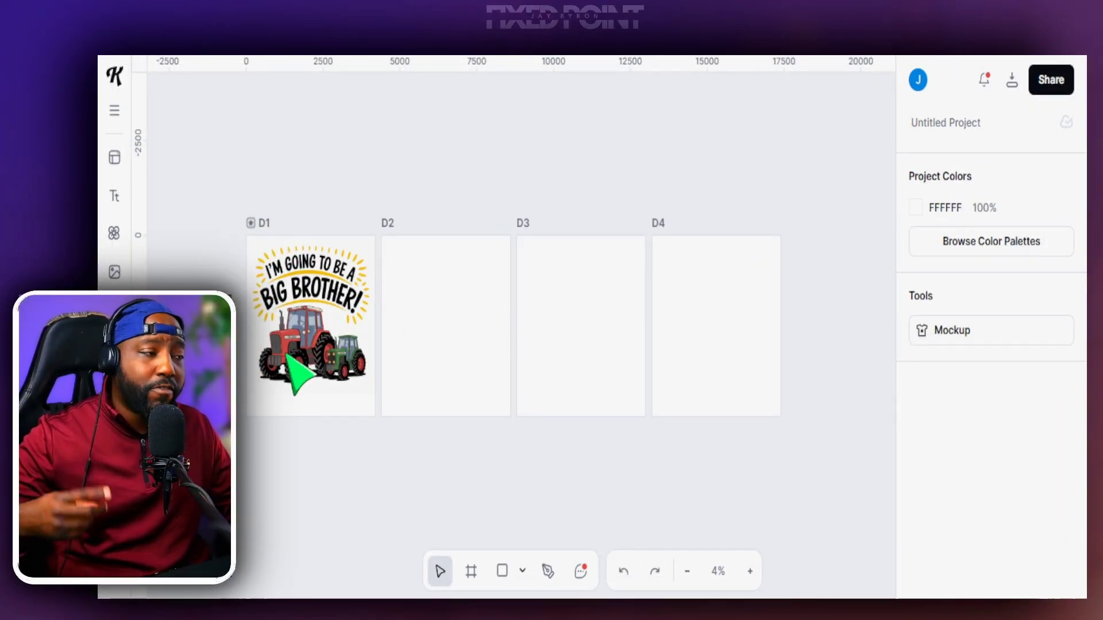
# Step: Generate another tractor design from the same prompt with the T-Shirt Graphic style, and close the image generator
pyautogui.click(114, 272)
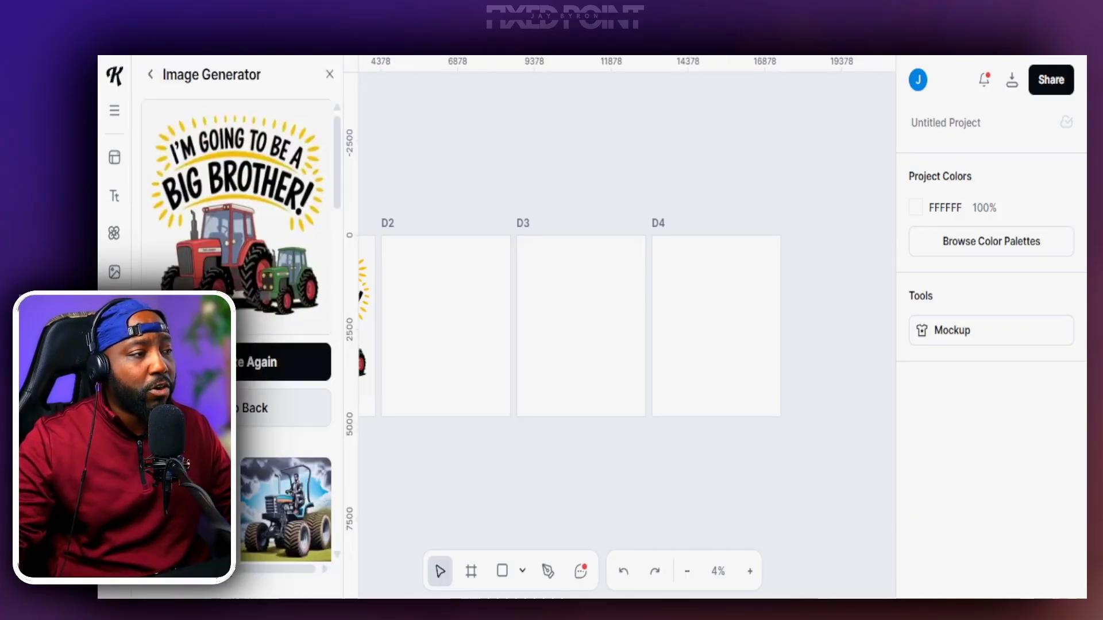
pyautogui.click(151, 75)
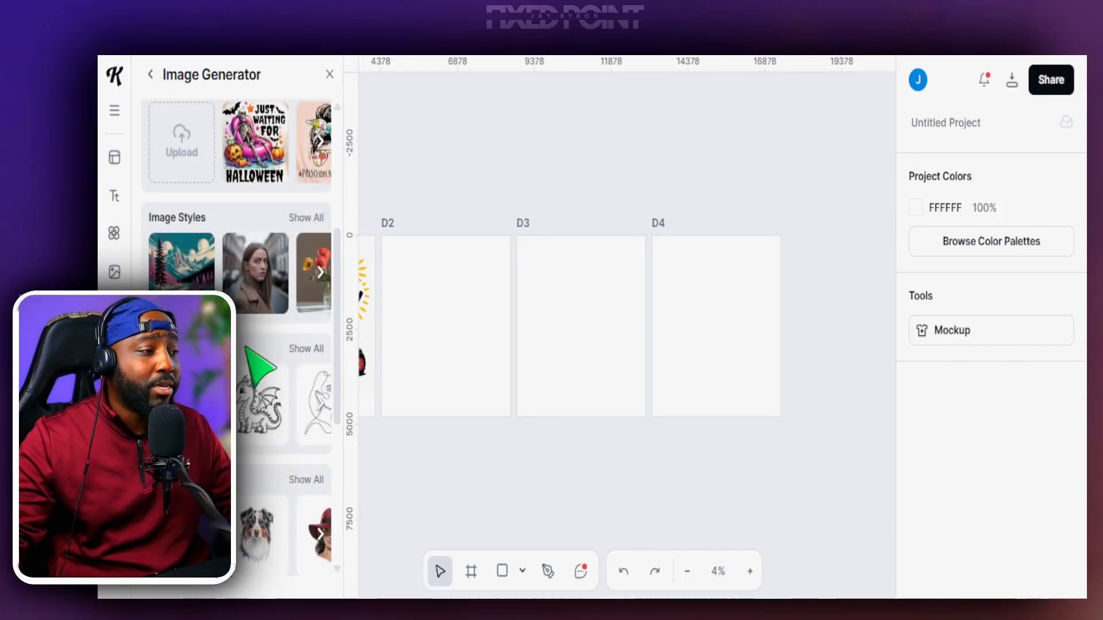
pyautogui.scroll(-5, 270, 500)
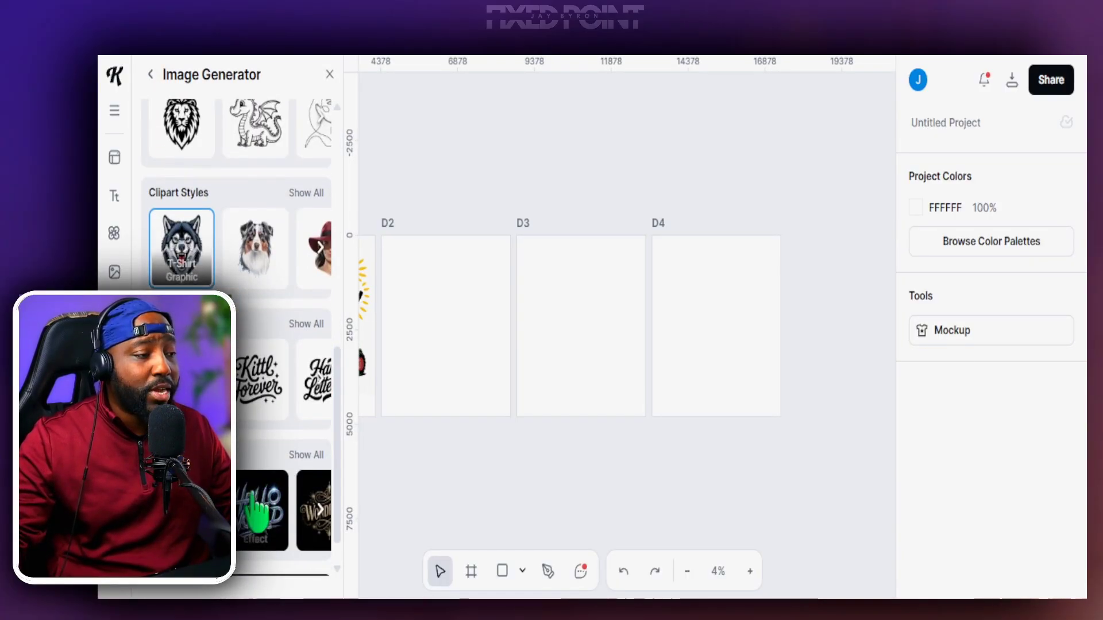
pyautogui.click(253, 559)
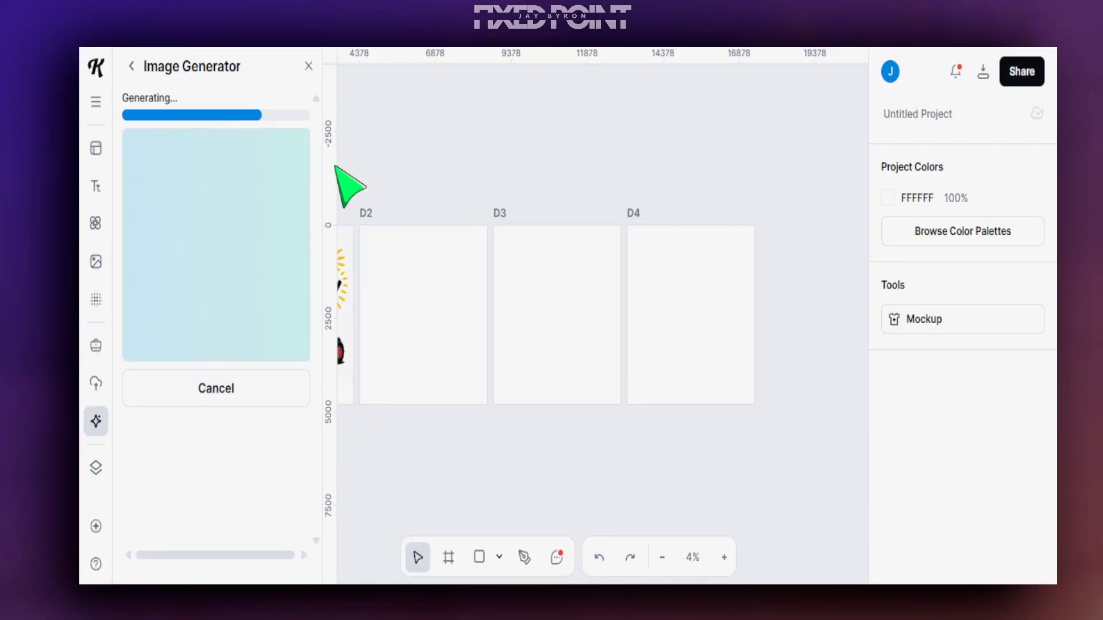
pyautogui.click(309, 66)
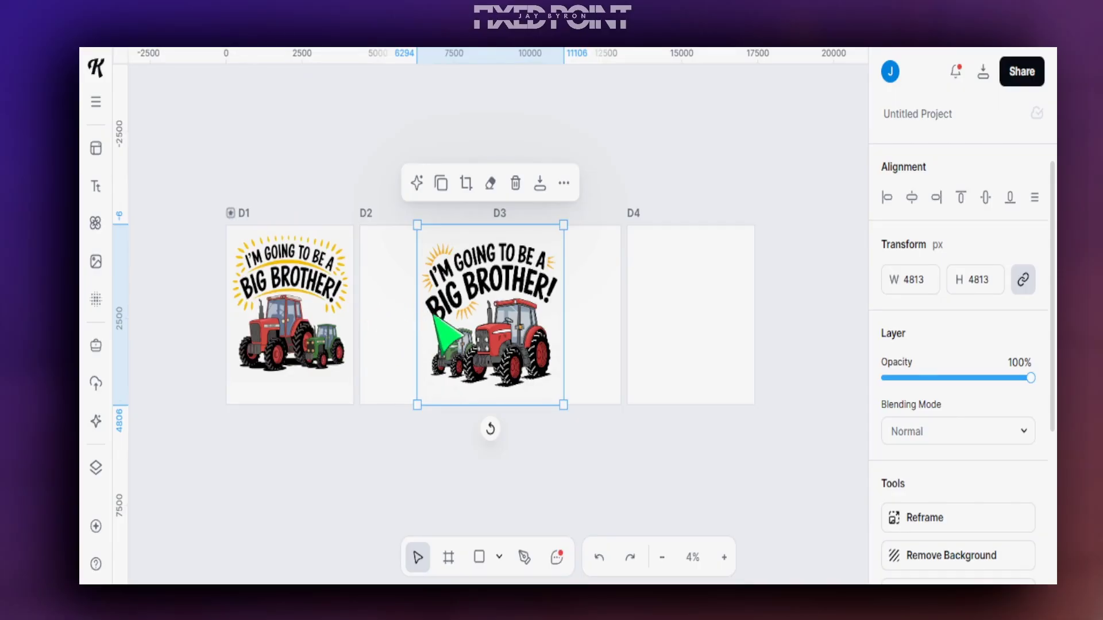
# Step: Place the newly generated tractor image on artboard D2 and scale it to the full artboard width of 4200 px
pyautogui.moveTo(425, 310); pyautogui.dragTo(408, 313)
pyautogui.moveTo(500, 412); pyautogui.dragTo(439, 345)
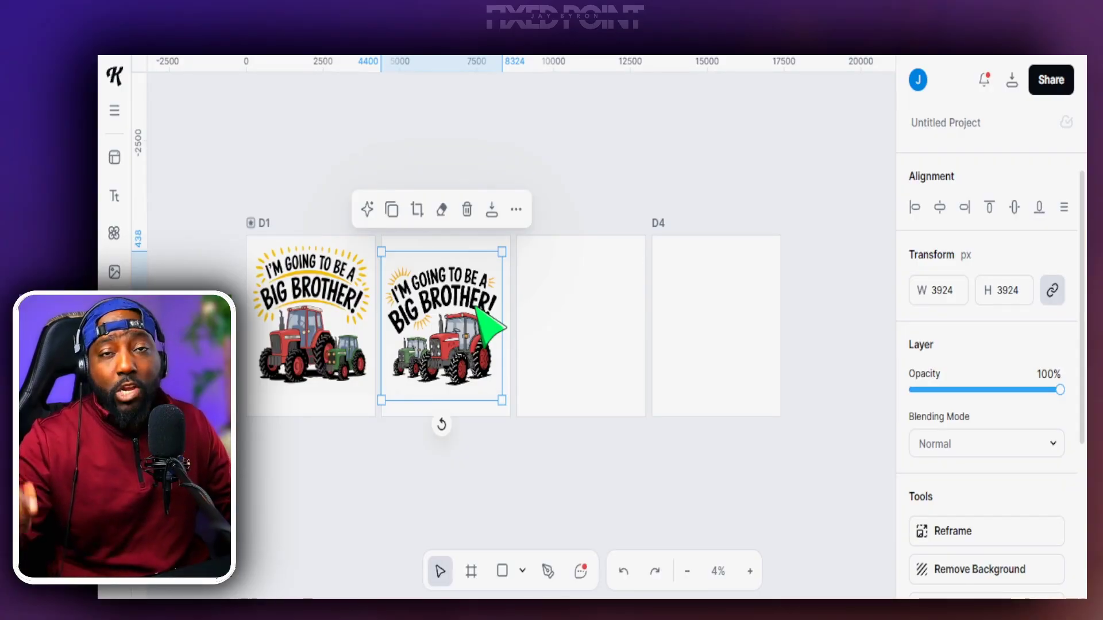
pyautogui.moveTo(502, 252); pyautogui.dragTo(507, 243)
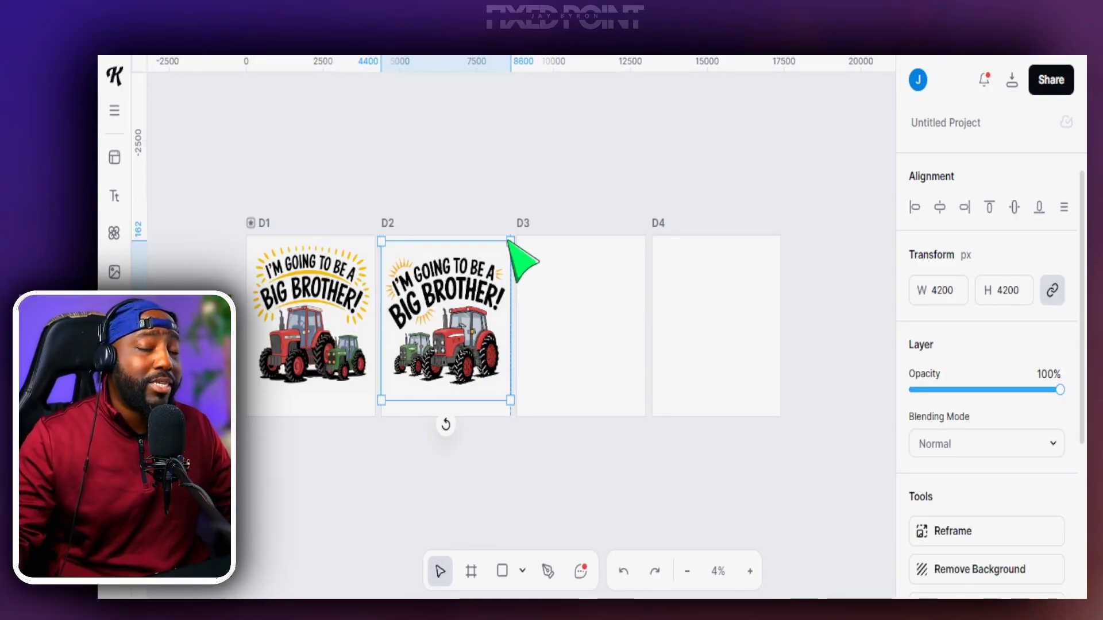
pyautogui.click(289, 312)
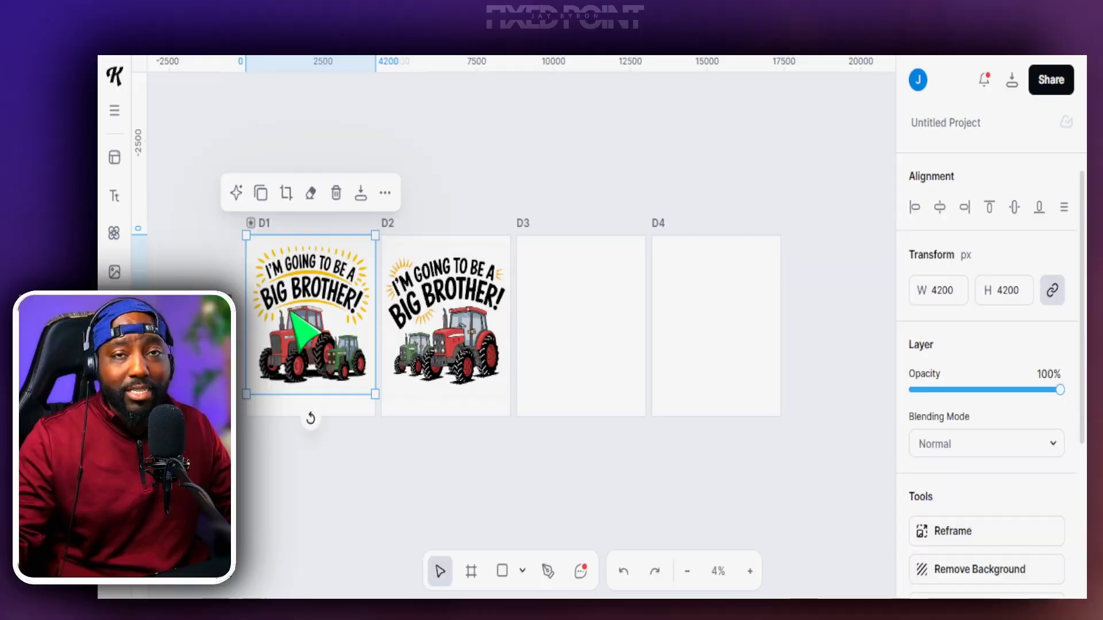
pyautogui.press('Escape')
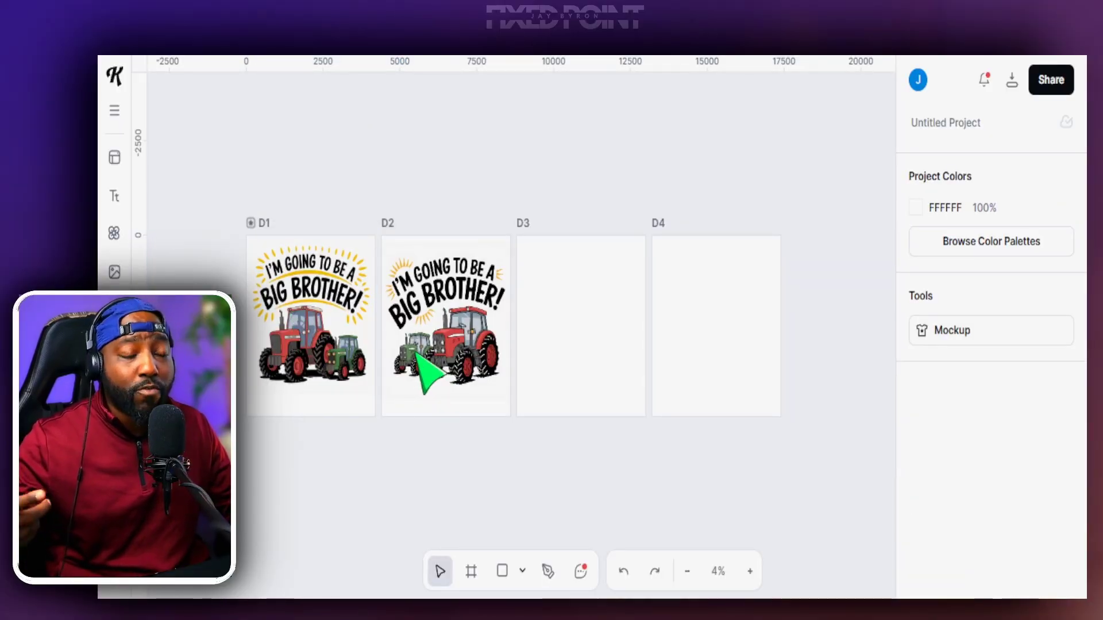
pyautogui.scroll(3, 418, 355)
pyautogui.scroll(-3, 418, 355)
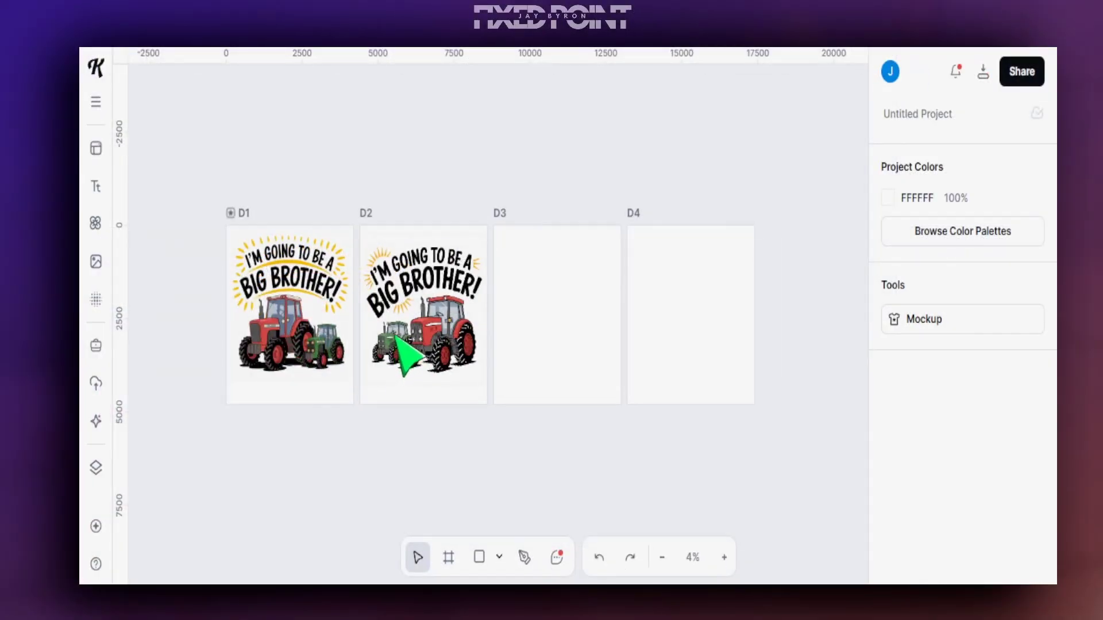
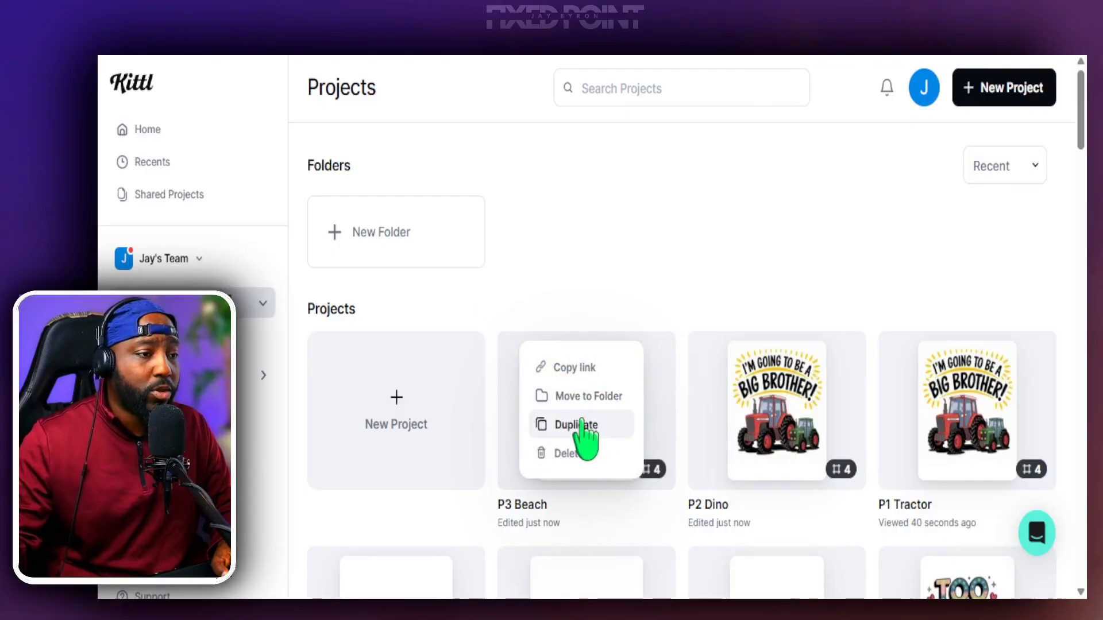
# Step: Duplicate the P3 Beach project and rename the copy P4 Dad
pyautogui.doubleClick(511, 505)
pyautogui.click(513, 505)
pyautogui.press('BackSpace')
pyautogui.write('4 Beach (Copy')
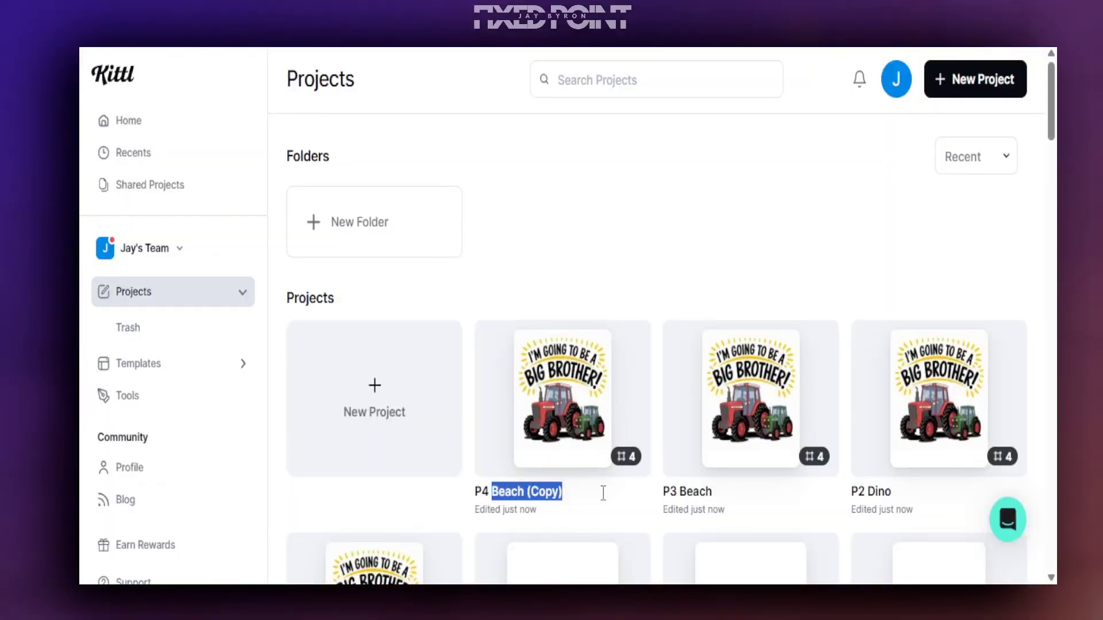
pyautogui.write('Dad')
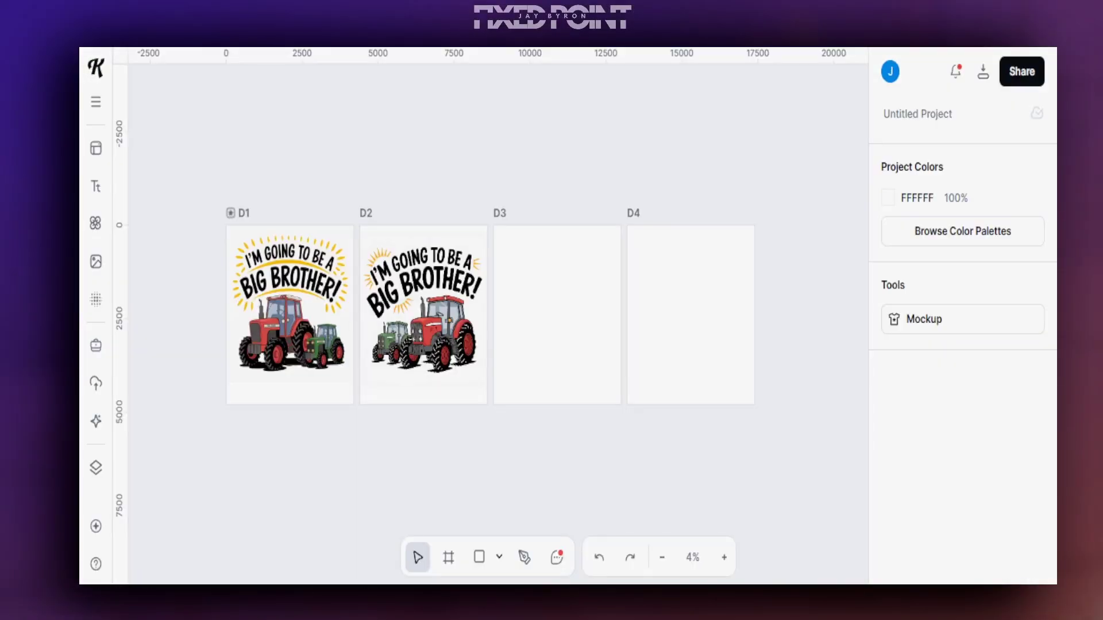
# Step: Rename the untitled project containing the two tractor designs P1 Tractor
pyautogui.click(917, 114)
pyautogui.write('P1 Tractor')
pyautogui.press('Return')
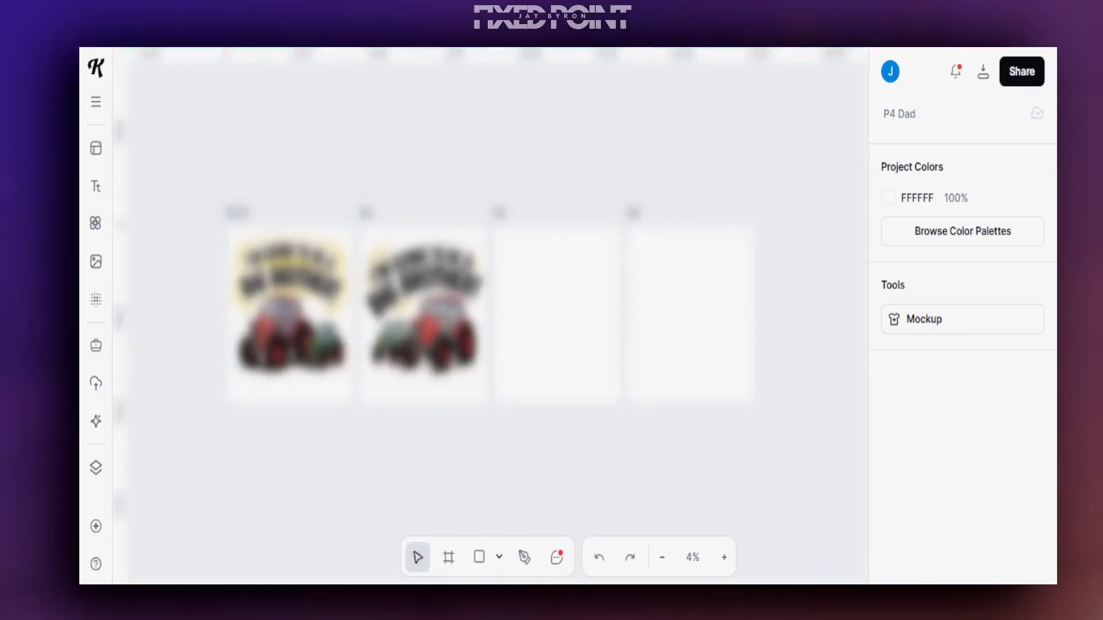
# Step: Delete the tractor images from artboards D1 and D2 in the P4 Dad project
pyautogui.click(454, 325)
pyautogui.press('Delete')
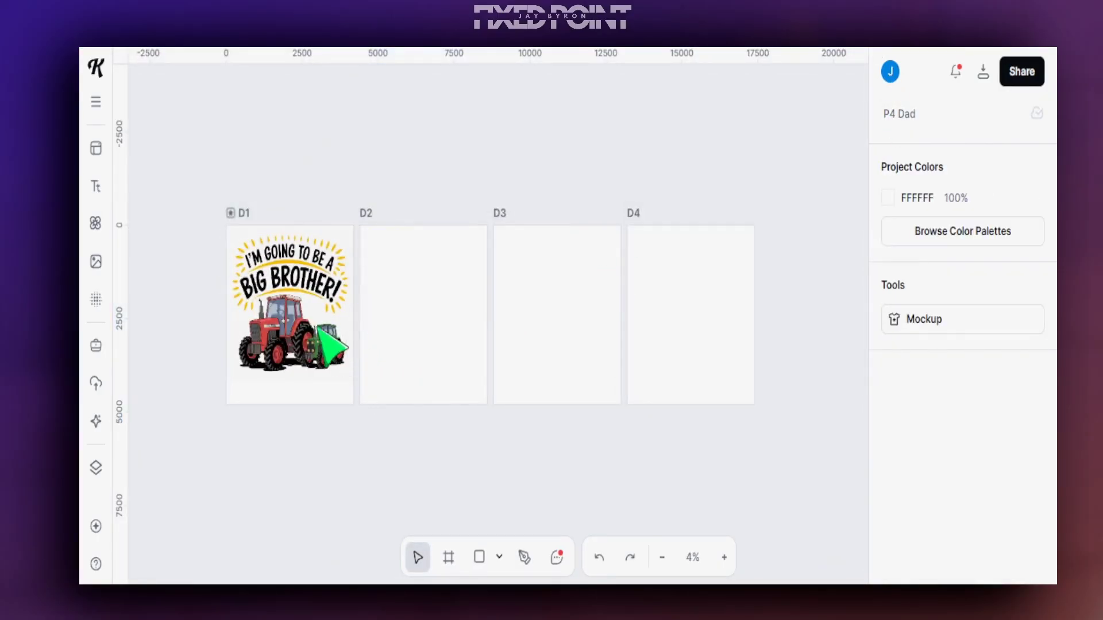
pyautogui.click(344, 349)
pyautogui.press('Delete')
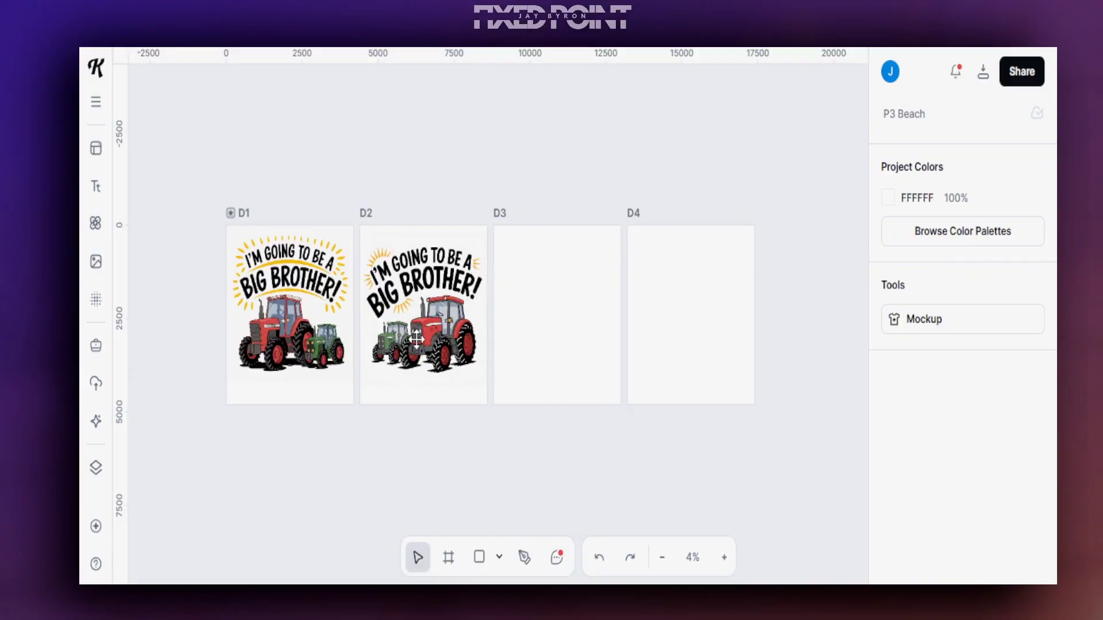
# Step: Switch to the P3 Beach project and delete the tractor images from artboards D1 and D2
pyautogui.click(417, 339)
pyautogui.press('Delete')
pyautogui.click(345, 349)
pyautogui.press('Delete')
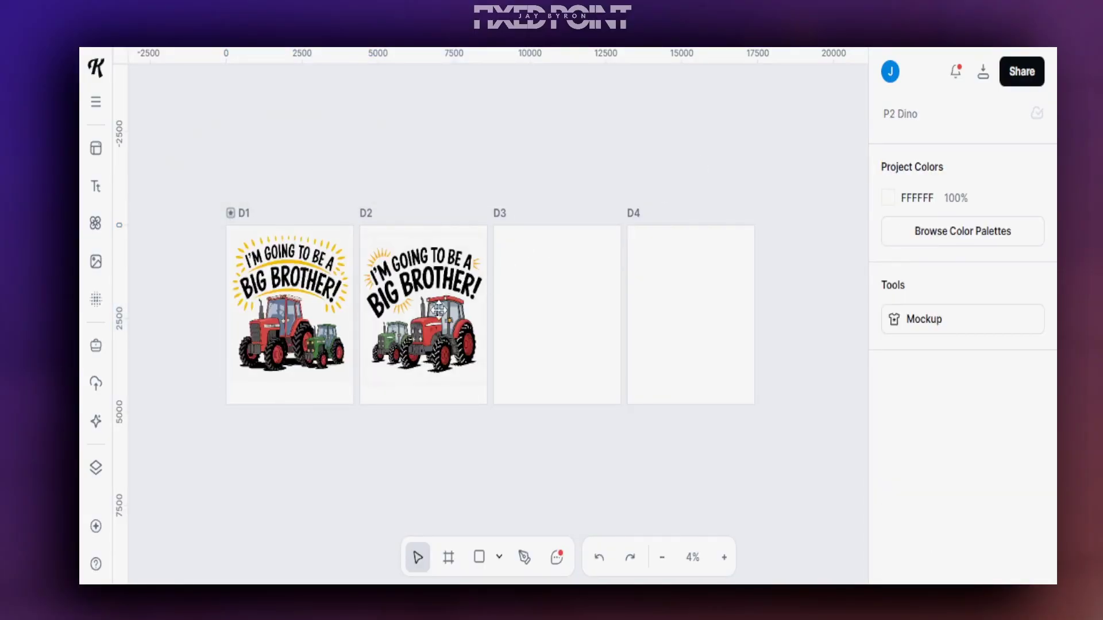
# Step: Switch to the P2 Dino project and delete the tractor images from artboards D1 and D2
pyautogui.click(432, 307)
pyautogui.press('Delete')
pyautogui.click(353, 319)
pyautogui.press('Delete')
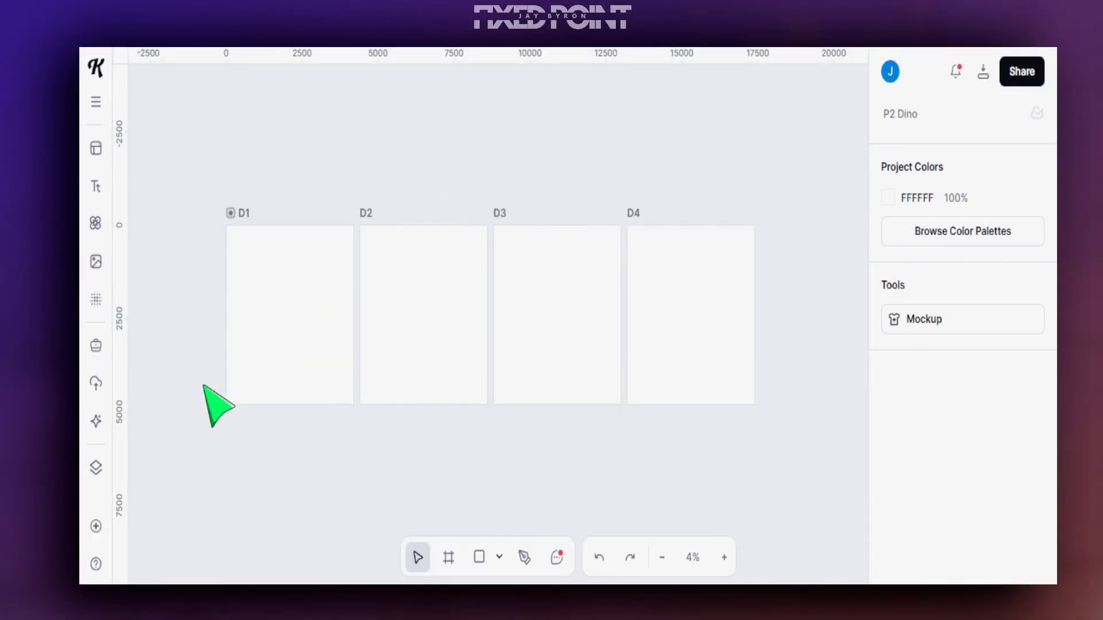
# Step: Set up the AI Image Generator in P2 Dino with the Ideogram model and a prompt for two cartoon dinosaurs reading "PROMOTED TO BIG BROTHER"
pyautogui.click(96, 423)
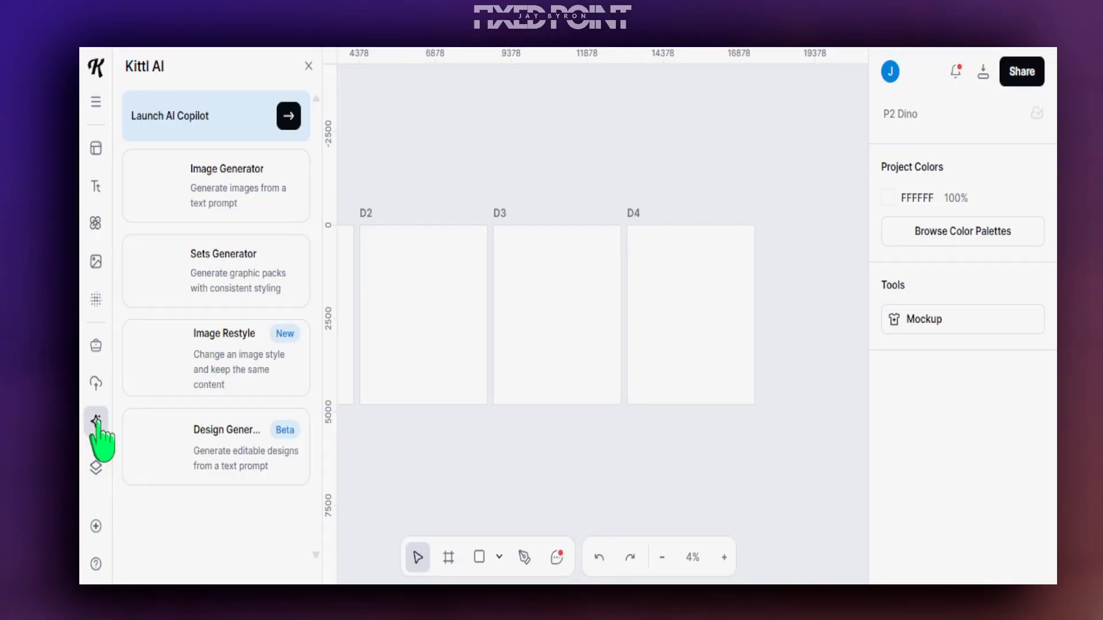
pyautogui.click(210, 208)
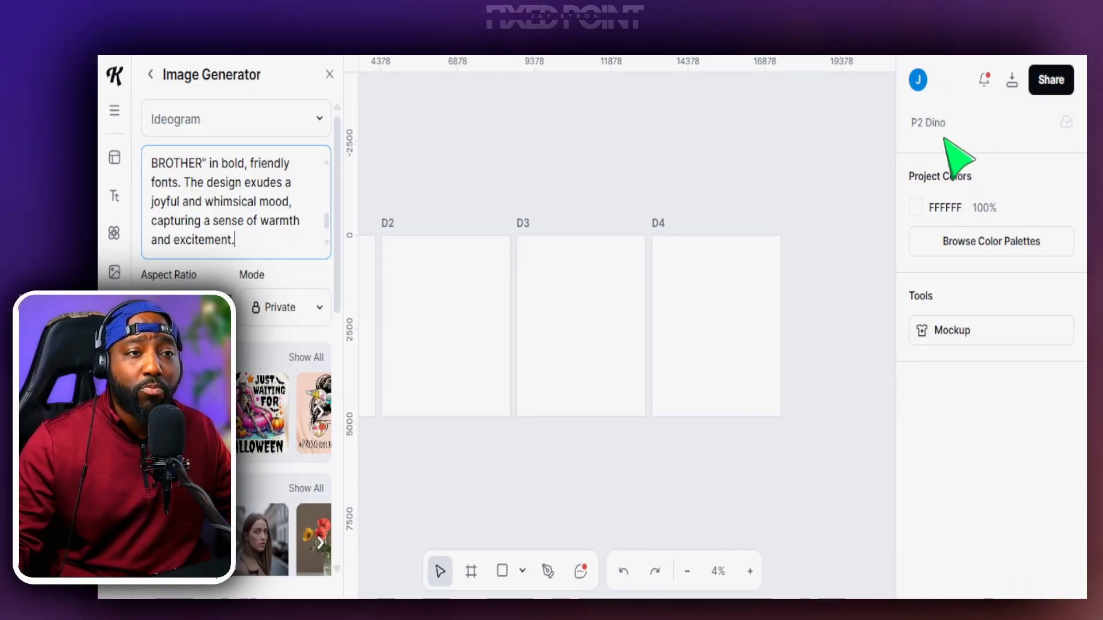
pyautogui.scroll(5, 181, 205)
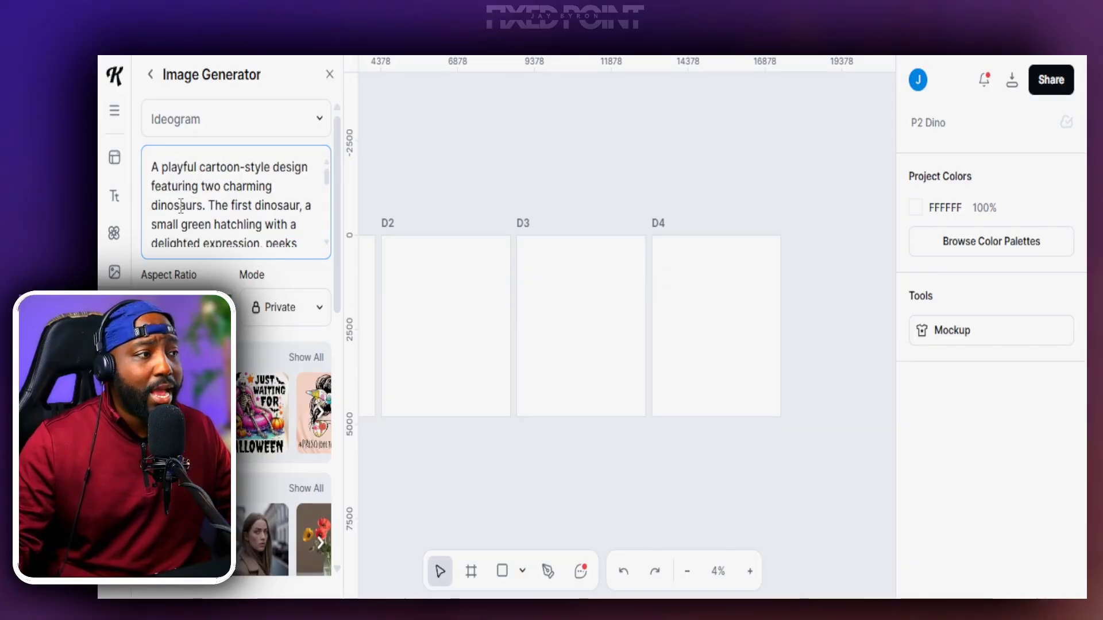
pyautogui.moveTo(185, 205); pyautogui.dragTo(217, 247)
pyautogui.click(217, 222)
pyautogui.scroll(3, 217, 211)
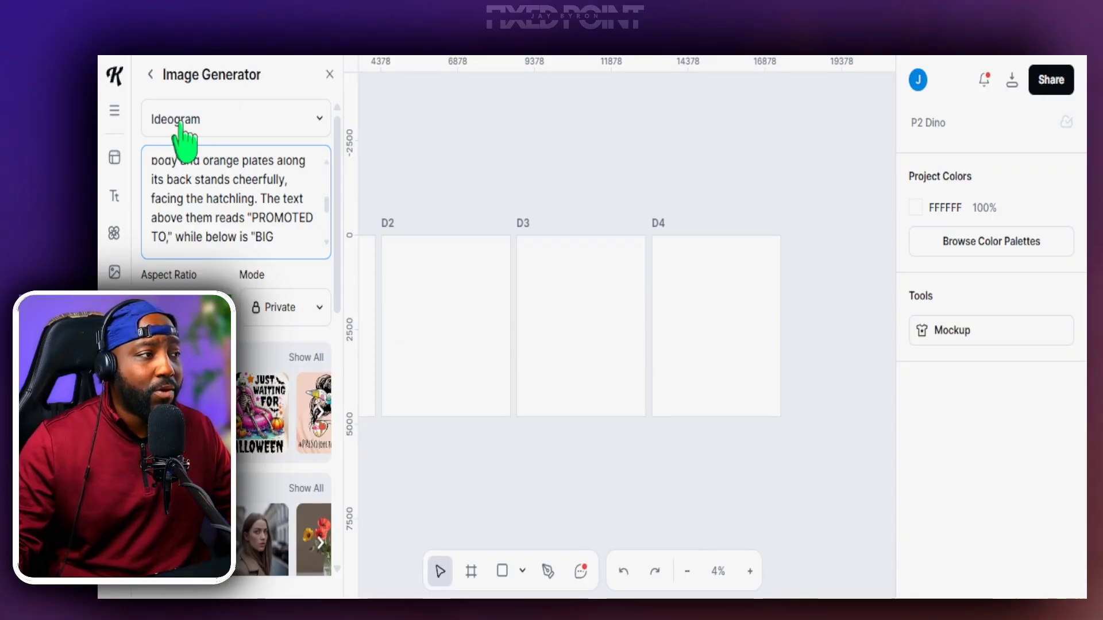
pyautogui.click(205, 133)
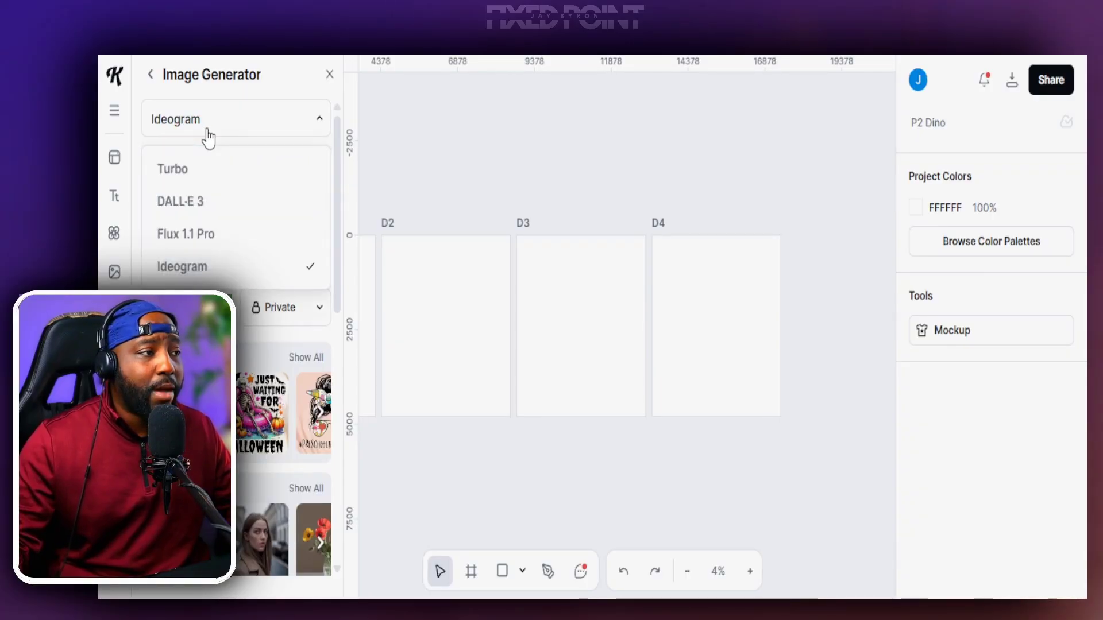
pyautogui.click(282, 155)
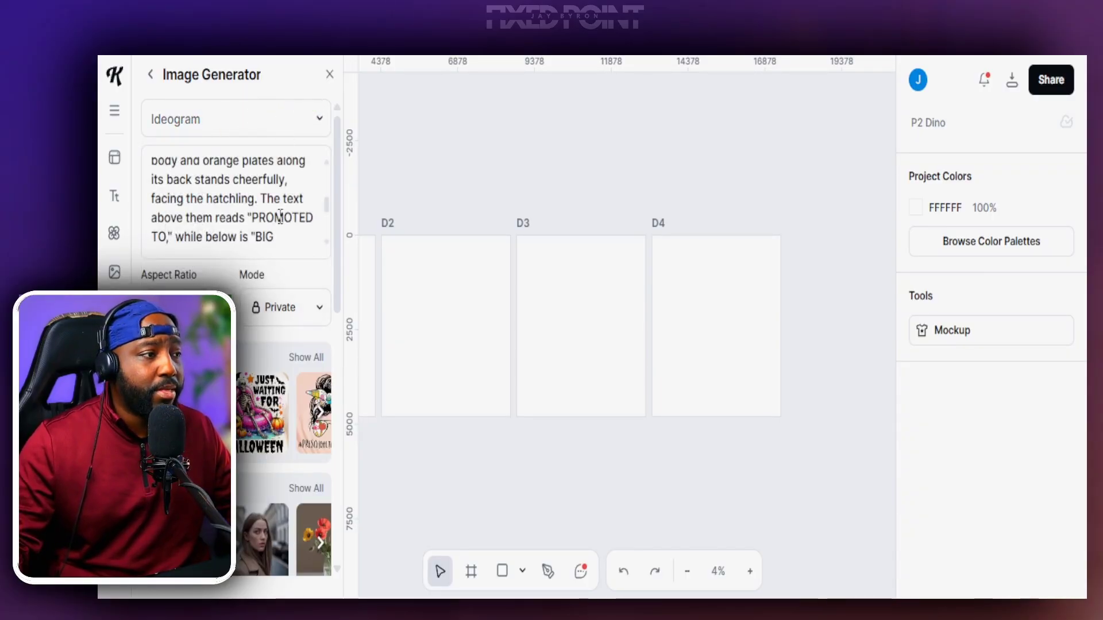
pyautogui.scroll(-15, 281, 259)
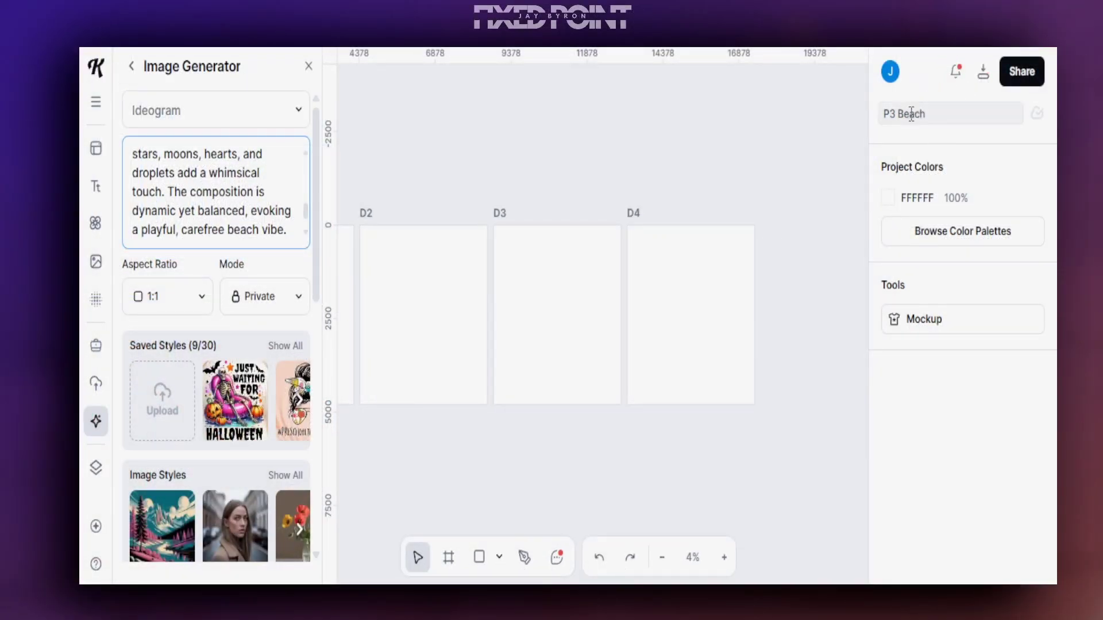
# Step: Review the image generator prompts in the P3 Beach and P4 Dad projects
pyautogui.scroll(3, 171, 218)
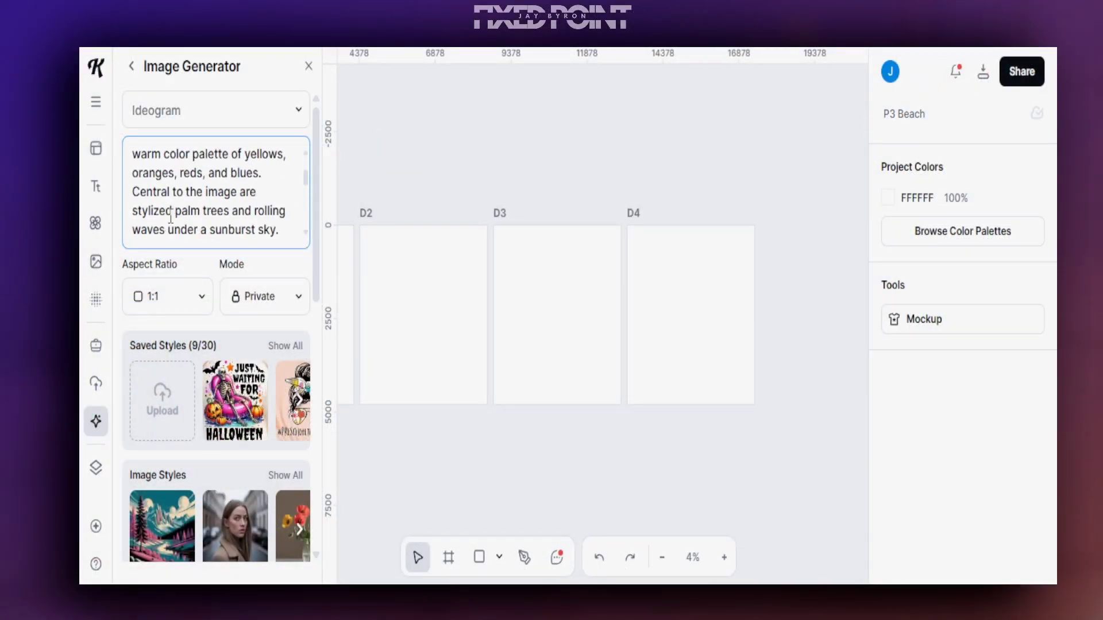
pyautogui.scroll(-3, 173, 210)
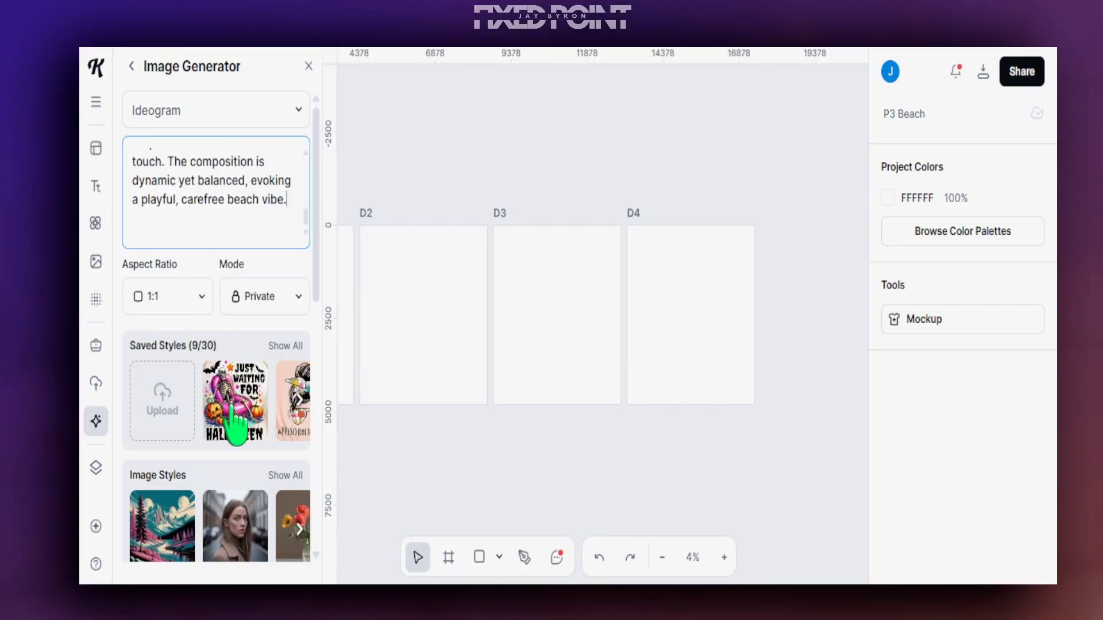
pyautogui.scroll(-7, 236, 428)
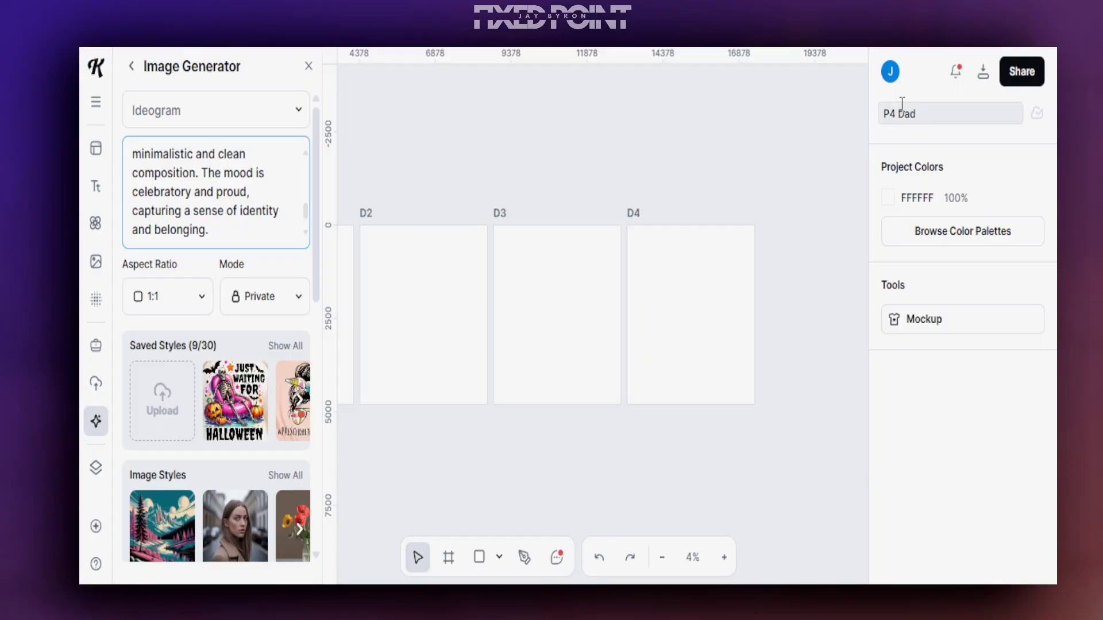
pyautogui.scroll(5, 182, 190)
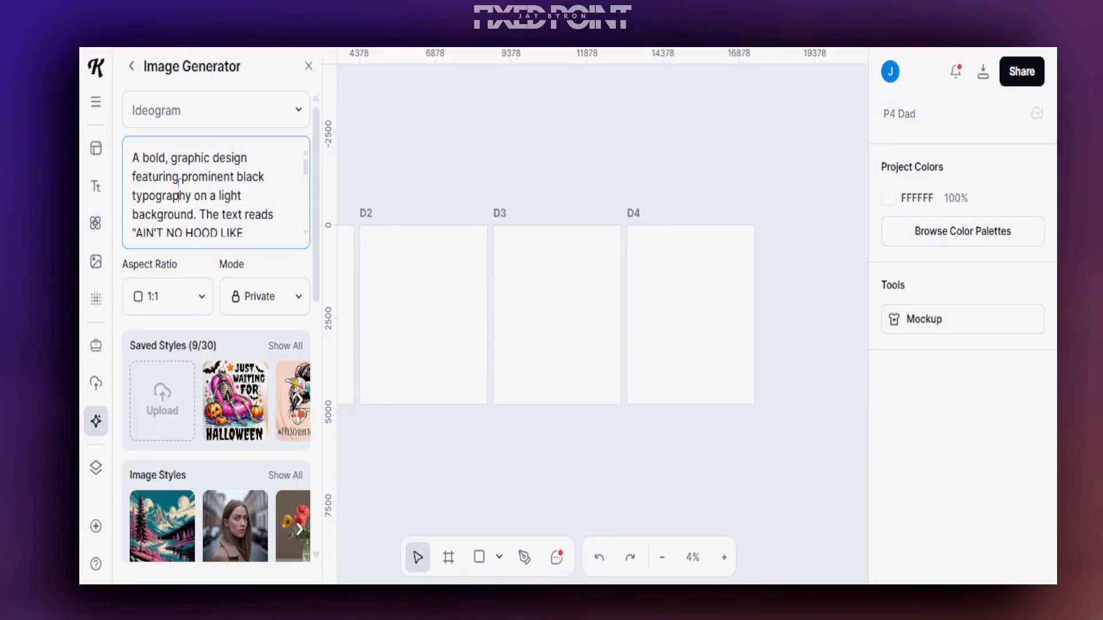
pyautogui.scroll(-4, 175, 189)
pyautogui.scroll(-7, 207, 374)
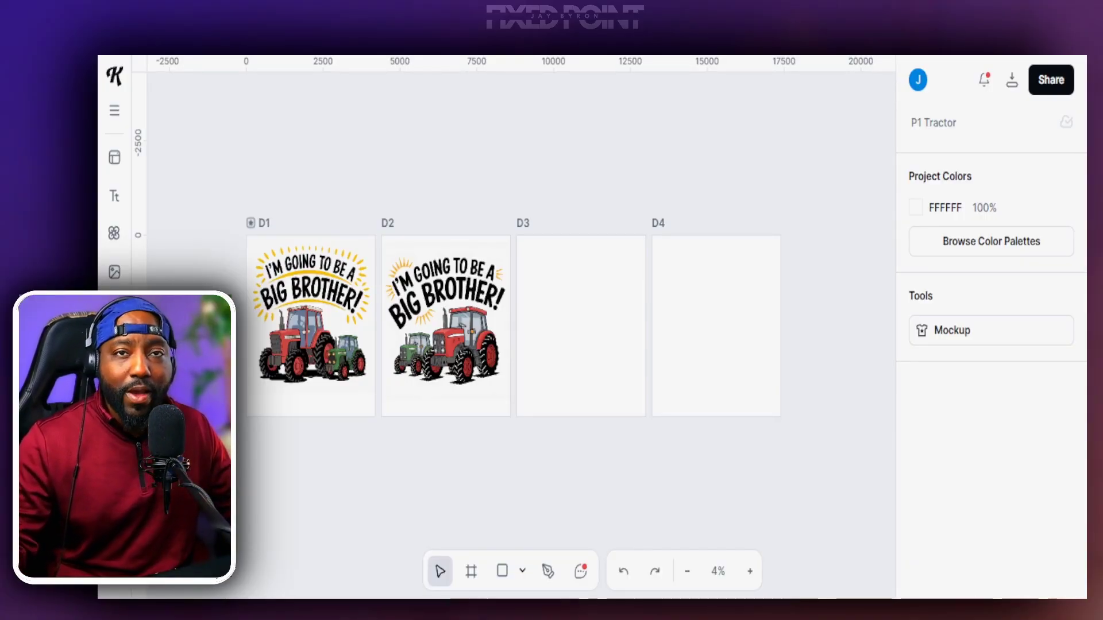
# Step: Switch to the P1 Tractor project and generate another tractor design with Ideogram and the existing prompt
pyautogui.click(114, 272)
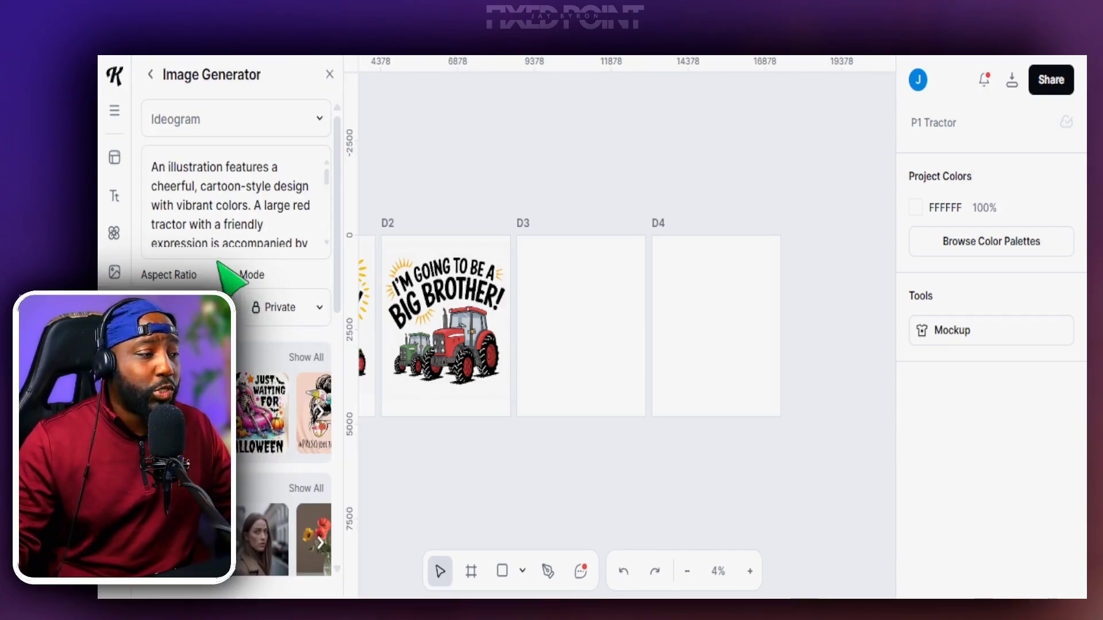
pyautogui.scroll(-10, 230, 345)
pyautogui.click(255, 558)
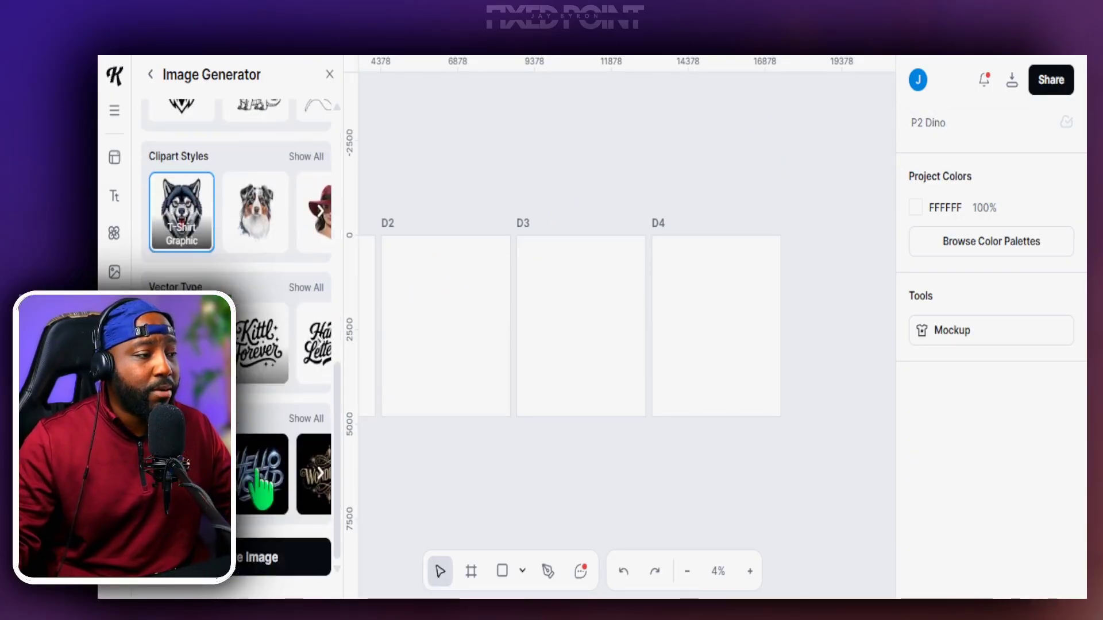
# Step: Generate the dinosaur design in P2 Dino and the beach design in P3 Beach, both with the T-Shirt Graphic style
pyautogui.click(263, 561)
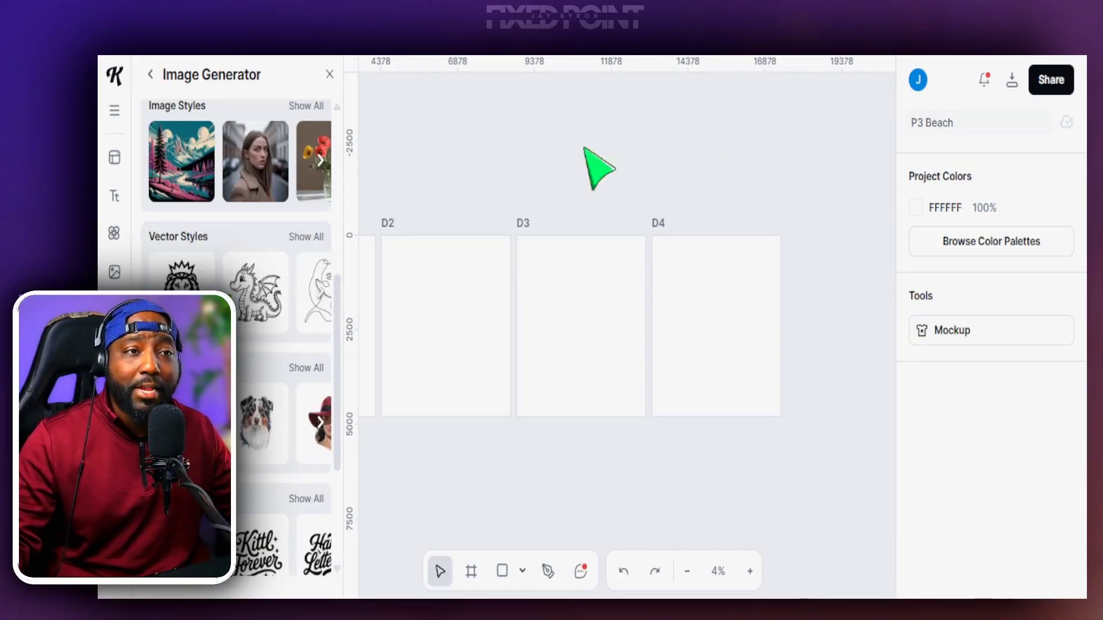
pyautogui.scroll(5, 247, 368)
pyautogui.scroll(-10, 247, 368)
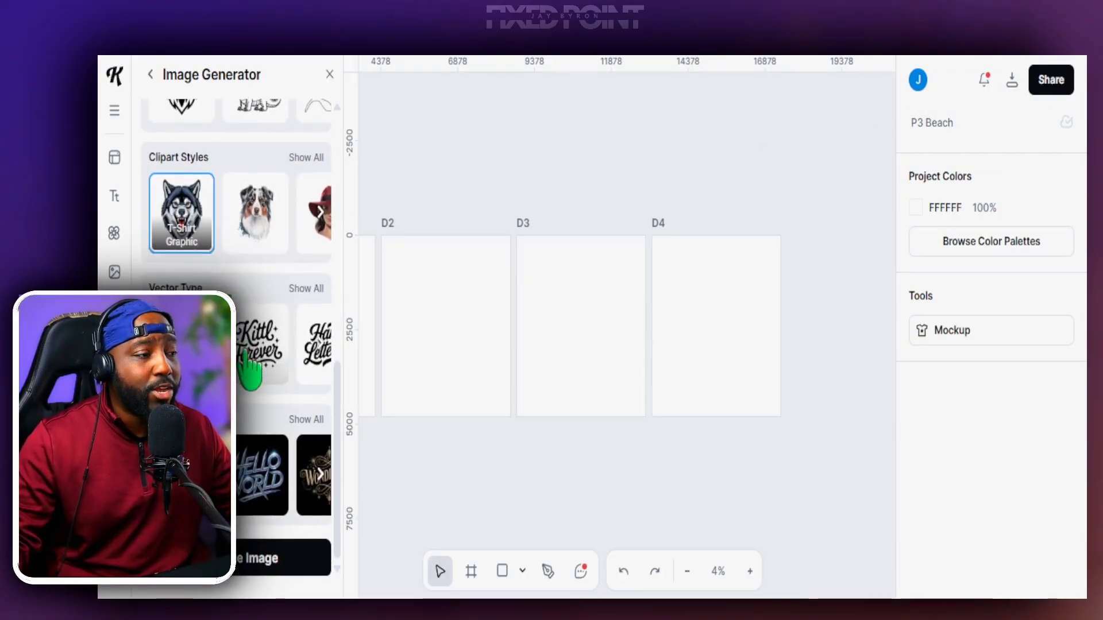
pyautogui.click(253, 560)
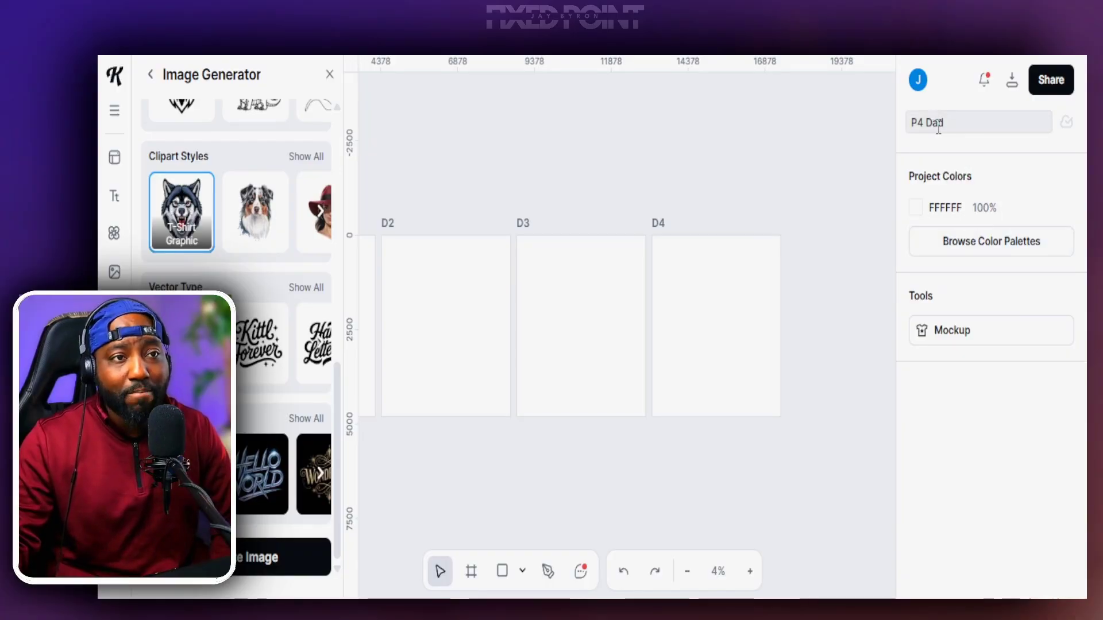
# Step: Generate the fatherhood design in P4 Dad with Ideogram, the existing prompt and the T-Shirt Graphic style
pyautogui.scroll(10, 259, 281)
pyautogui.scroll(-5, 228, 189)
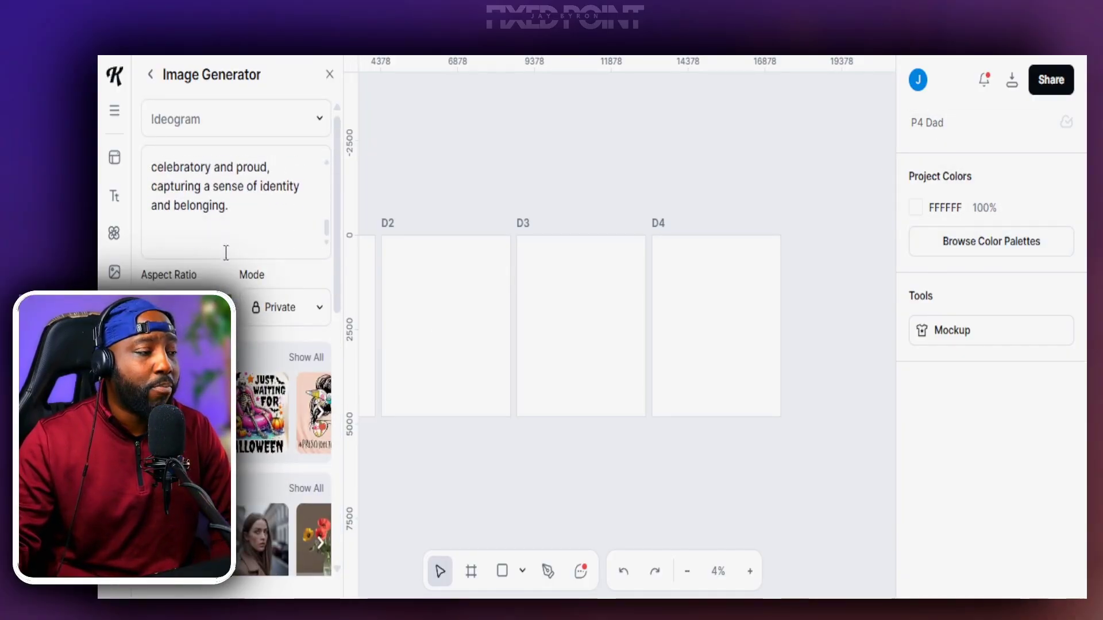
pyautogui.scroll(-10, 224, 251)
pyautogui.click(278, 568)
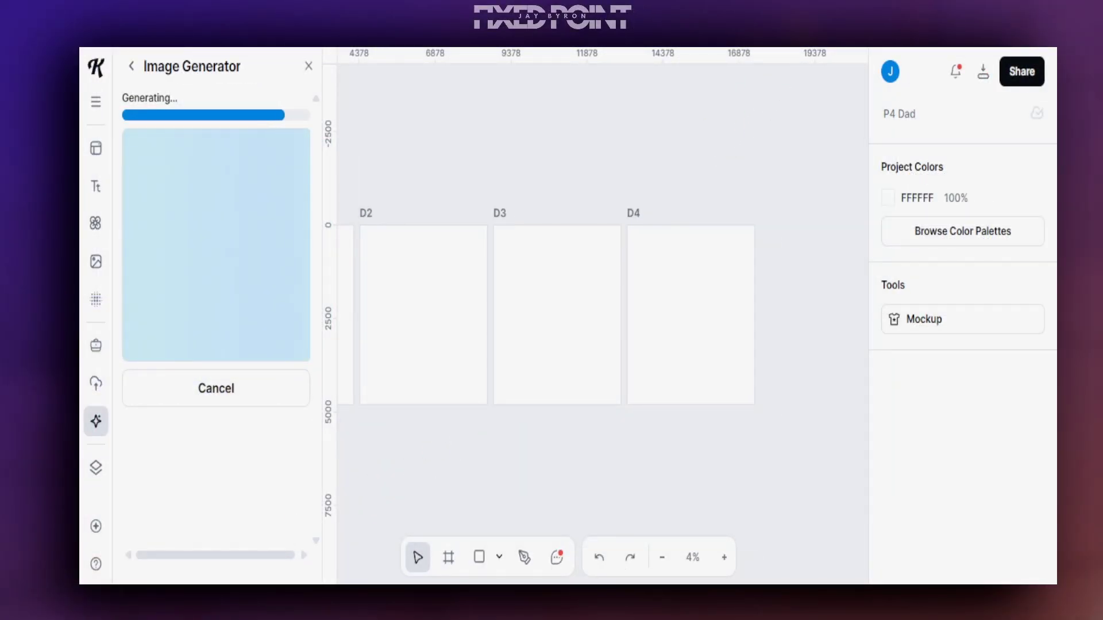
# Step: Move each project's new design onto an artboard: tractor on D3, dinosaur on D4, beach on D3 and fatherhood on D1
pyautogui.moveTo(493, 358); pyautogui.dragTo(556, 354)
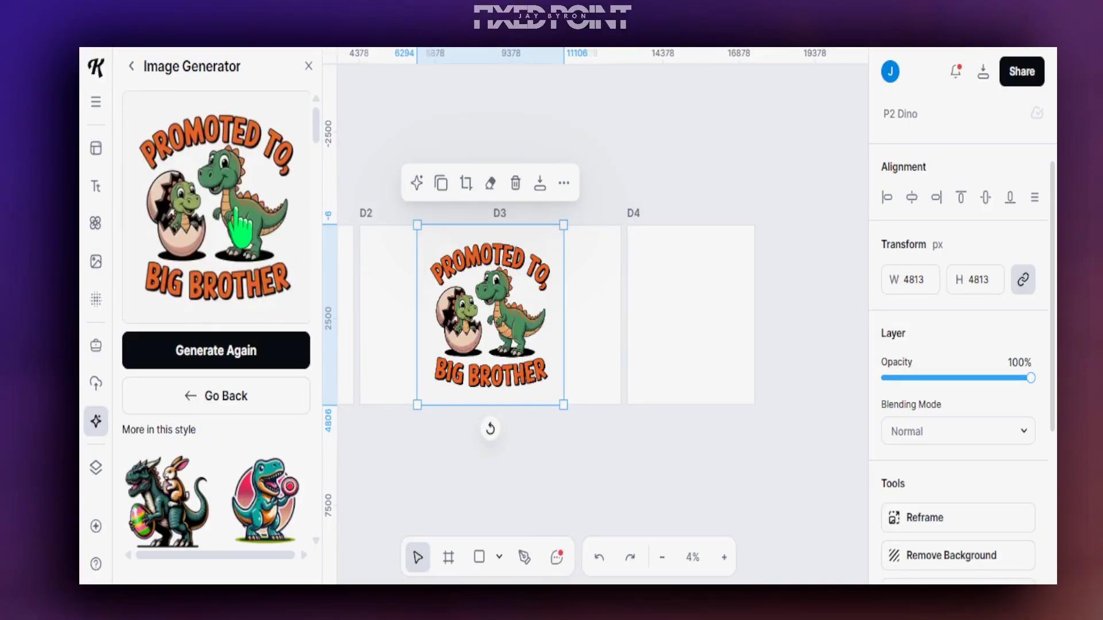
pyautogui.moveTo(510, 342); pyautogui.dragTo(696, 325)
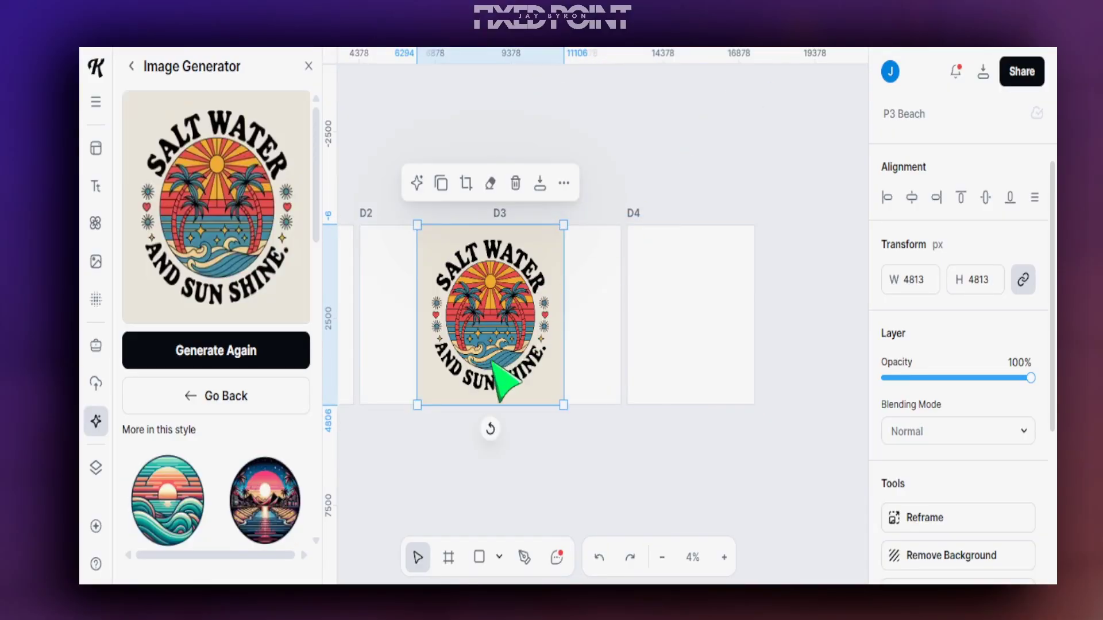
pyautogui.moveTo(478, 347); pyautogui.dragTo(547, 347)
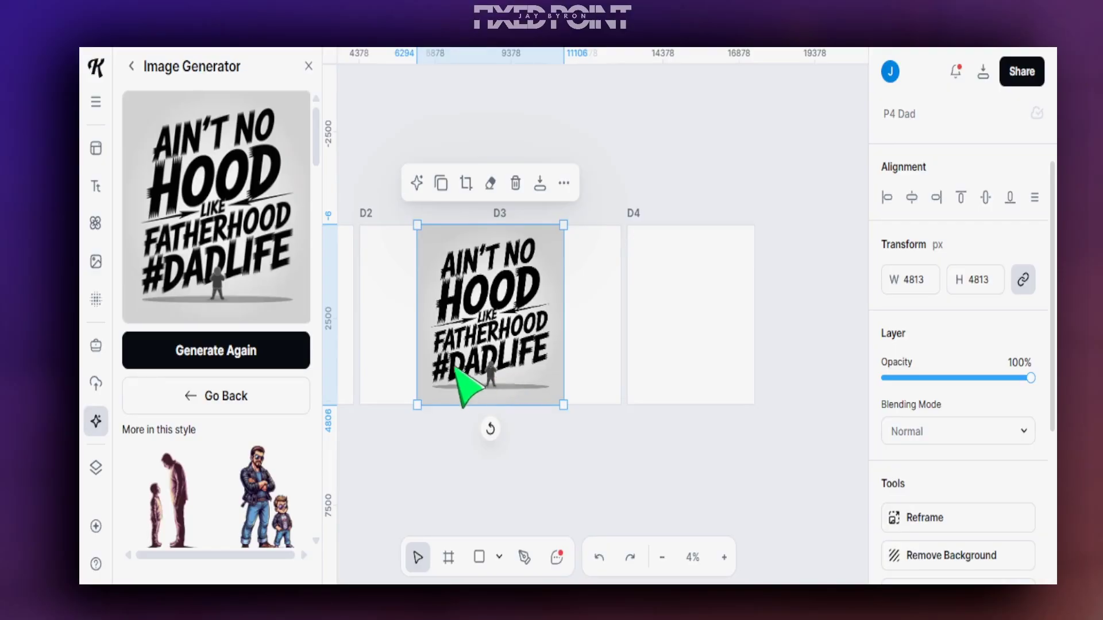
pyautogui.click(309, 68)
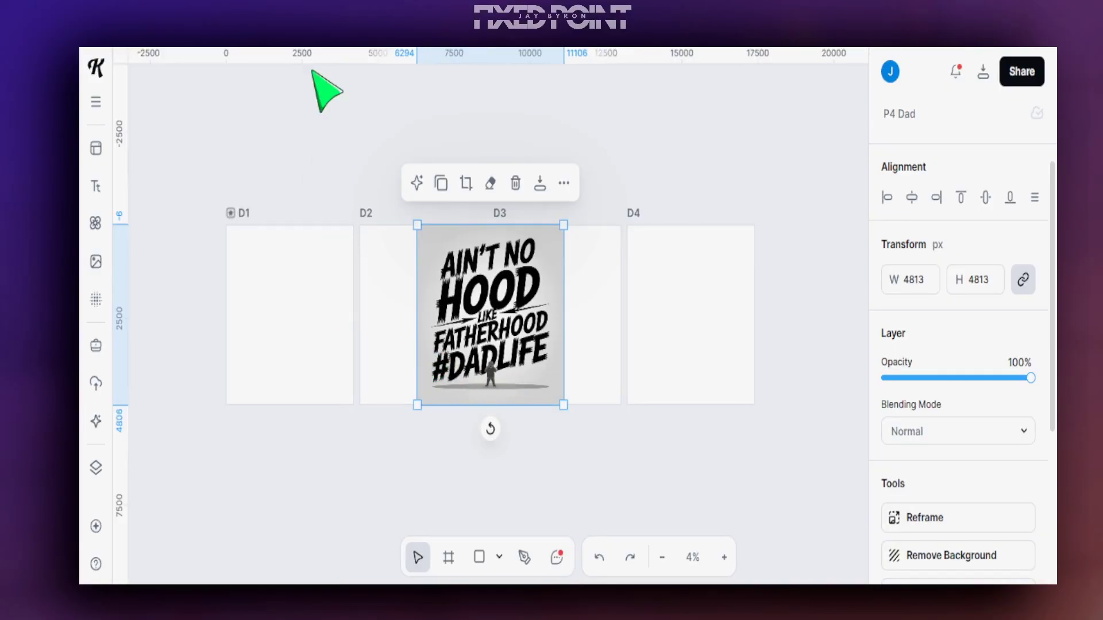
pyautogui.moveTo(492, 320); pyautogui.dragTo(311, 344)
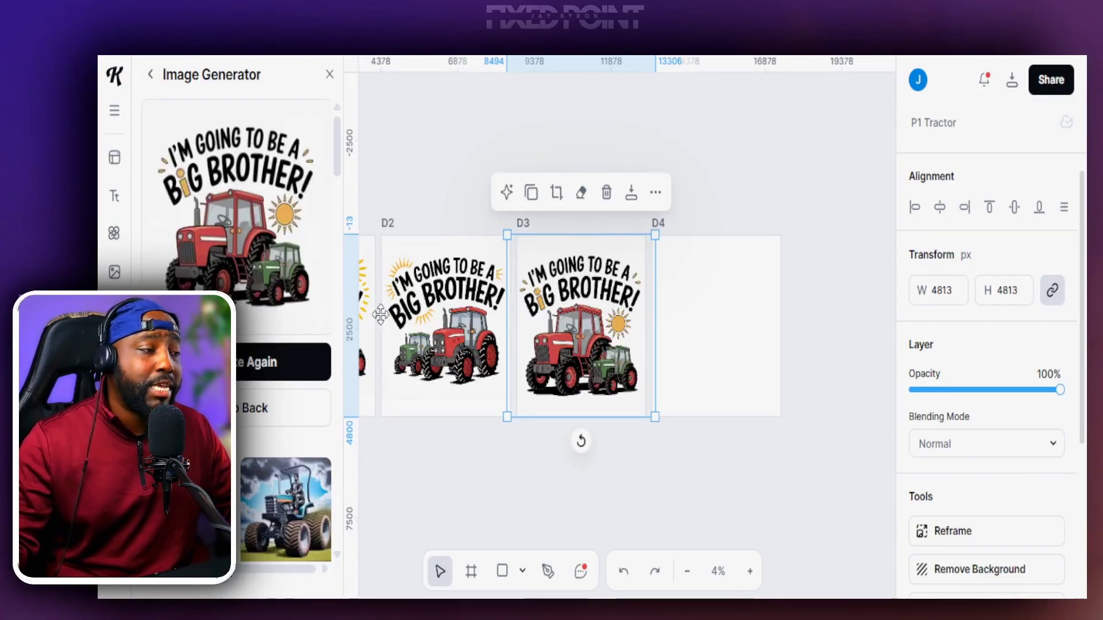
# Step: Generate another design in each project and place it: tractor on D4, dinosaur on D3, beach on D4 and fatherhood on D2
pyautogui.click(269, 369)
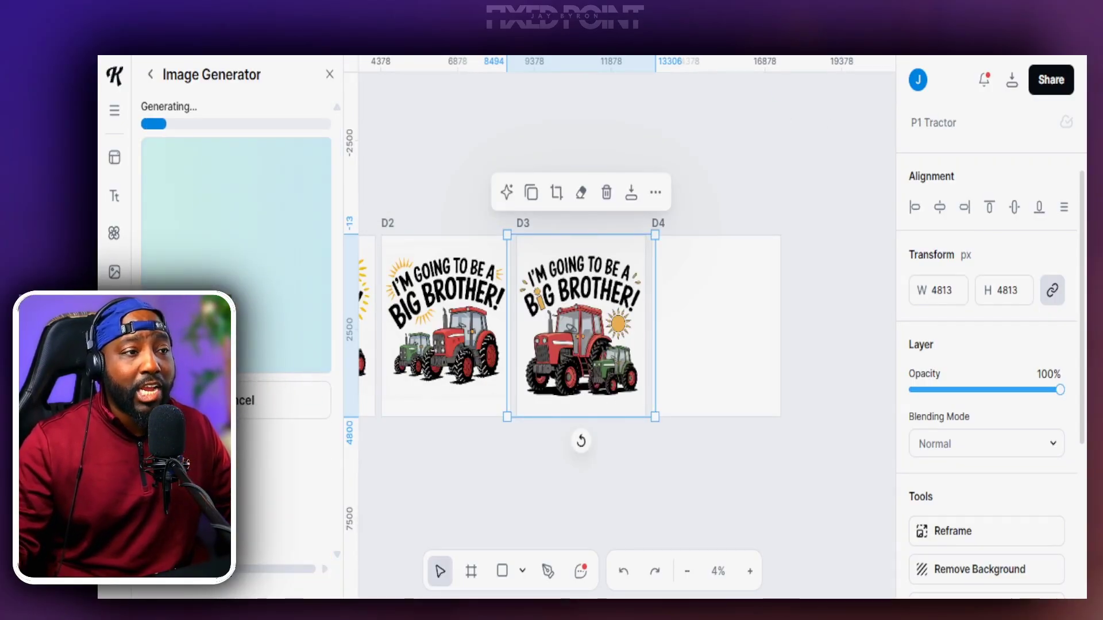
pyautogui.click(259, 359)
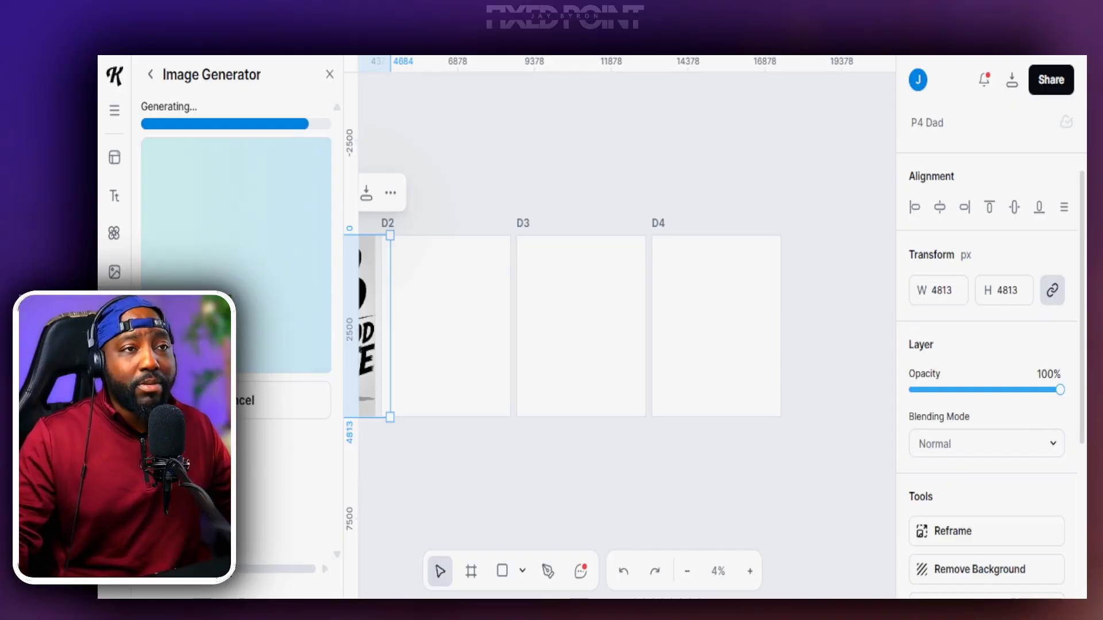
pyautogui.moveTo(514, 344); pyautogui.dragTo(664, 360)
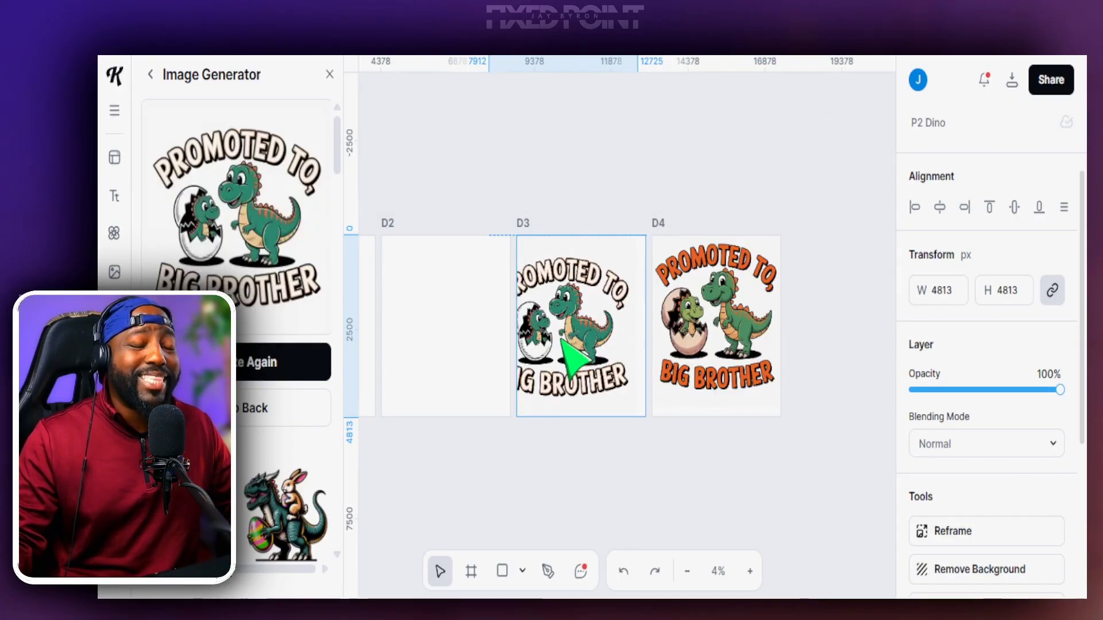
pyautogui.moveTo(562, 341); pyautogui.dragTo(582, 338)
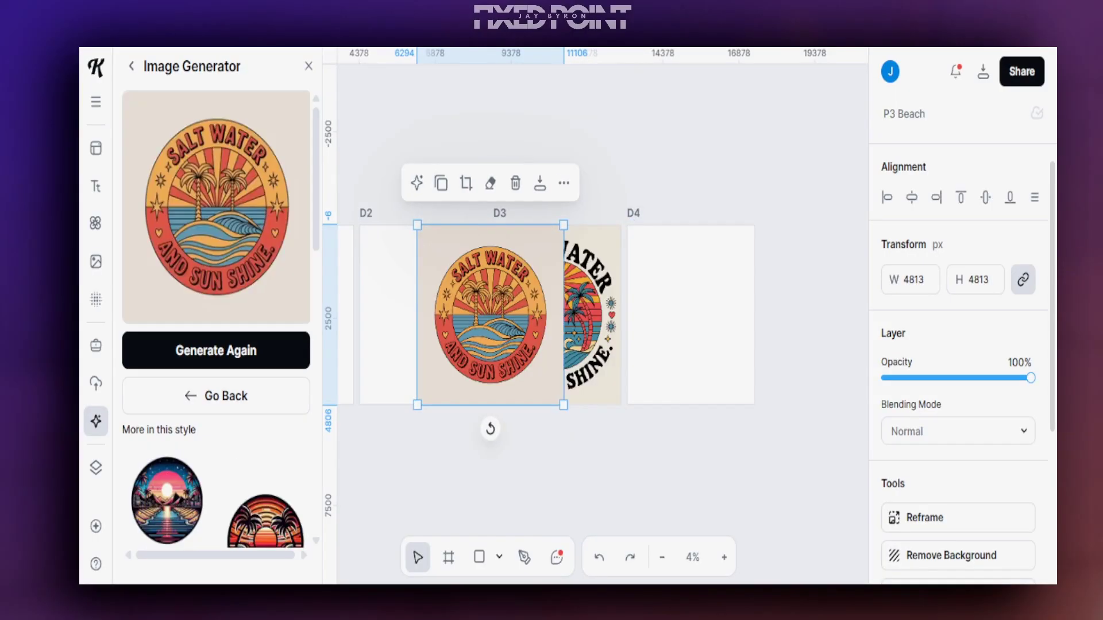
pyautogui.moveTo(523, 341); pyautogui.dragTo(733, 320)
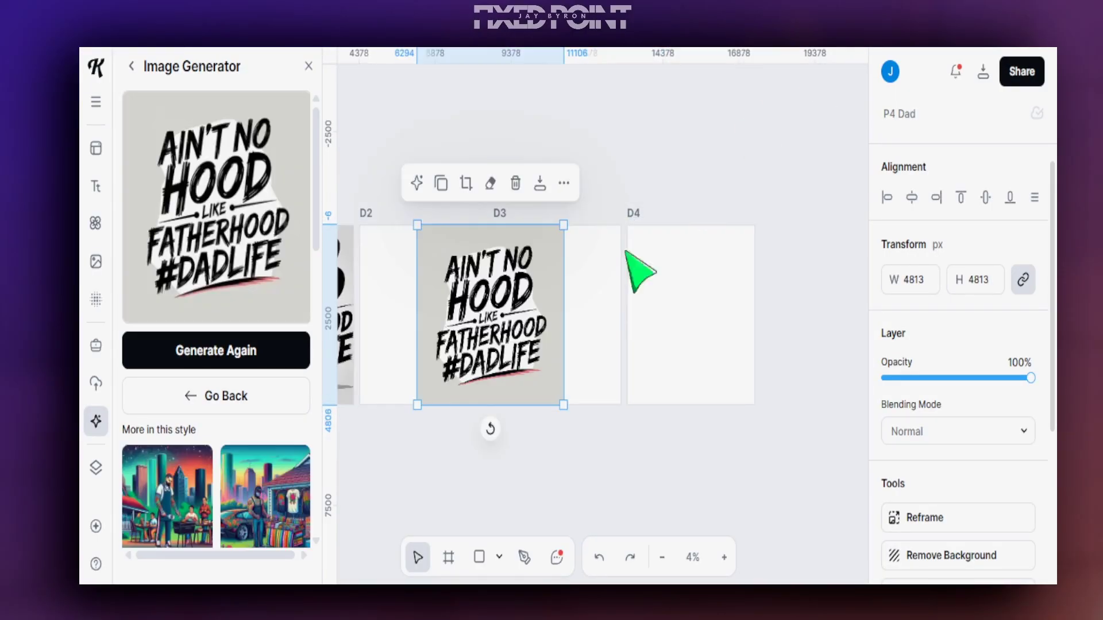
pyautogui.moveTo(462, 389); pyautogui.dragTo(422, 362)
pyautogui.click(309, 66)
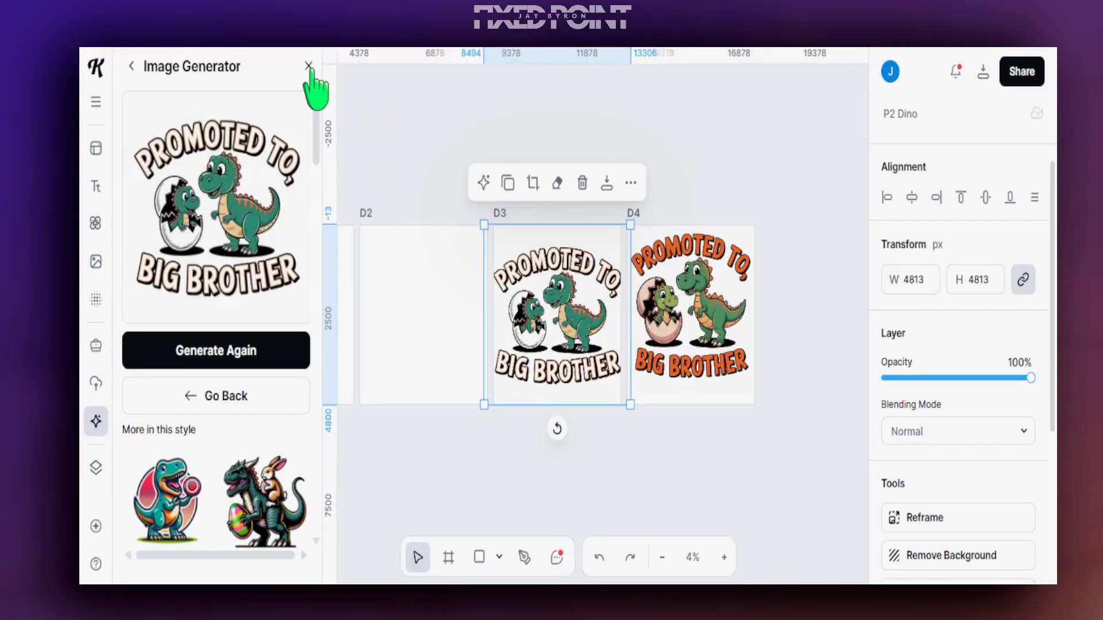
# Step: Rearrange the P2 Dino designs, with the orange-lettered version on D1 and the white-lettered version on D2
pyautogui.click(308, 66)
pyautogui.moveTo(505, 308); pyautogui.dragTo(246, 312)
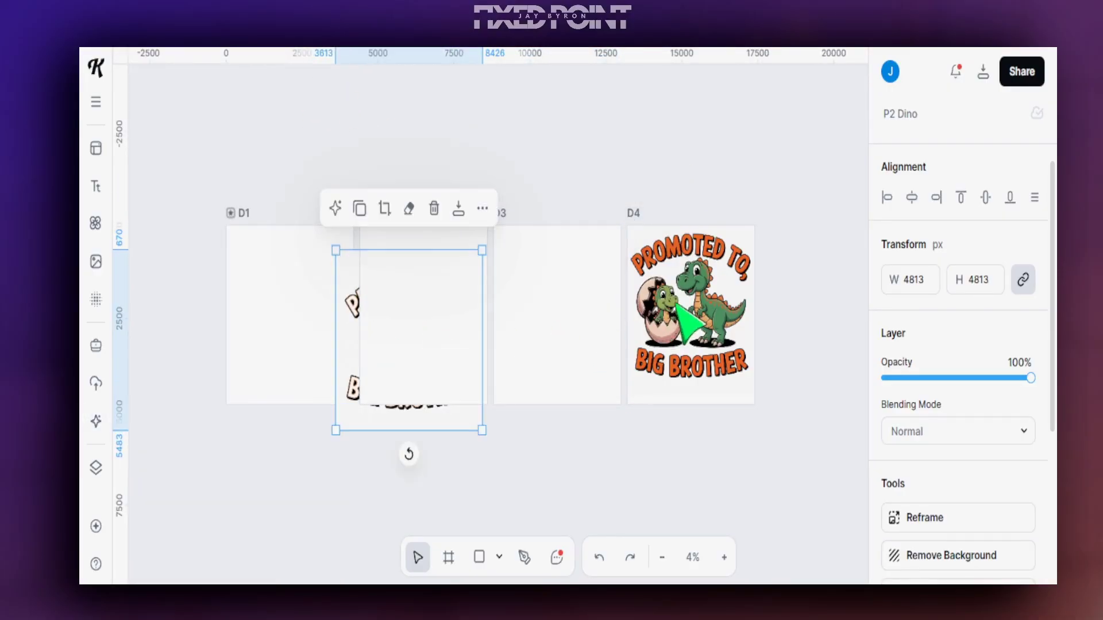
pyautogui.moveTo(676, 304); pyautogui.dragTo(282, 313)
pyautogui.doubleClick(384, 348)
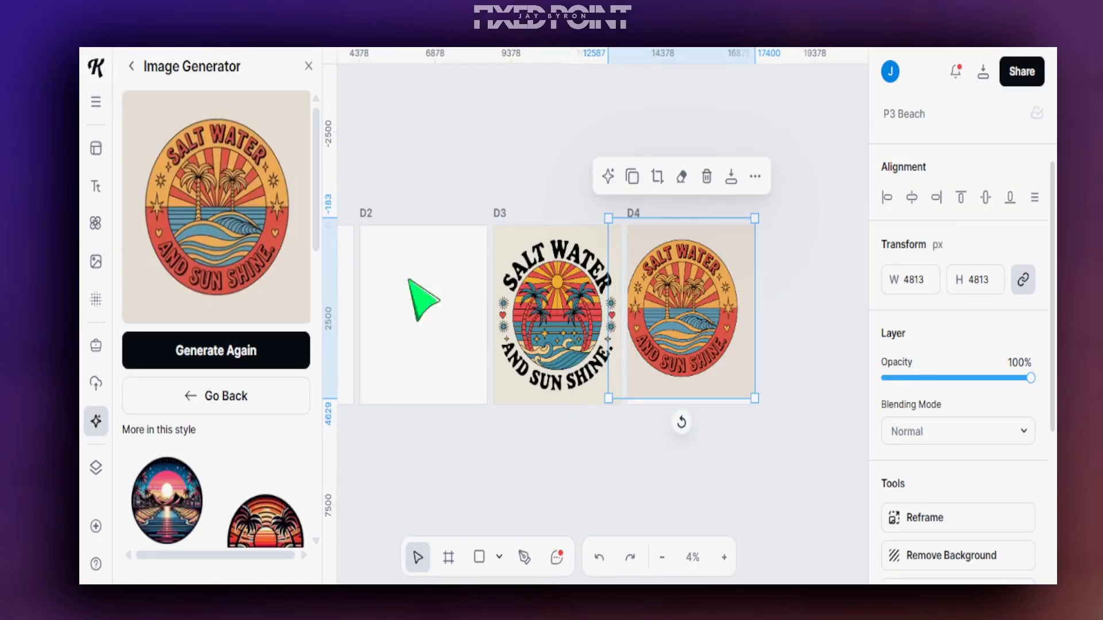
# Step: Rearrange the P3 Beach designs, with the black-lettered version on D1 and the round red-bordered version on D2
pyautogui.click(308, 66)
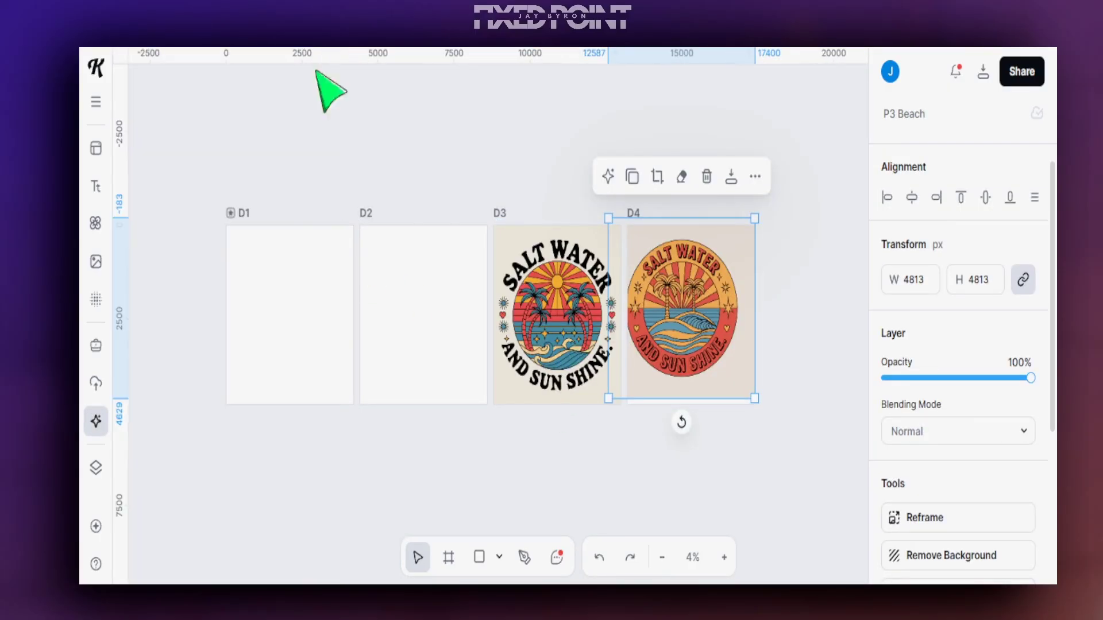
pyautogui.moveTo(553, 330); pyautogui.dragTo(291, 333)
pyautogui.moveTo(660, 402); pyautogui.dragTo(456, 369)
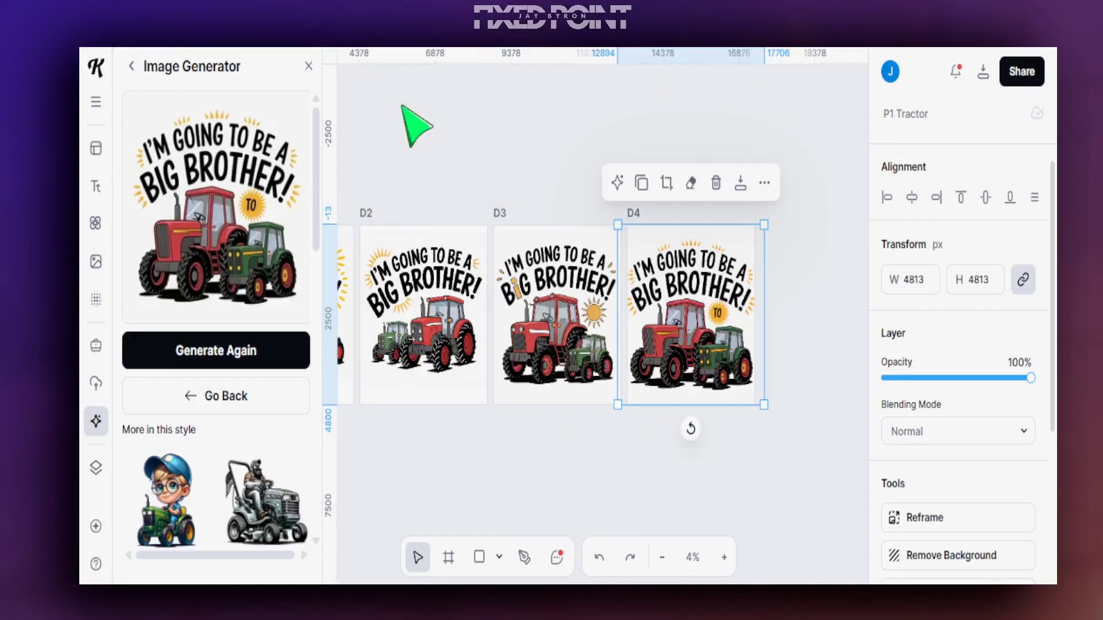
# Step: Scale the white-lettered dinosaur design on D2 in P2 Dino down to 4355 px so it fits the artboard
pyautogui.click(312, 57)
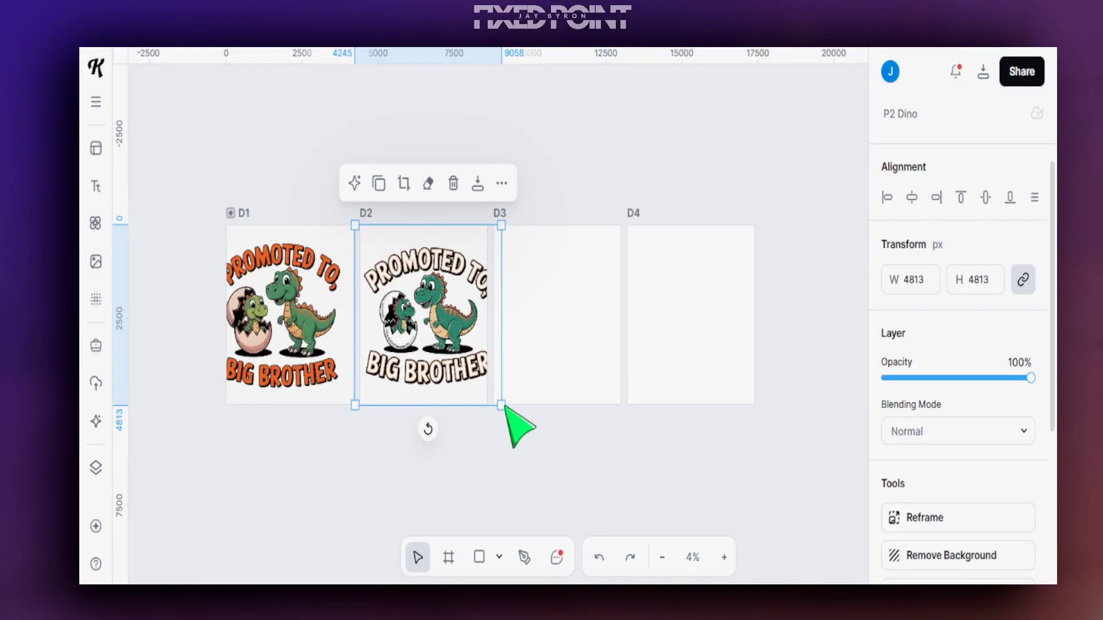
pyautogui.moveTo(502, 405); pyautogui.dragTo(447, 375)
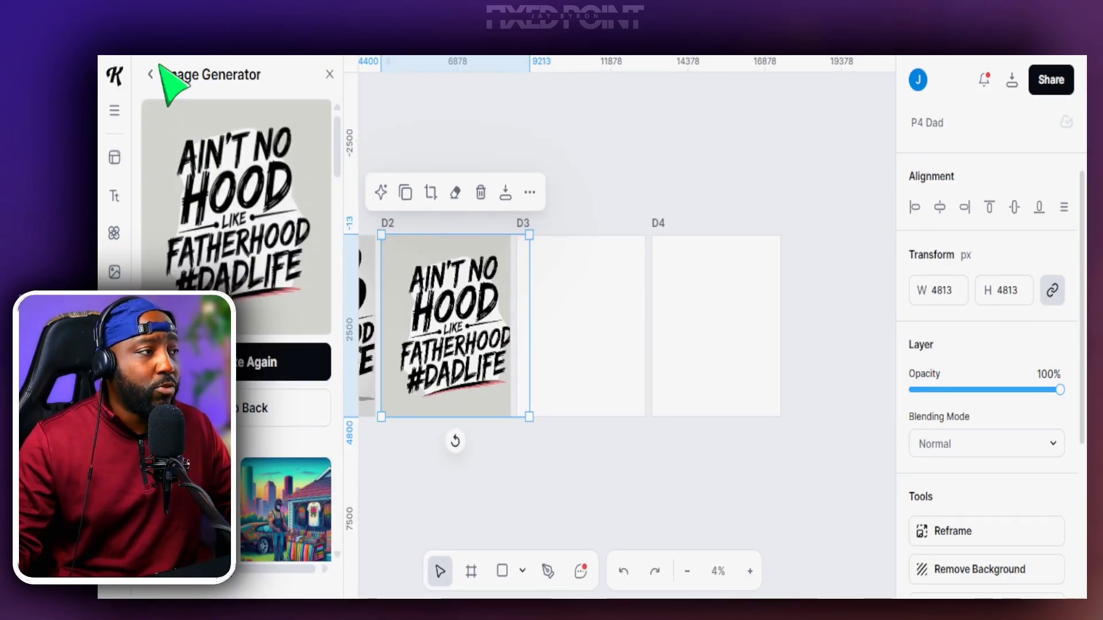
# Step: Generate another fatherhood design in P4 Dad from the same prompt with the Groovy vector type style
pyautogui.click(152, 76)
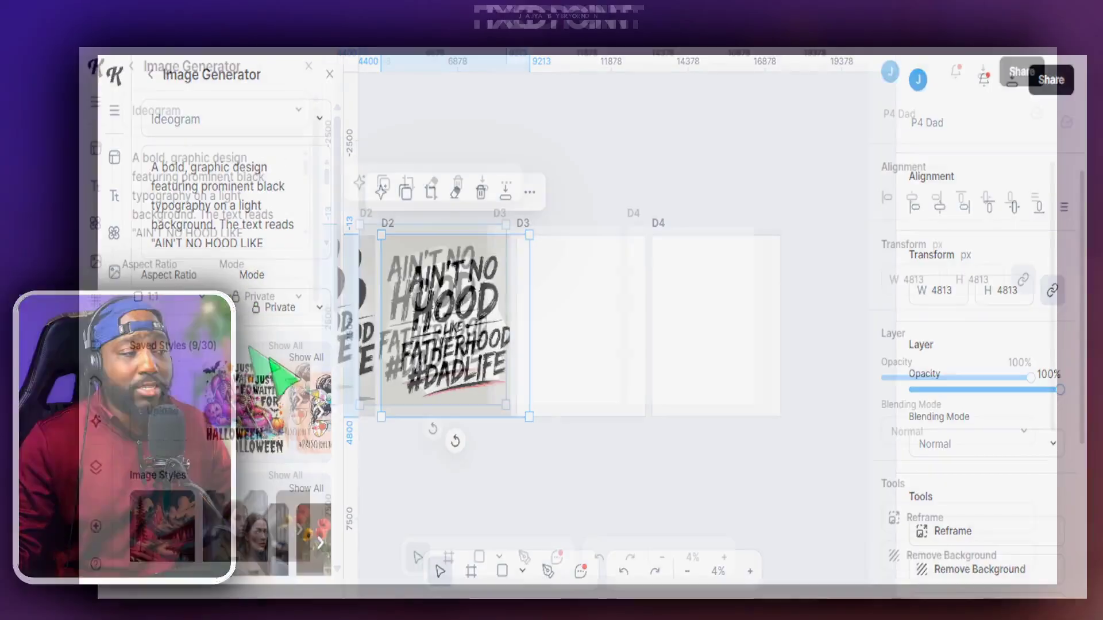
pyautogui.scroll(-5, 233, 385)
pyautogui.scroll(-3, 213, 367)
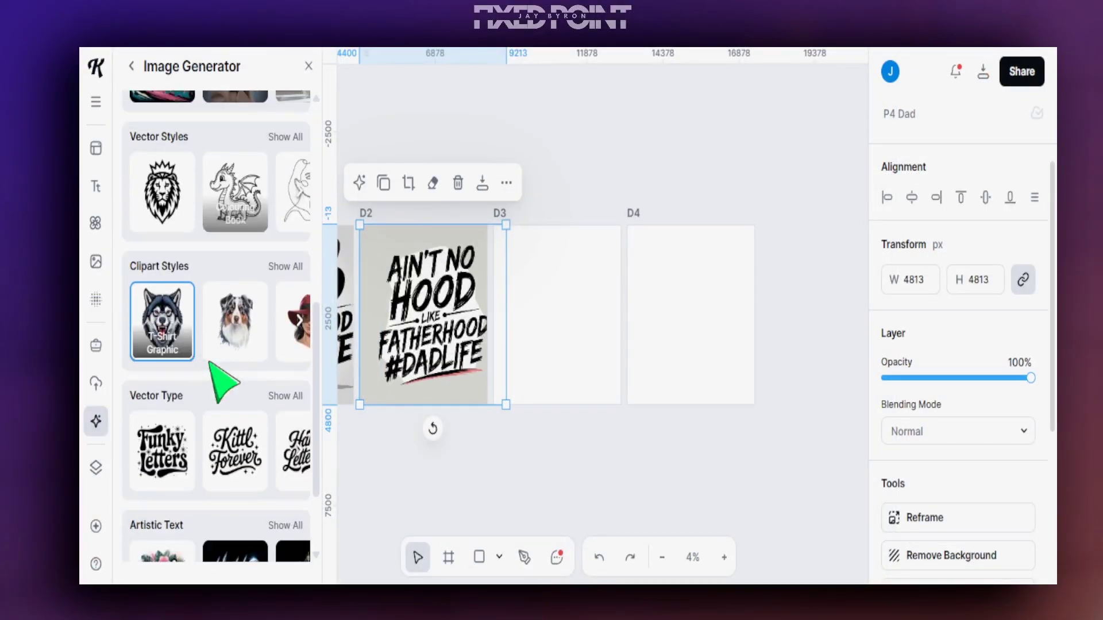
pyautogui.scroll(-2, 175, 353)
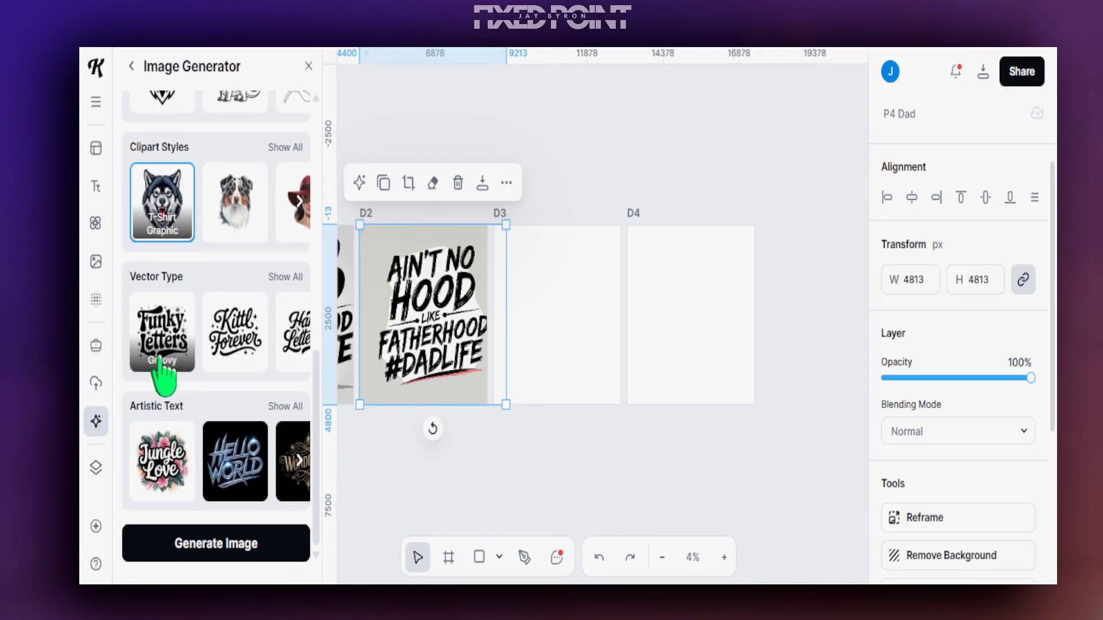
pyautogui.click(164, 359)
pyautogui.click(233, 544)
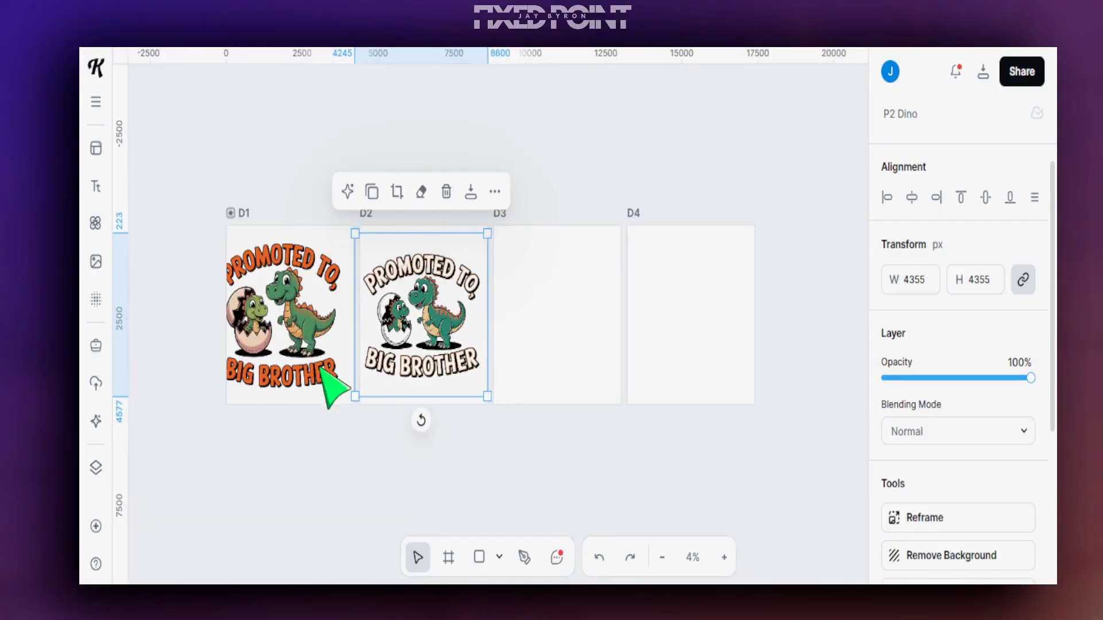
# Step: Generate another dinosaur design in P2 Dino from the existing prompt with a different style preset
pyautogui.click(96, 421)
pyautogui.click(132, 66)
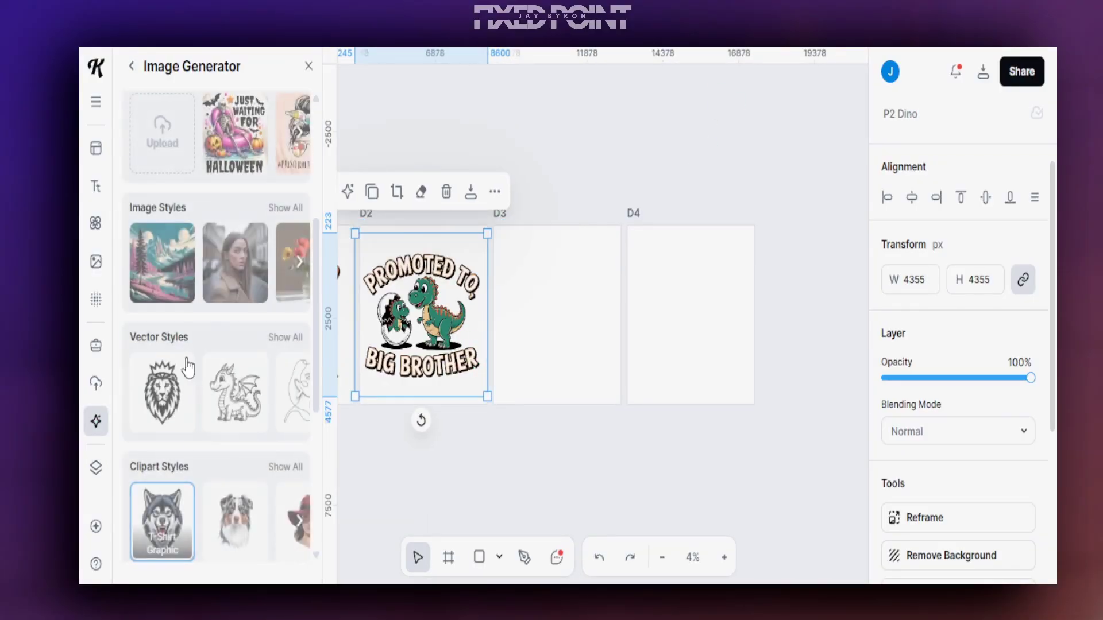
pyautogui.scroll(-5, 214, 402)
pyautogui.click(246, 266)
pyautogui.click(222, 549)
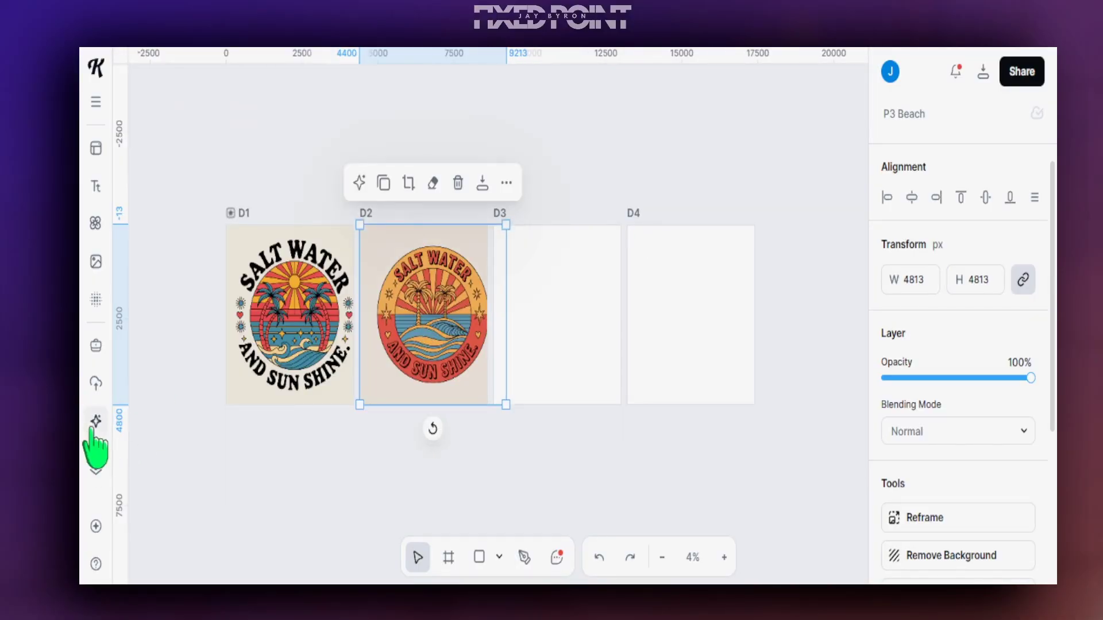
# Step: Generate another beach design in P3 Beach from the existing prompt with the Milky artistic text style
pyautogui.click(95, 424)
pyautogui.click(131, 67)
pyautogui.scroll(-10, 209, 387)
pyautogui.click(285, 406)
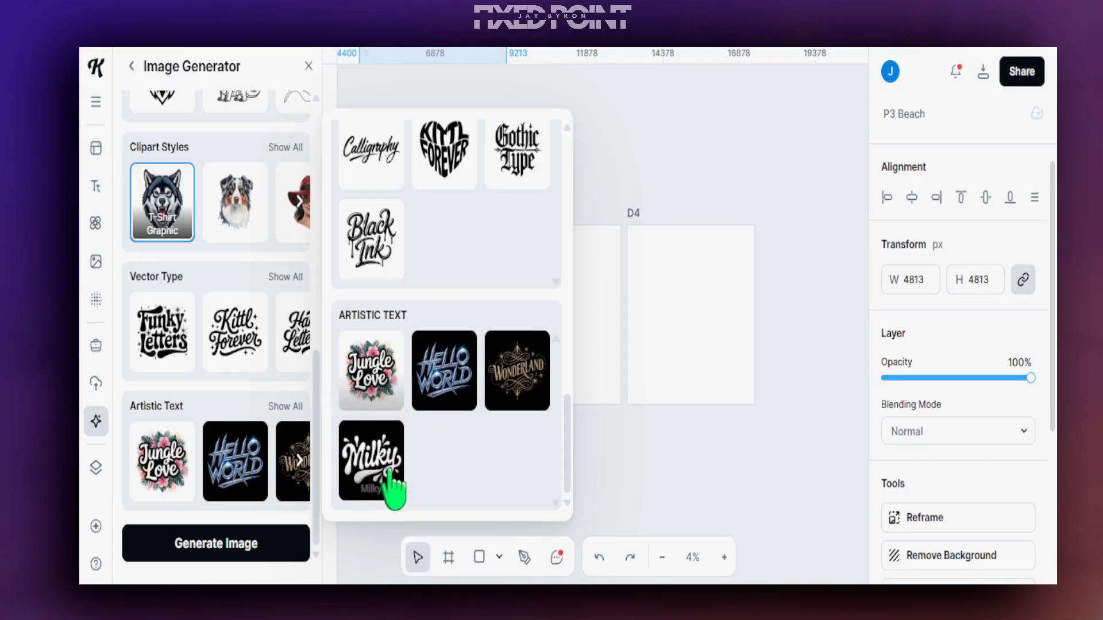
pyautogui.click(396, 485)
pyautogui.click(256, 548)
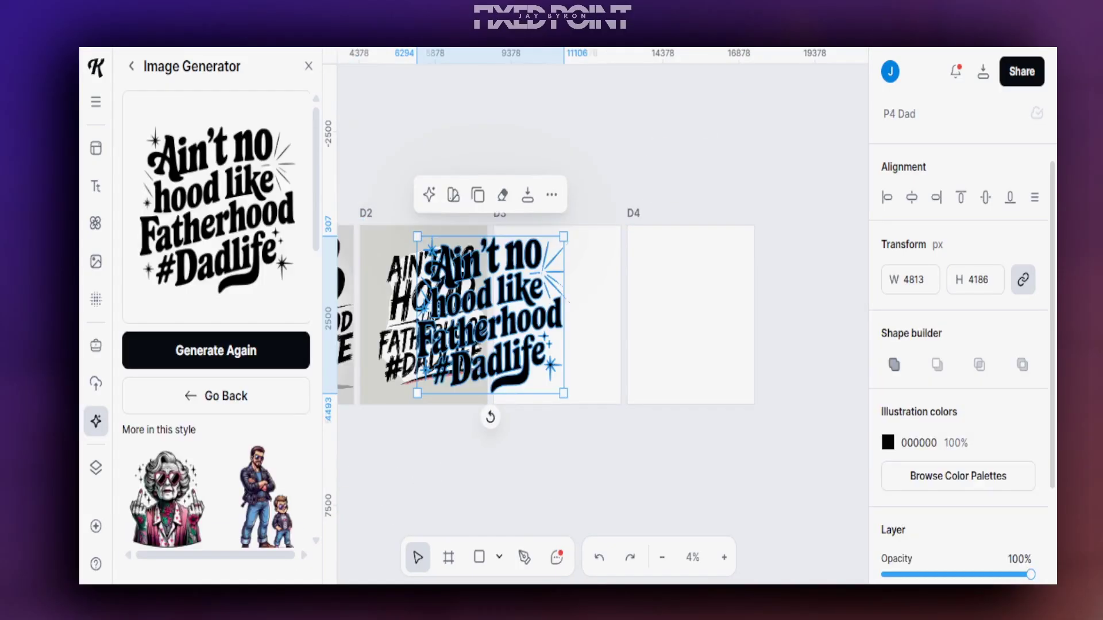
# Step: Place the new fatherhood and beach designs on D3 in their projects, scaling the beach design down to 4126 px
pyautogui.moveTo(436, 368); pyautogui.dragTo(582, 371)
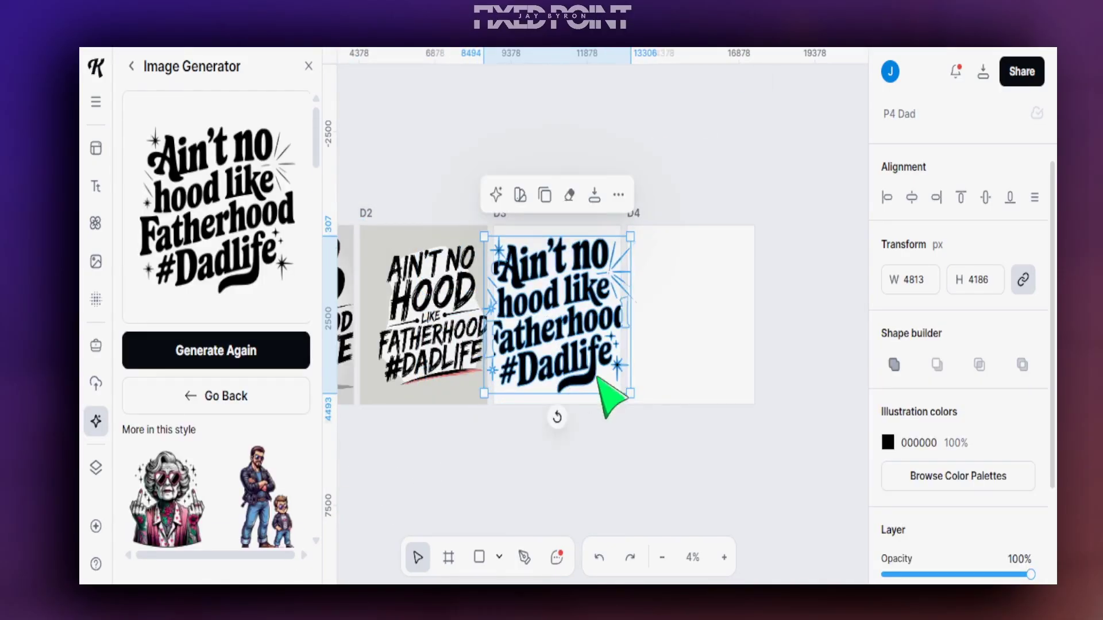
pyautogui.moveTo(631, 399)
pyautogui.mouseDown()
pyautogui.moveTo(563, 330)
pyautogui.moveTo(572, 324)
pyautogui.moveTo(613, 382)
pyautogui.moveTo(625, 379)
pyautogui.mouseUp()
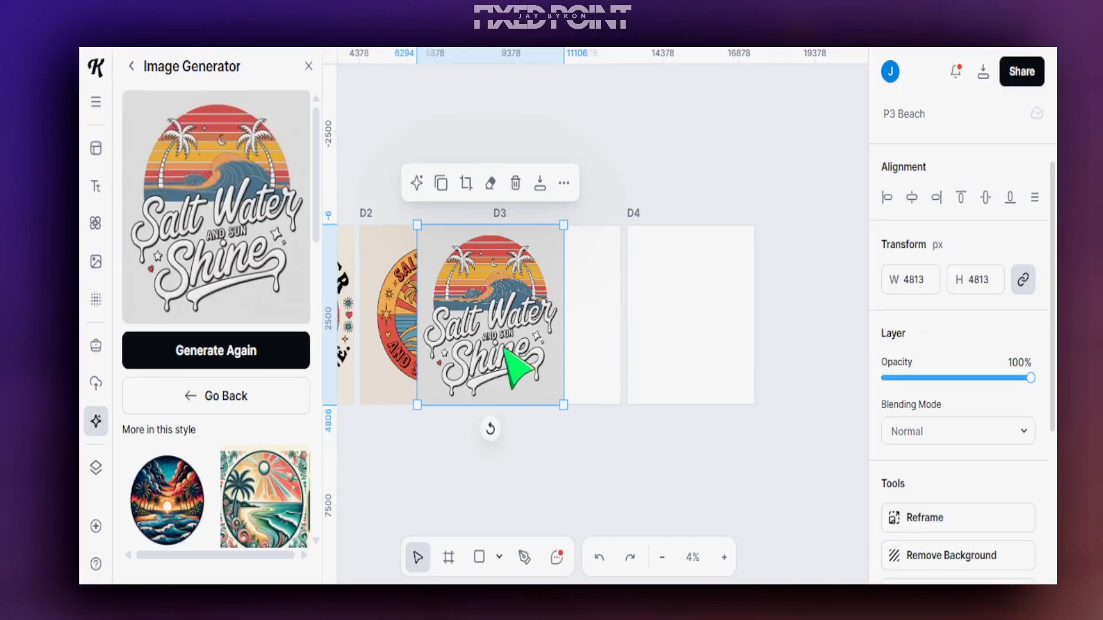
pyautogui.moveTo(506, 350); pyautogui.dragTo(586, 356)
pyautogui.moveTo(630, 399); pyautogui.dragTo(593, 364)
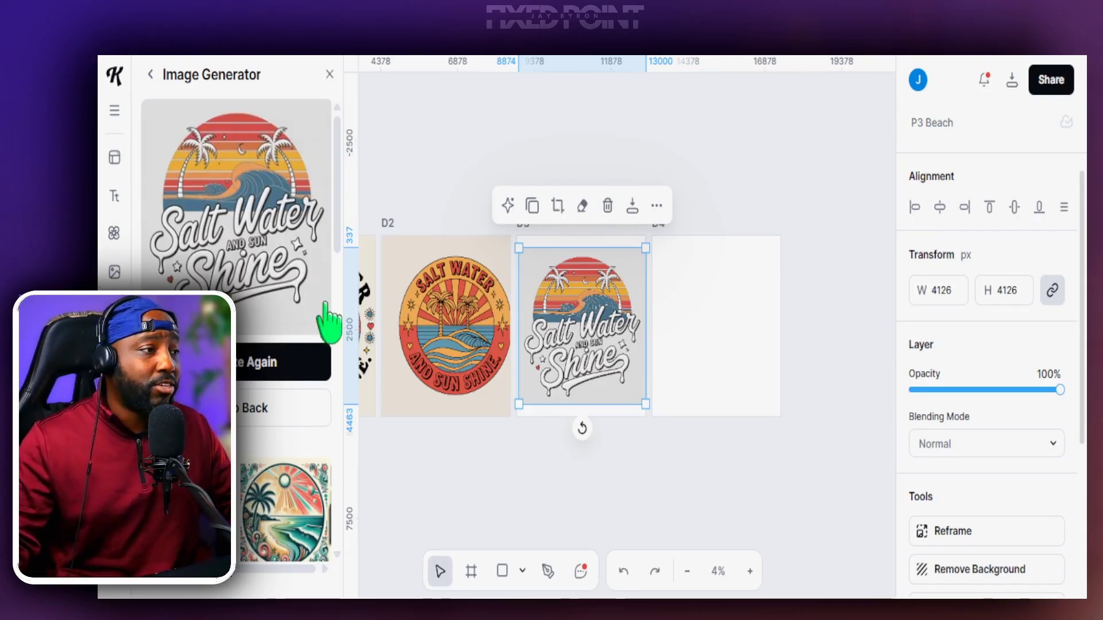
# Step: Examine the P3 Beach image prompt against the designs on D2 and D3
pyautogui.click(455, 343)
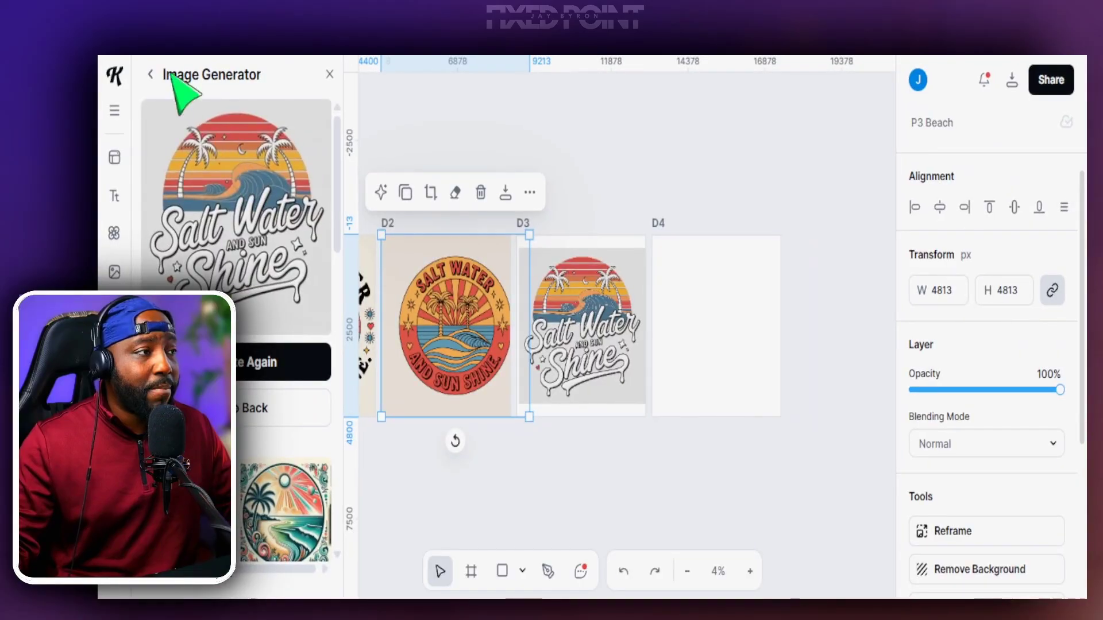
pyautogui.click(153, 79)
pyautogui.scroll(3, 241, 246)
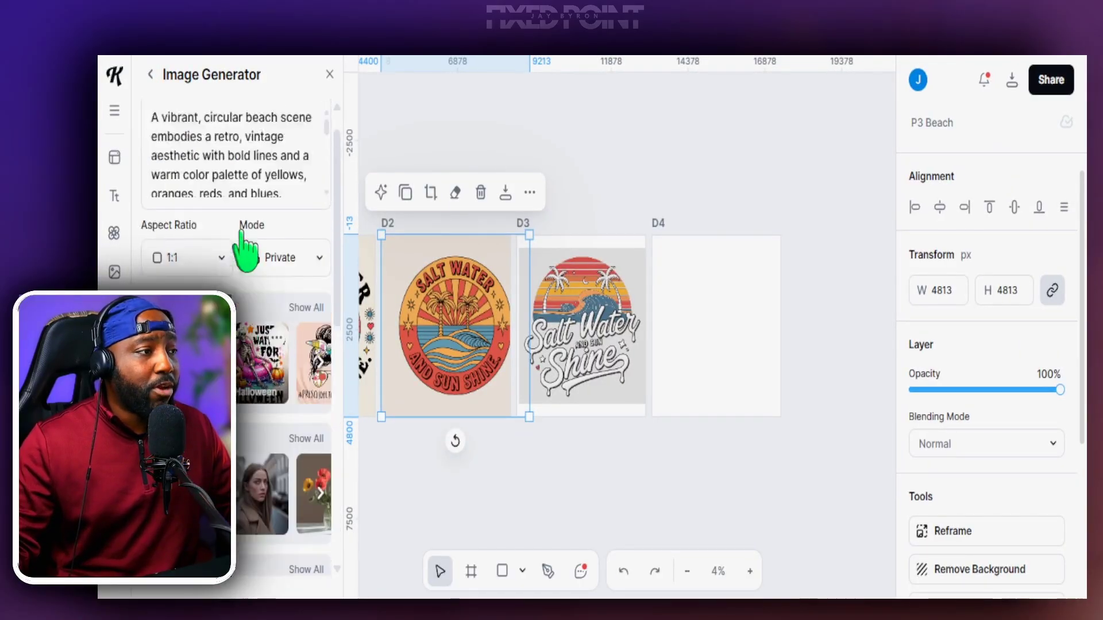
pyautogui.scroll(-5, 230, 221)
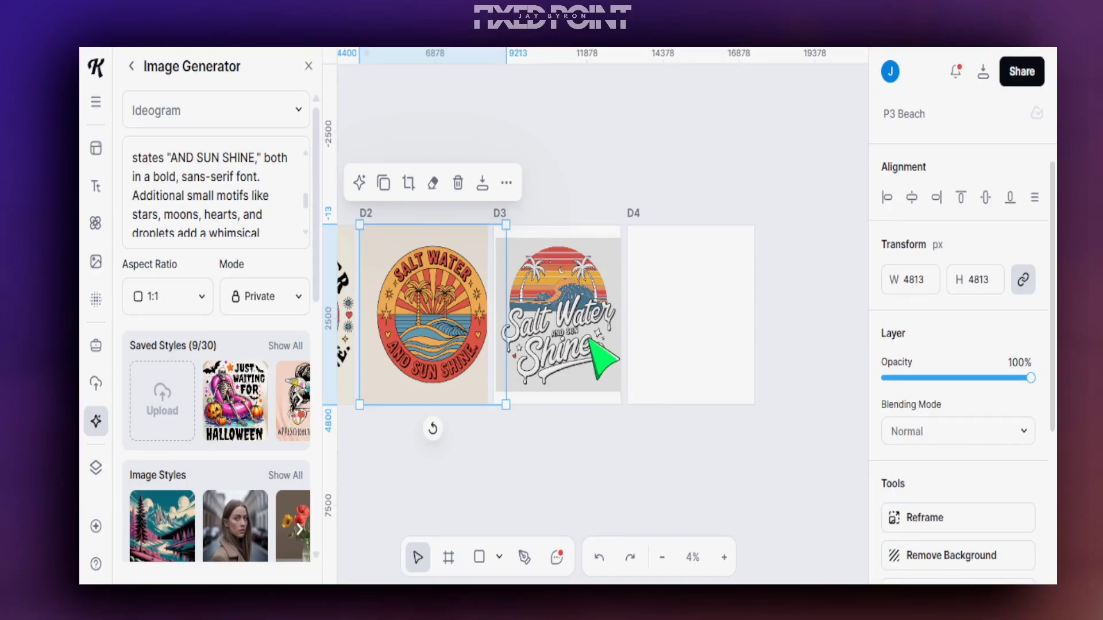
pyautogui.click(592, 340)
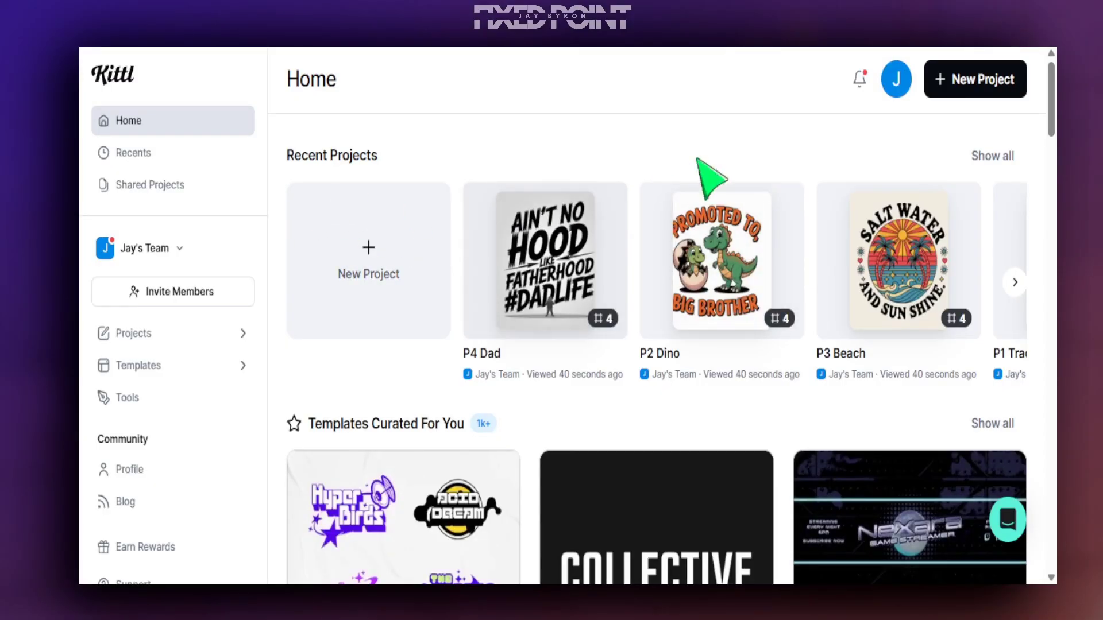
# Step: Create a new project with a custom artboard 9.3 in wide and 8.2 in high at 300 DPI
pyautogui.click(975, 81)
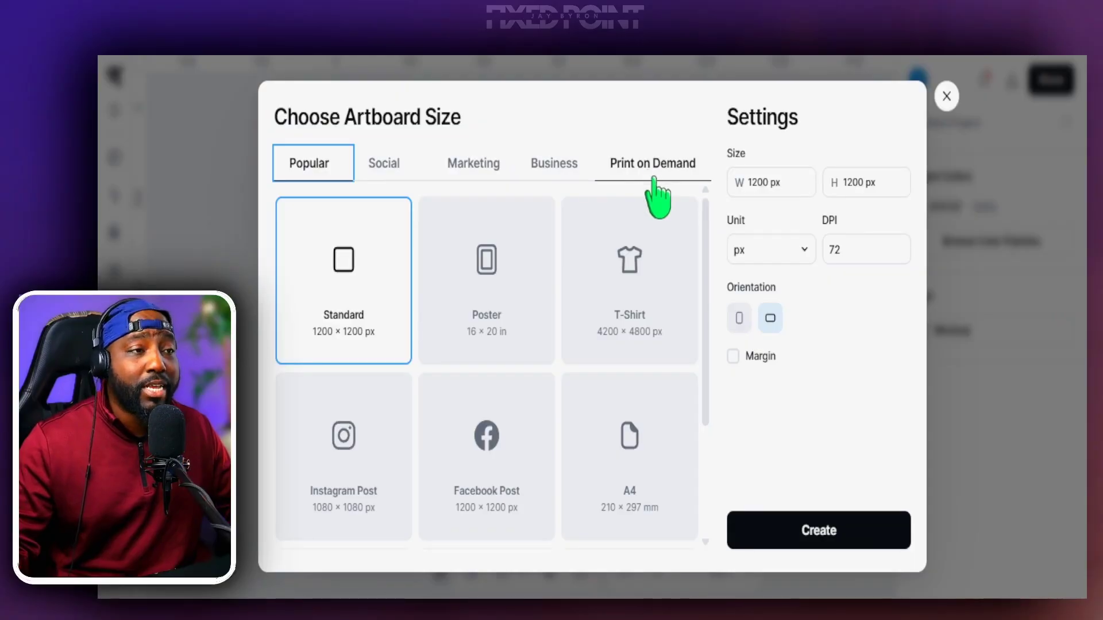
pyautogui.click(757, 182)
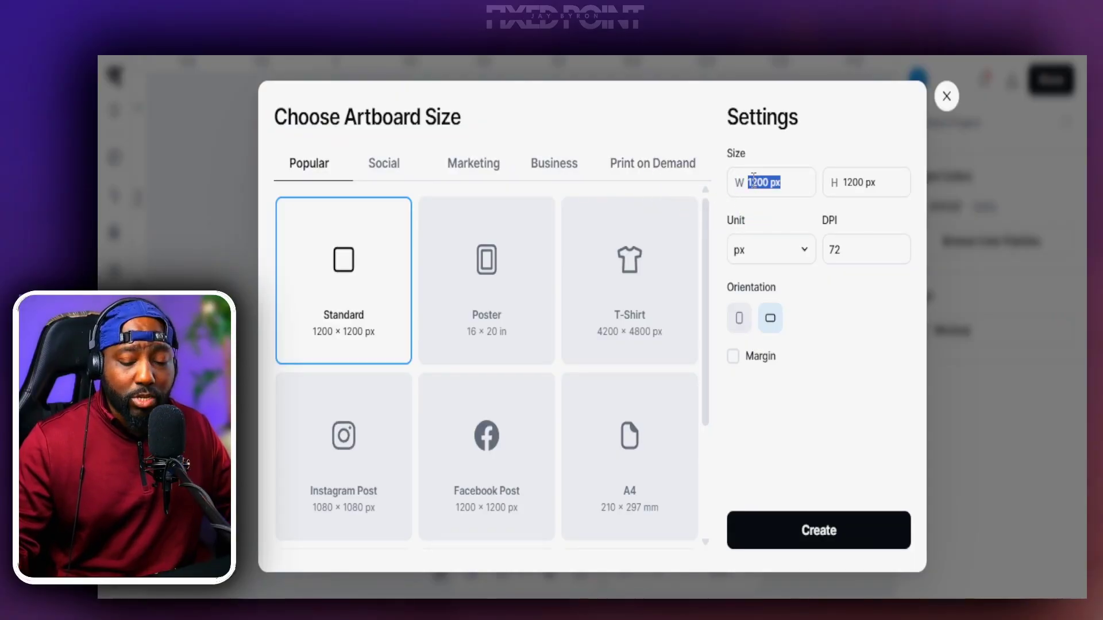
pyautogui.write('60')
pyautogui.click(791, 253)
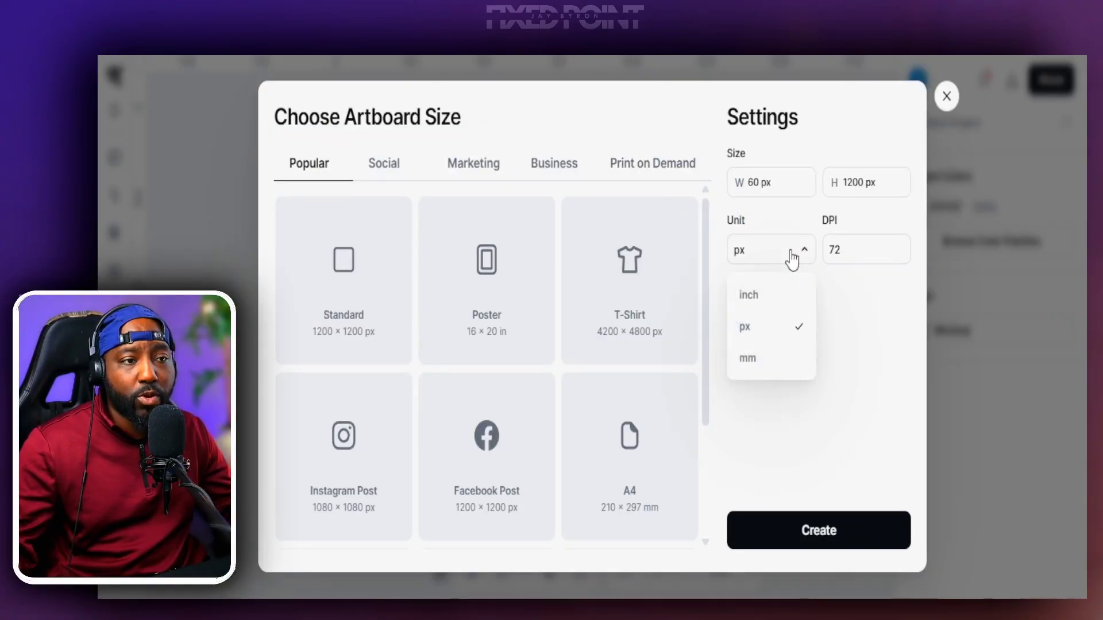
pyautogui.click(754, 296)
pyautogui.click(769, 182)
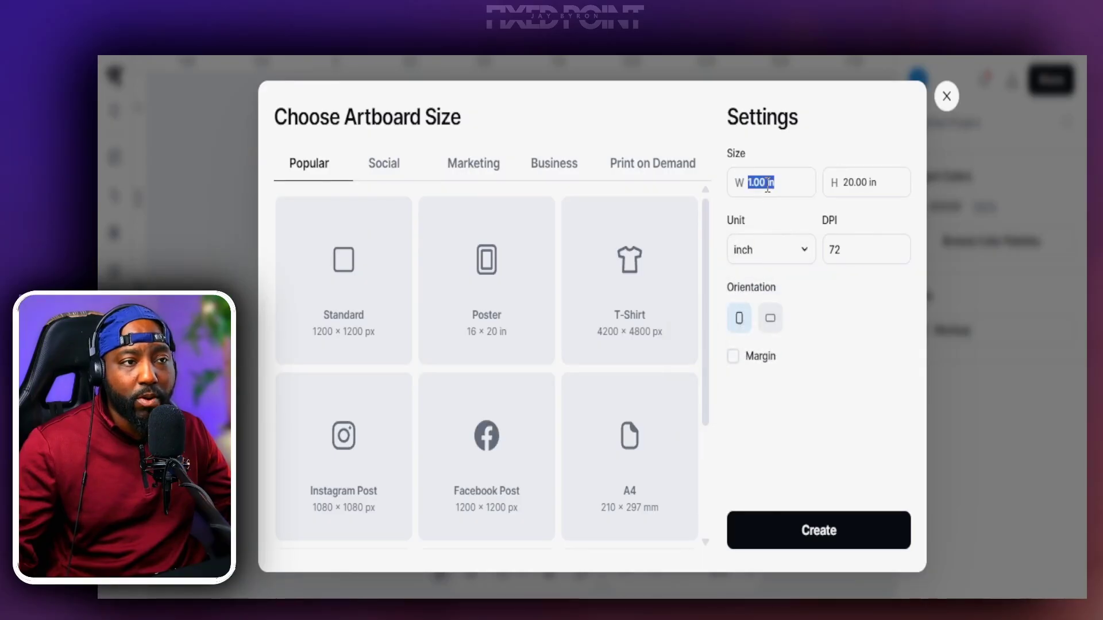
pyautogui.write('9.3')
pyautogui.click(858, 178)
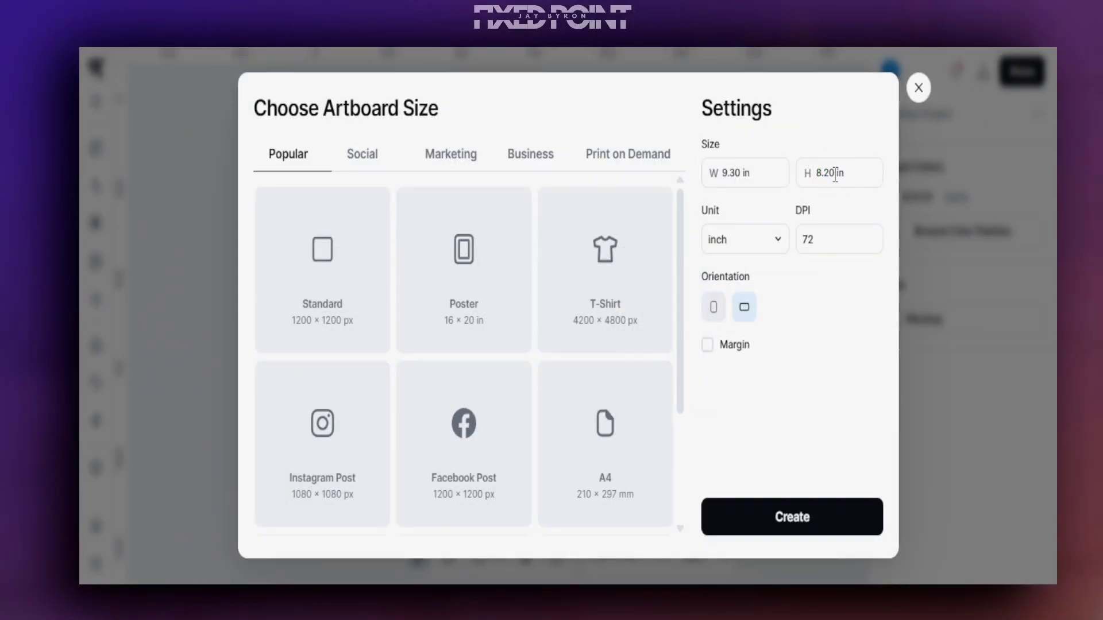
pyautogui.click(816, 239)
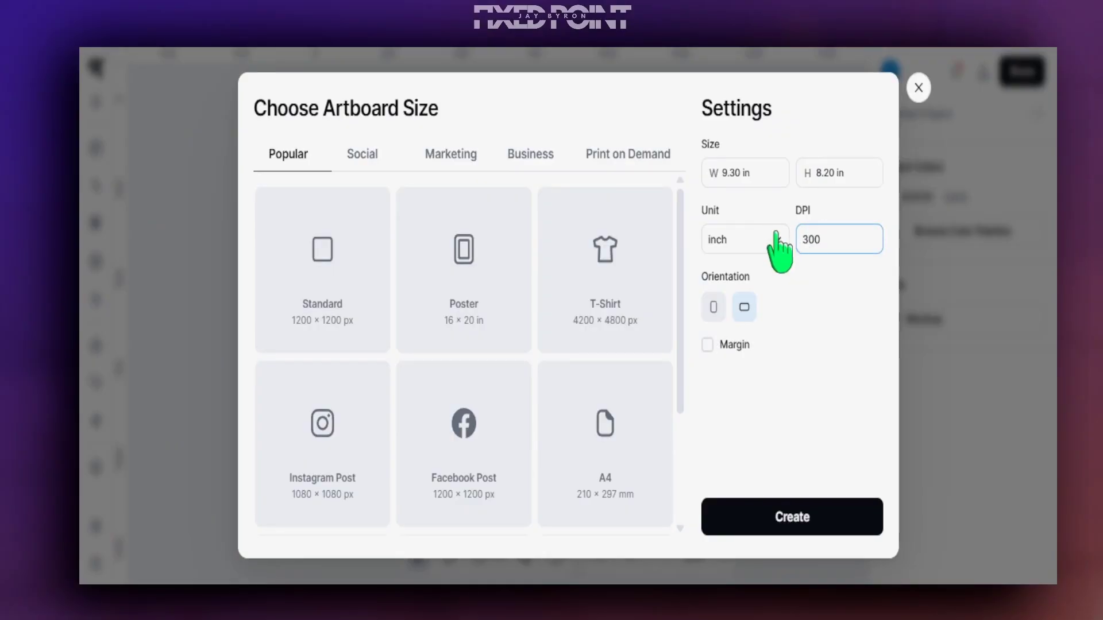
pyautogui.click(784, 519)
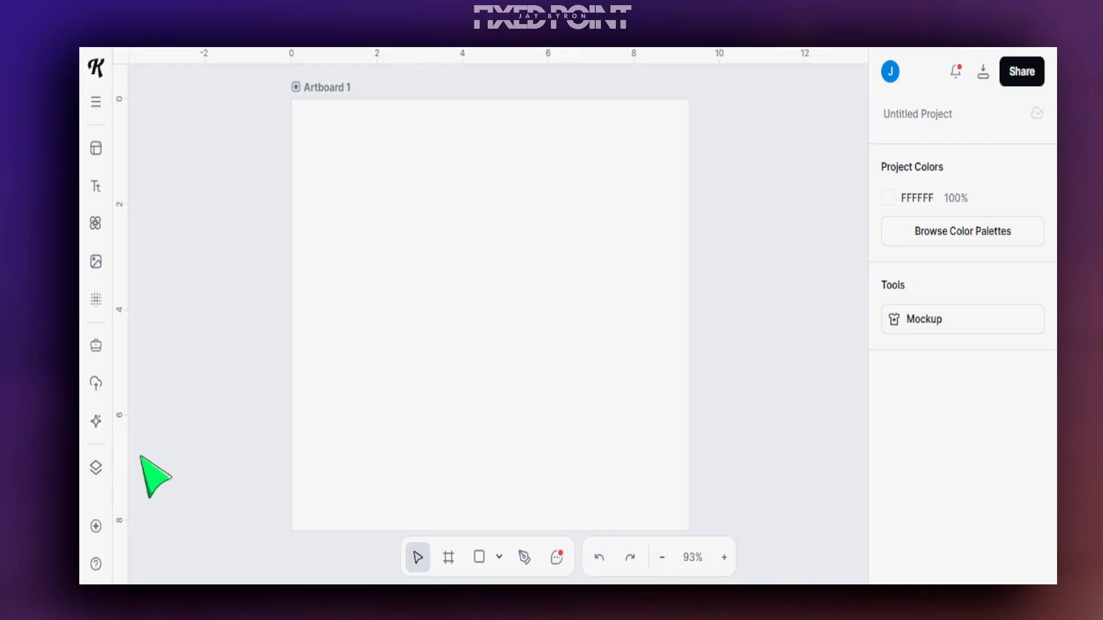
# Step: Duplicate the blank artboard until the project has four, and fit them all in view
pyautogui.click(664, 558)
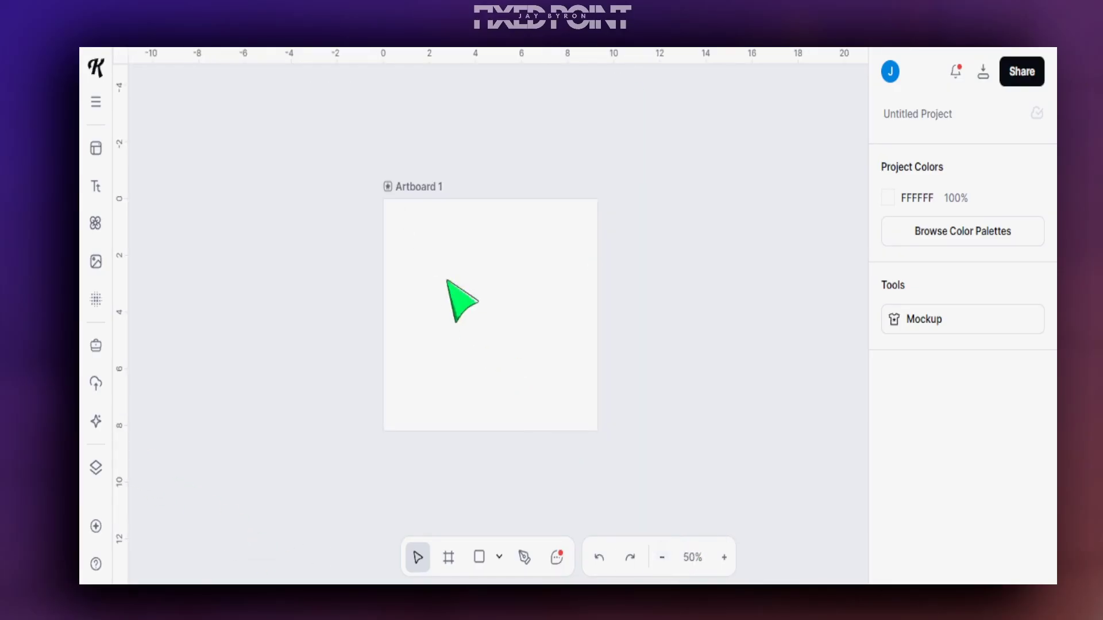
pyautogui.click(414, 189)
pyautogui.click(478, 156)
pyautogui.click(687, 557)
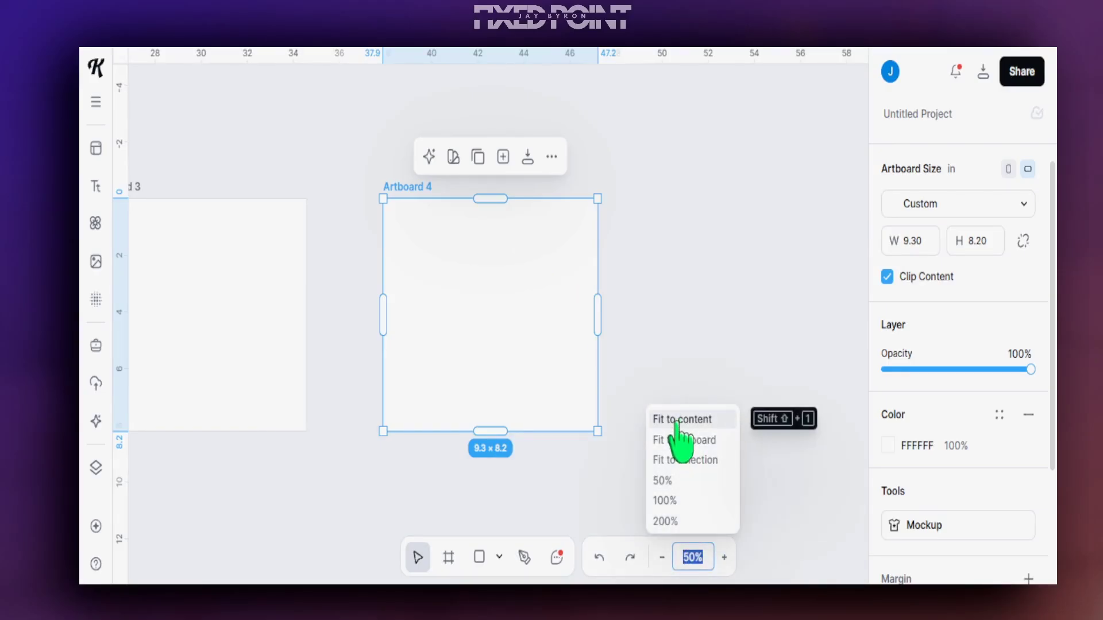
pyautogui.click(672, 421)
# Step: Generate an "It's a good day to have a good day" image with the AI Image Generator in the T-Shirt Graphic clipart style
pyautogui.click(96, 421)
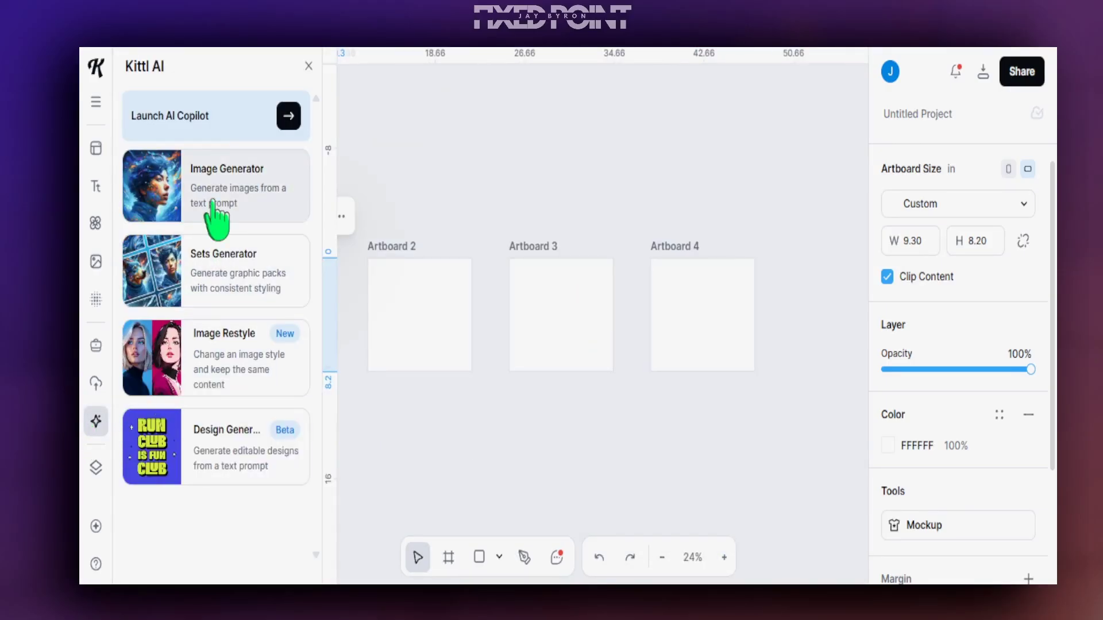
pyautogui.click(151, 213)
pyautogui.scroll(-6, 276, 436)
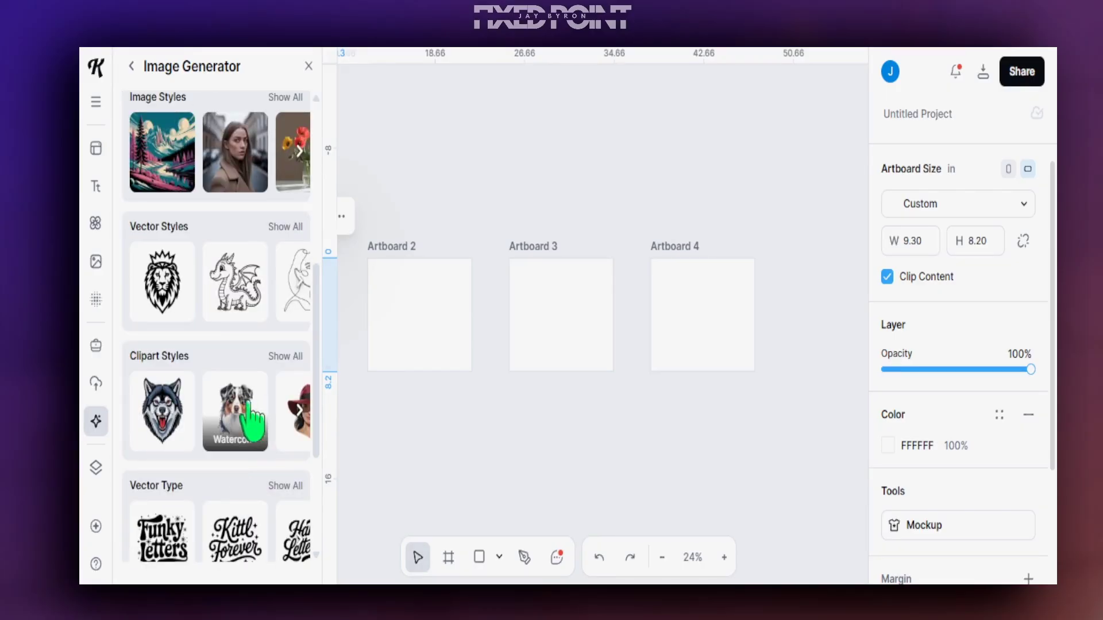
pyautogui.click(167, 549)
pyautogui.scroll(-4, 172, 517)
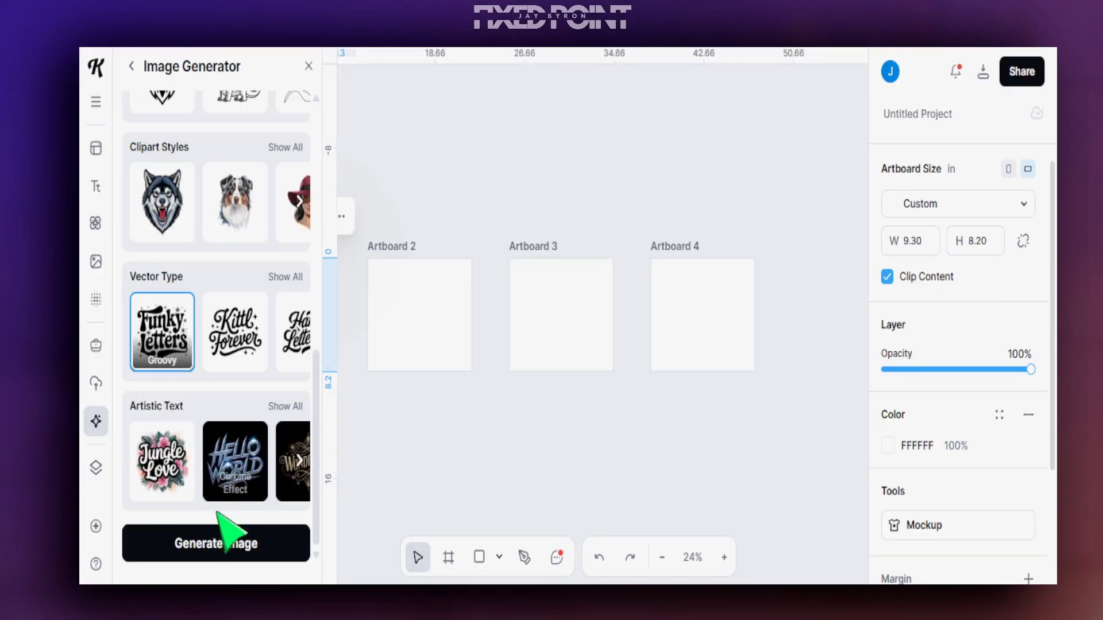
pyautogui.click(222, 543)
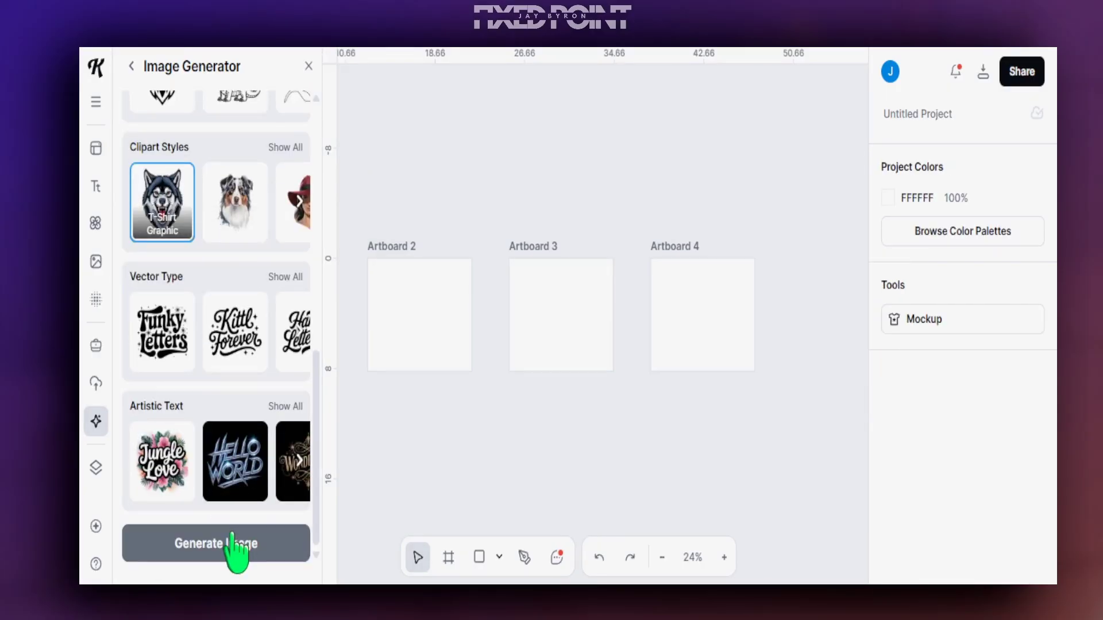
pyautogui.click(241, 552)
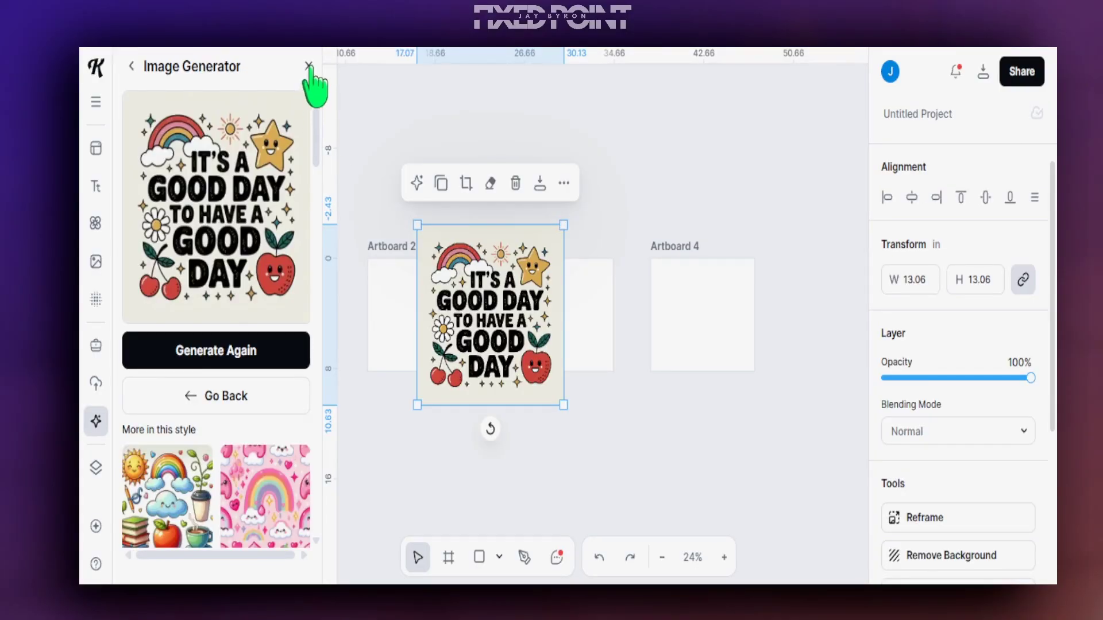
# Step: Place the generated image on Artboard 1, scale it to 8.2 in high and stretch it across the artboard's full width
pyautogui.click(309, 66)
pyautogui.moveTo(491, 347); pyautogui.dragTo(302, 368)
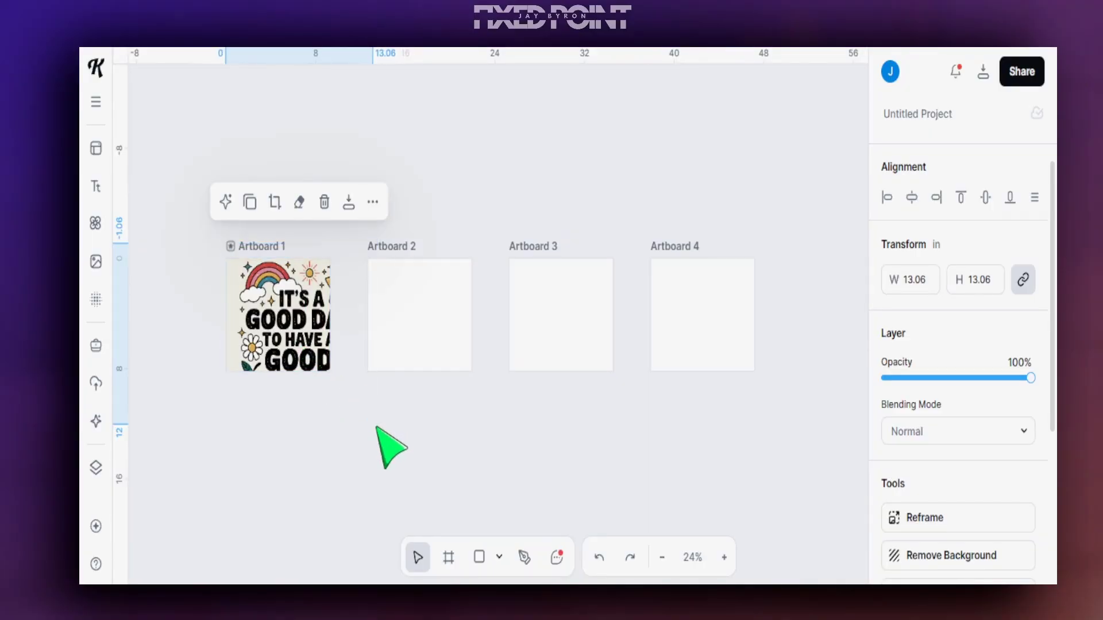
pyautogui.click(320, 381)
pyautogui.click(322, 368)
pyautogui.scroll(5, 322, 367)
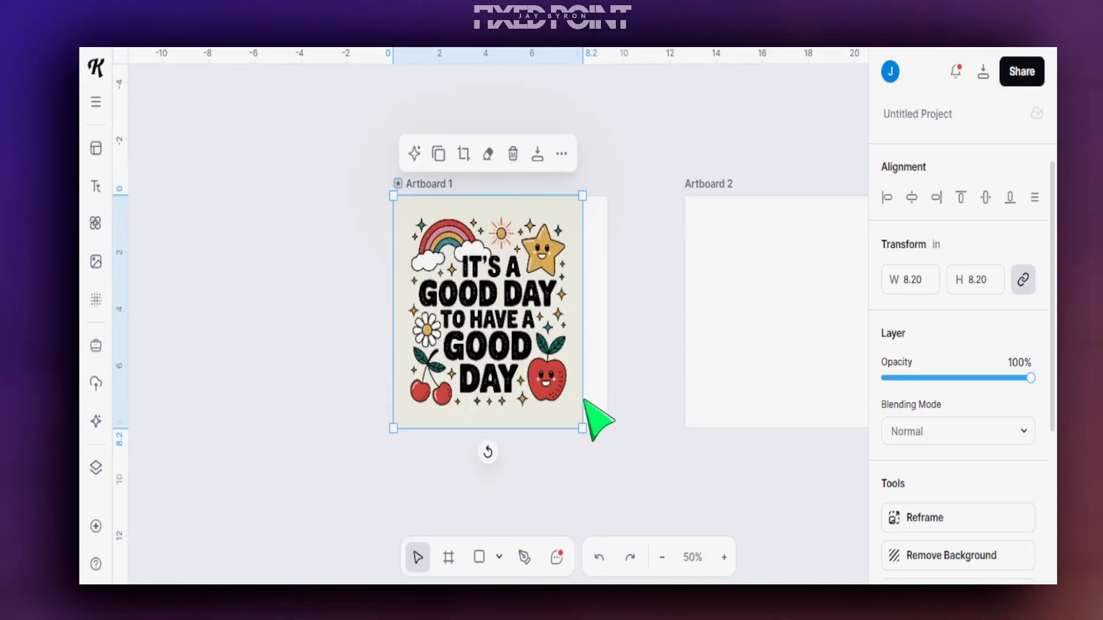
pyautogui.moveTo(573, 426); pyautogui.dragTo(607, 430)
pyautogui.click(644, 428)
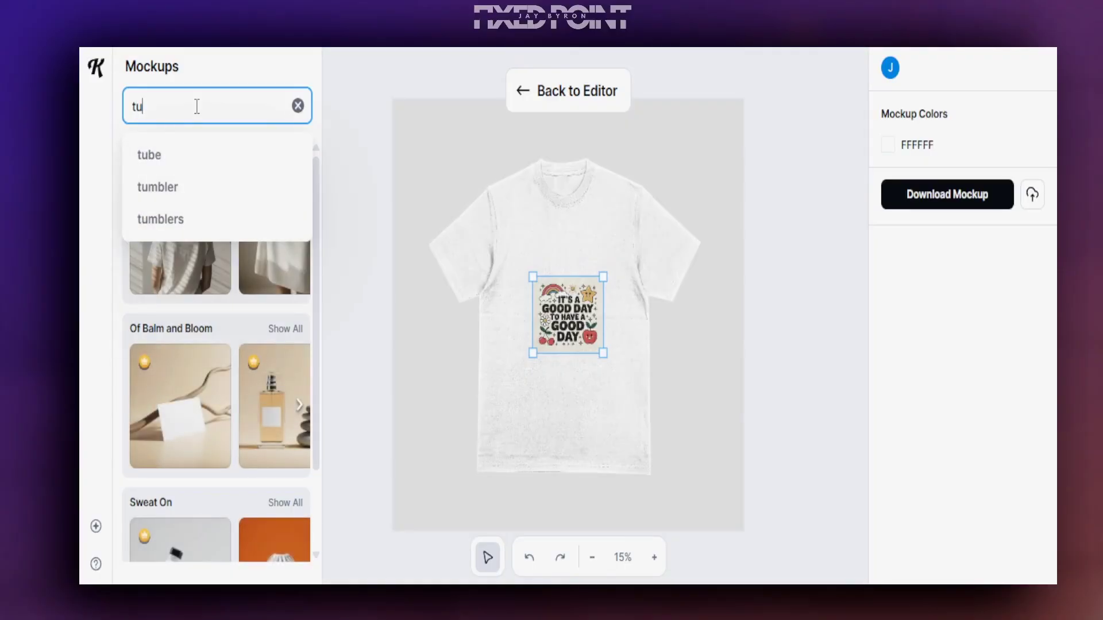
# Step: Search the mockups for "tumbler", apply the white straw tumbler mockup, and enlarge and reposition the design on it
pyautogui.write('mbler')
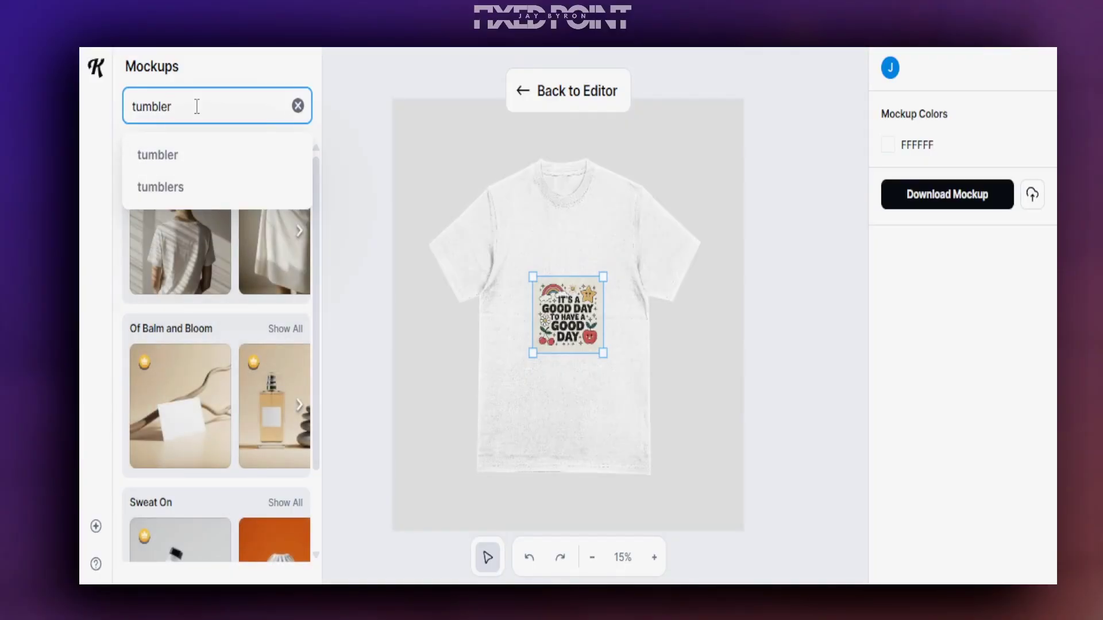
pyautogui.click(184, 156)
pyautogui.click(282, 299)
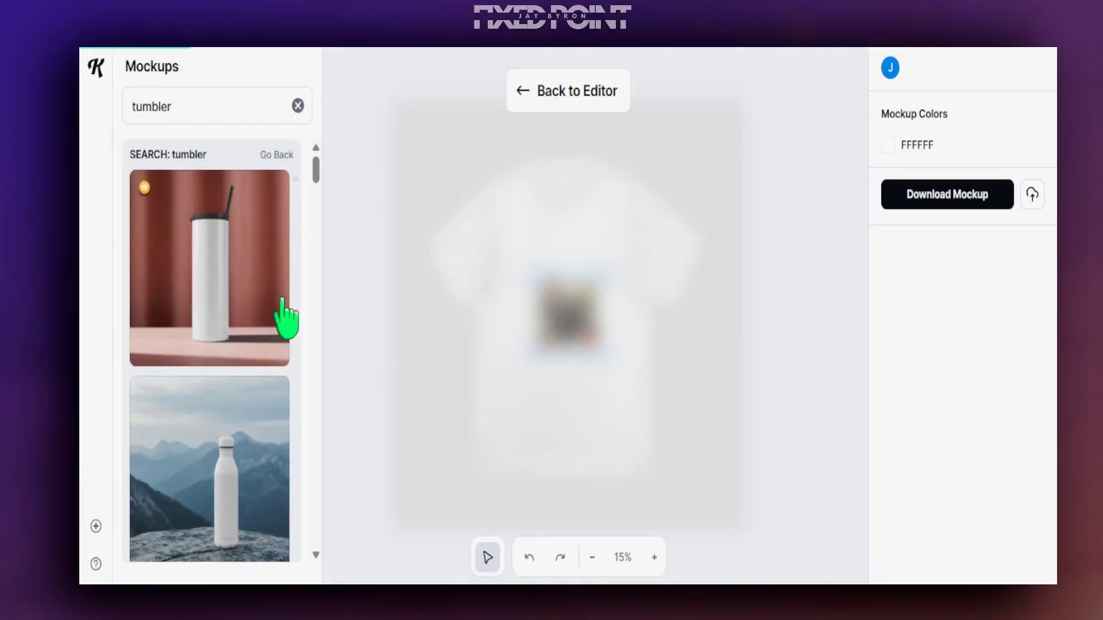
pyautogui.moveTo(591, 357); pyautogui.dragTo(660, 554)
pyautogui.moveTo(560, 372); pyautogui.dragTo(485, 374)
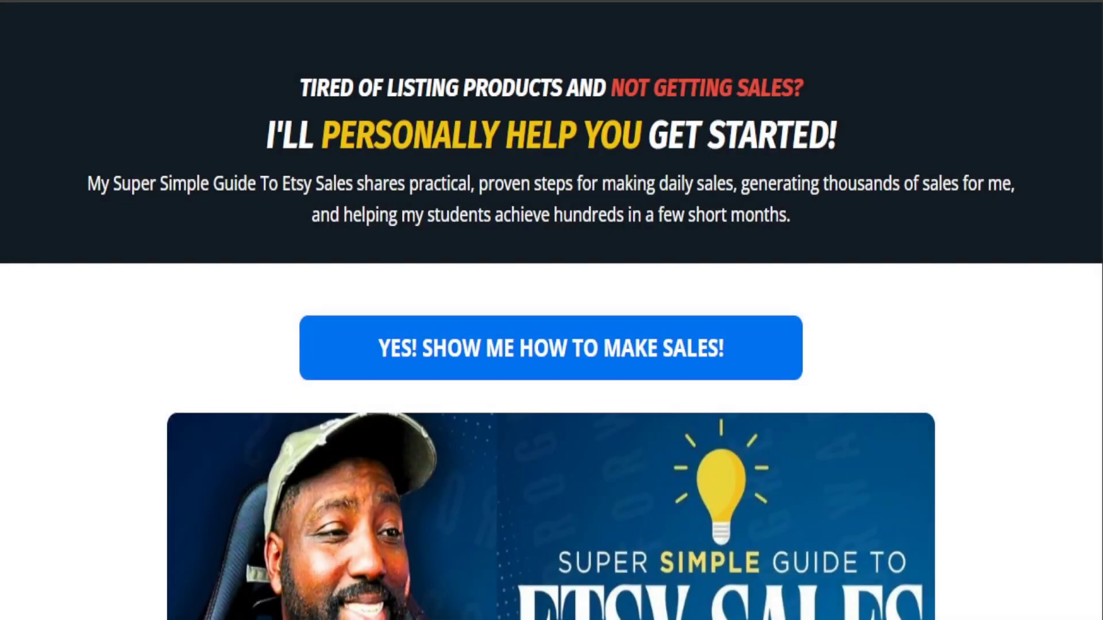
pyautogui.scroll(-5, 551, 310)
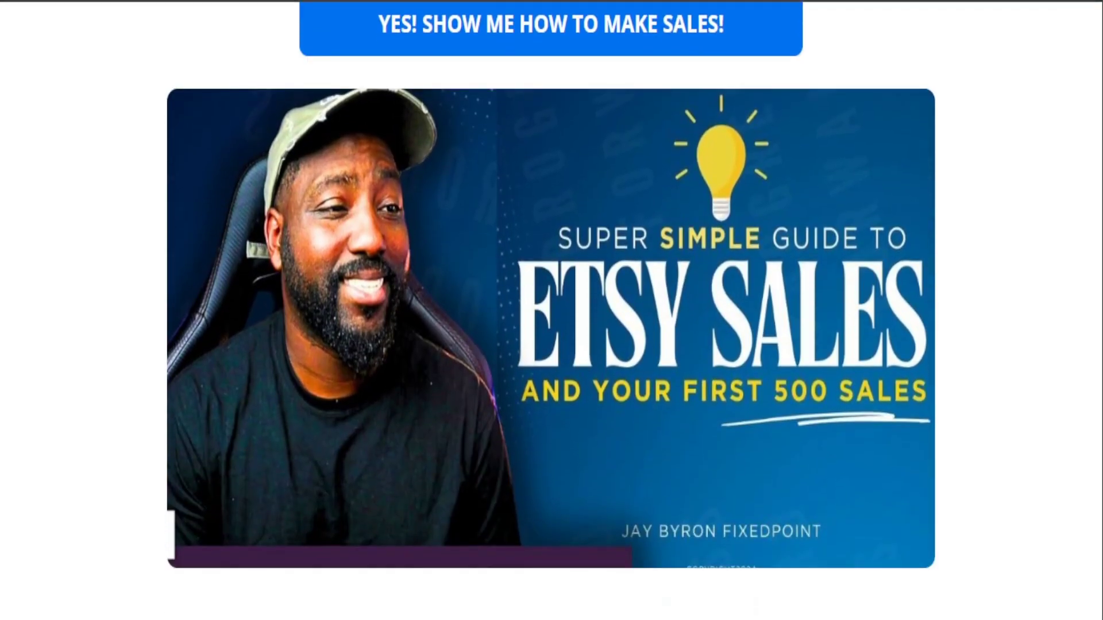
pyautogui.scroll(-8, 552, 311)
pyautogui.scroll(-8, 552, 310)
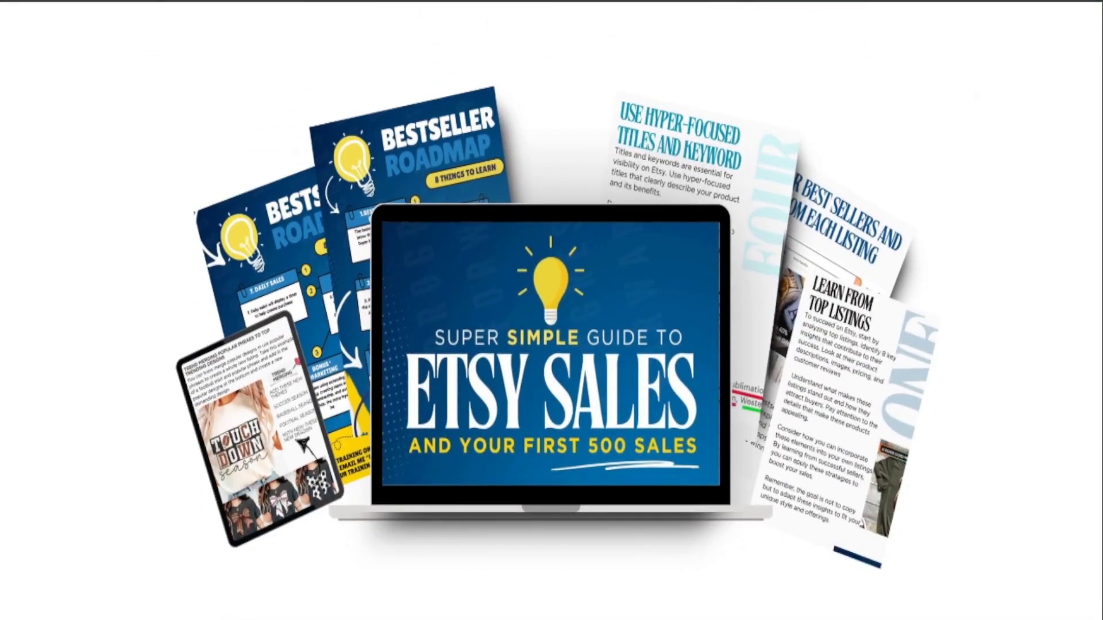
pyautogui.scroll(-6, 552, 310)
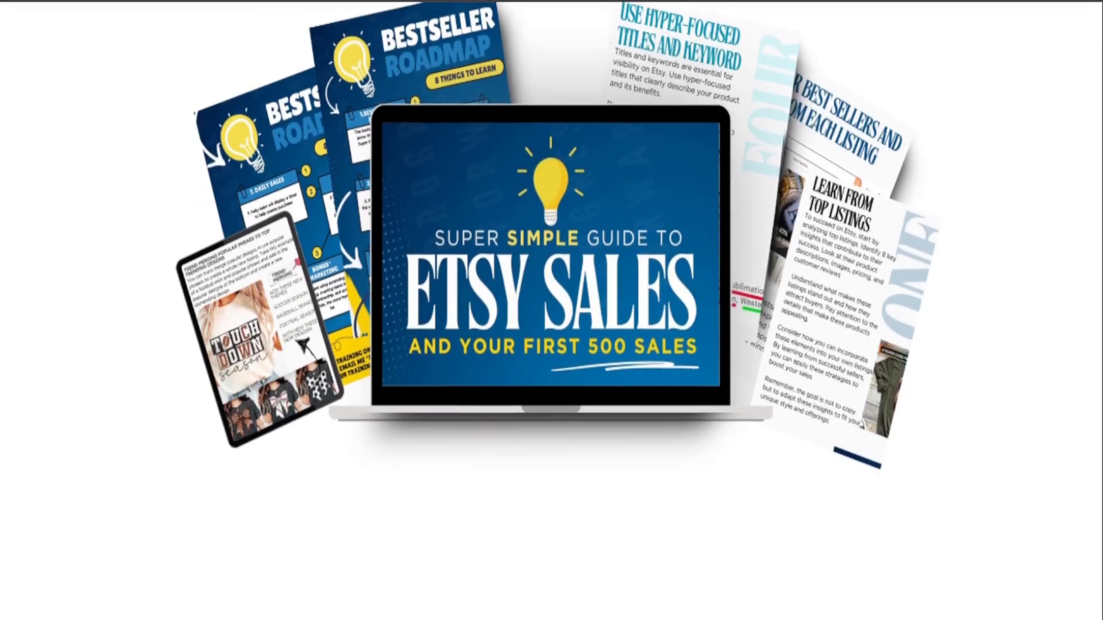
pyautogui.scroll(-8, 552, 310)
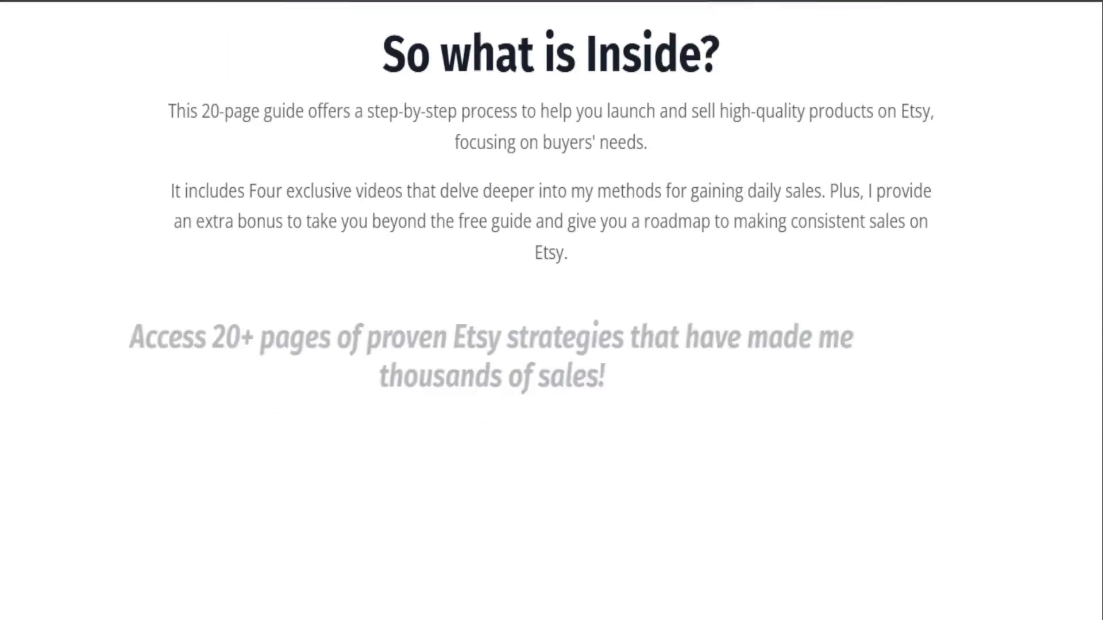